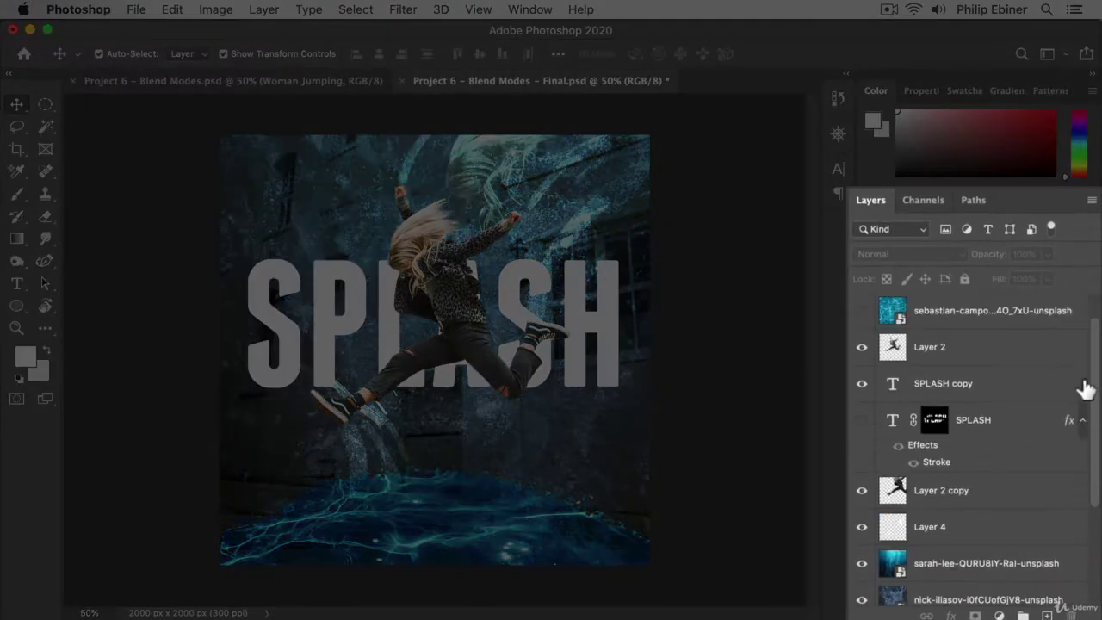
Step: In the Final document, hide and reshow the water puddle, jumping woman, SPLASH text and Layer 2 copy layers
scroll(1082, 389, up, 1)
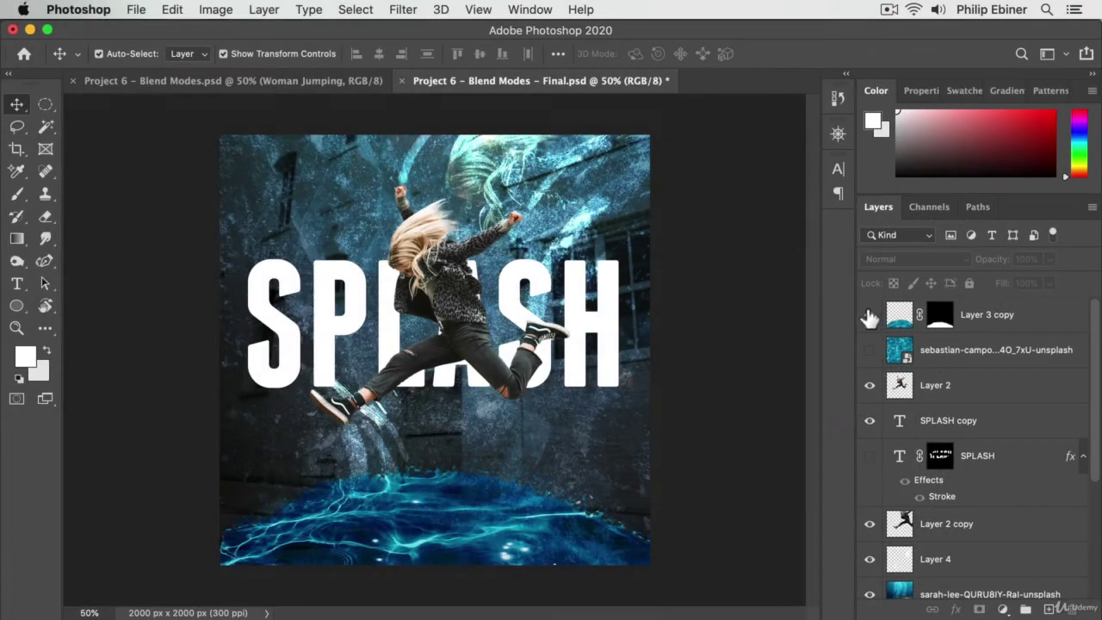
click(869, 315)
click(869, 315)
click(871, 387)
click(871, 388)
click(870, 422)
click(870, 421)
scroll(989, 452, down, 2)
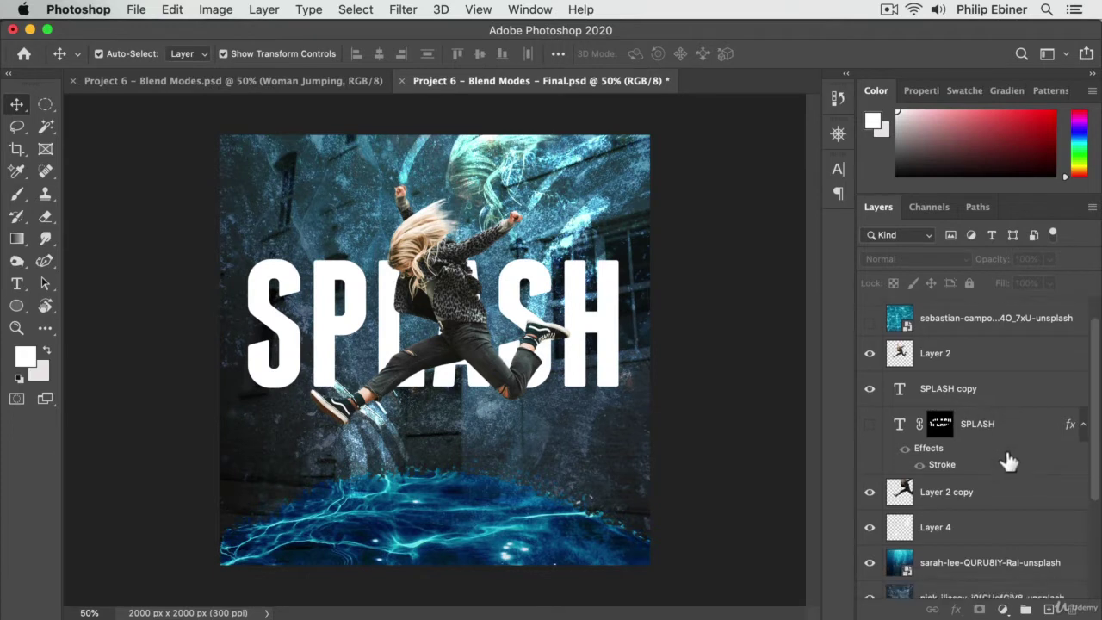
click(868, 486)
click(869, 486)
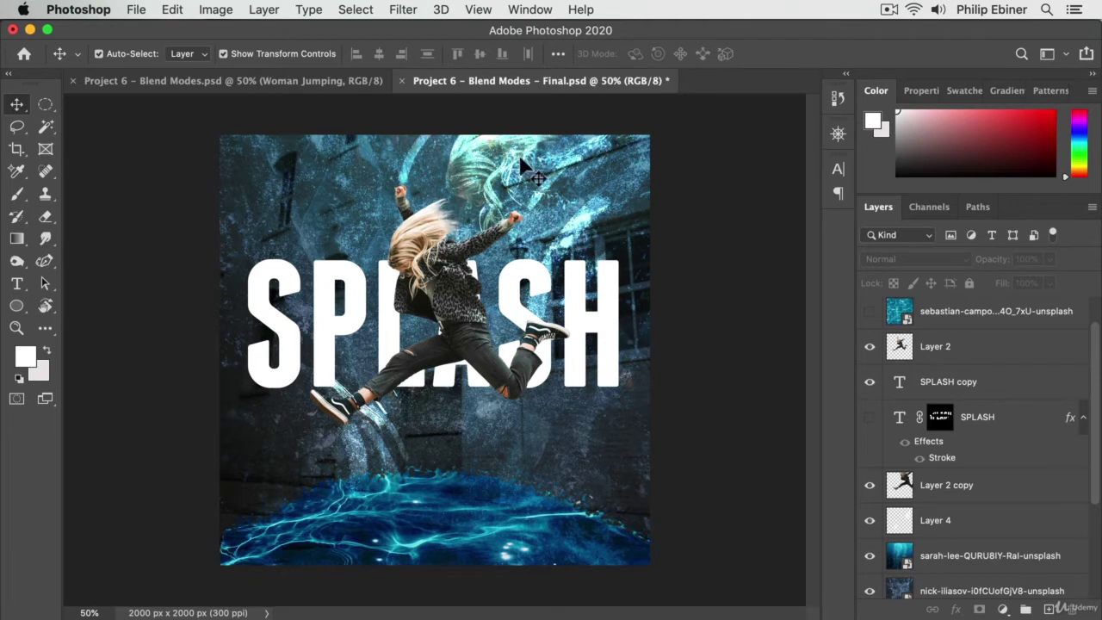
Step: Hide and reshow Layer 4's splash strokes, the underwater texture, grunge texture and alley photo layers
scroll(1018, 465, down, 4)
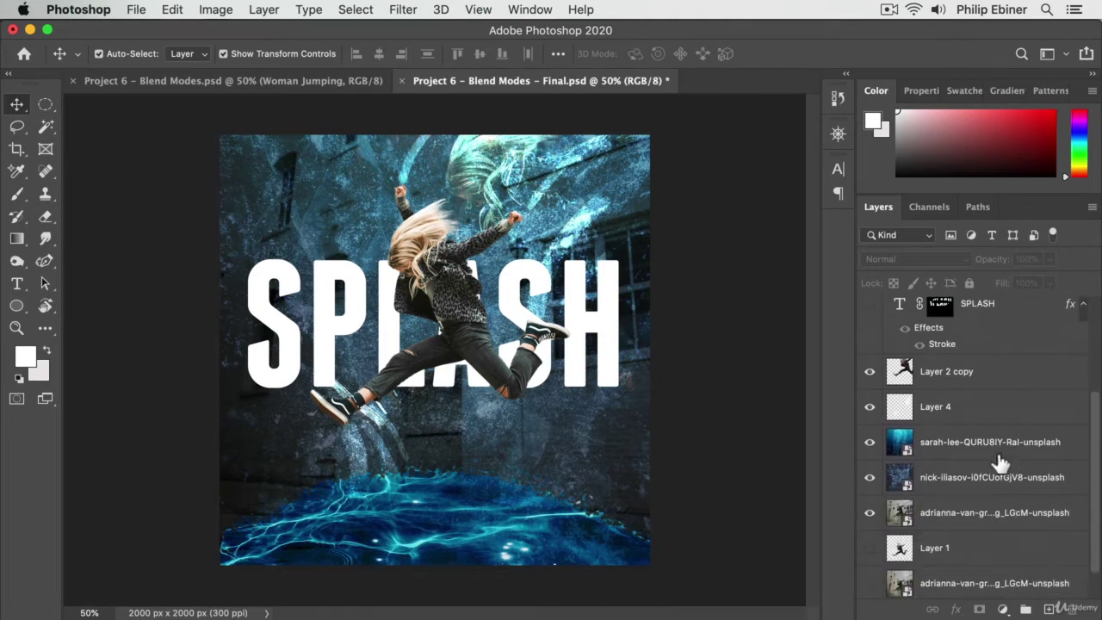
click(867, 408)
click(868, 408)
click(870, 443)
click(869, 443)
click(869, 478)
click(868, 478)
click(869, 514)
click(869, 513)
Step: In the Blend Modes document, scale the woman photo from its centre to fill the canvas
click(314, 92)
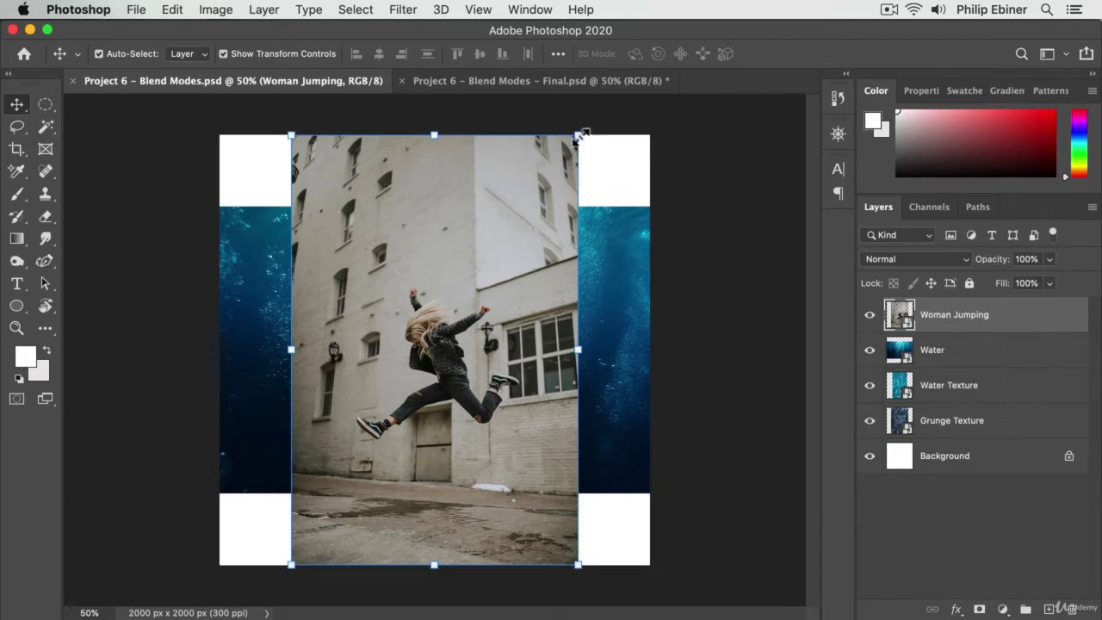
drag(590, 343, 616, 302)
key(Return)
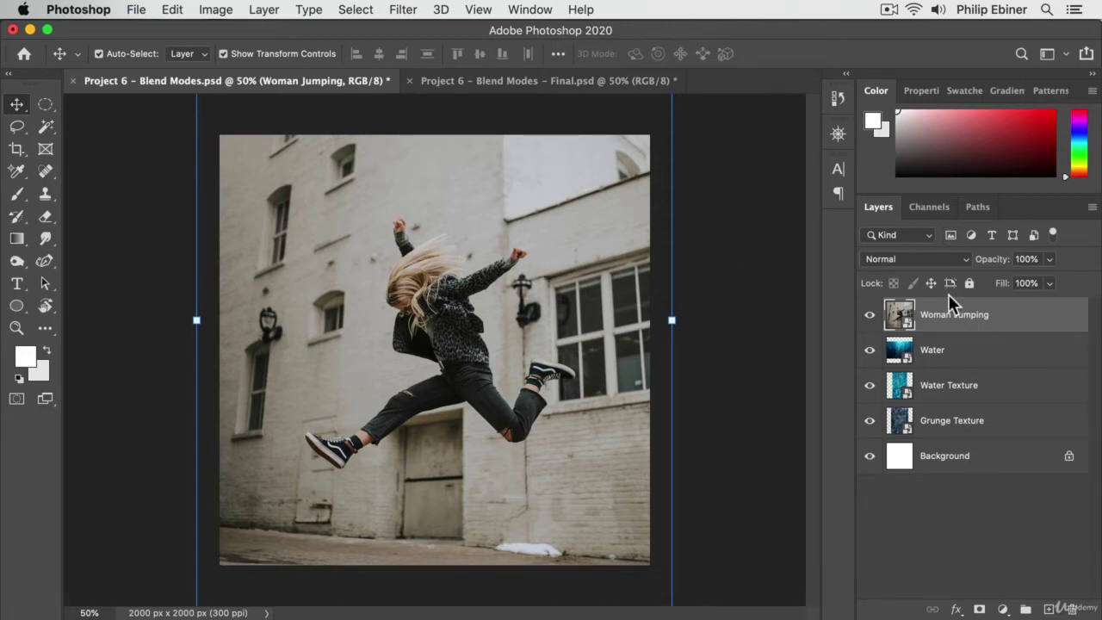
Step: Duplicate Woman Jumping, move the copy just above Background, and reselect the original layer
drag(981, 331, 1047, 609)
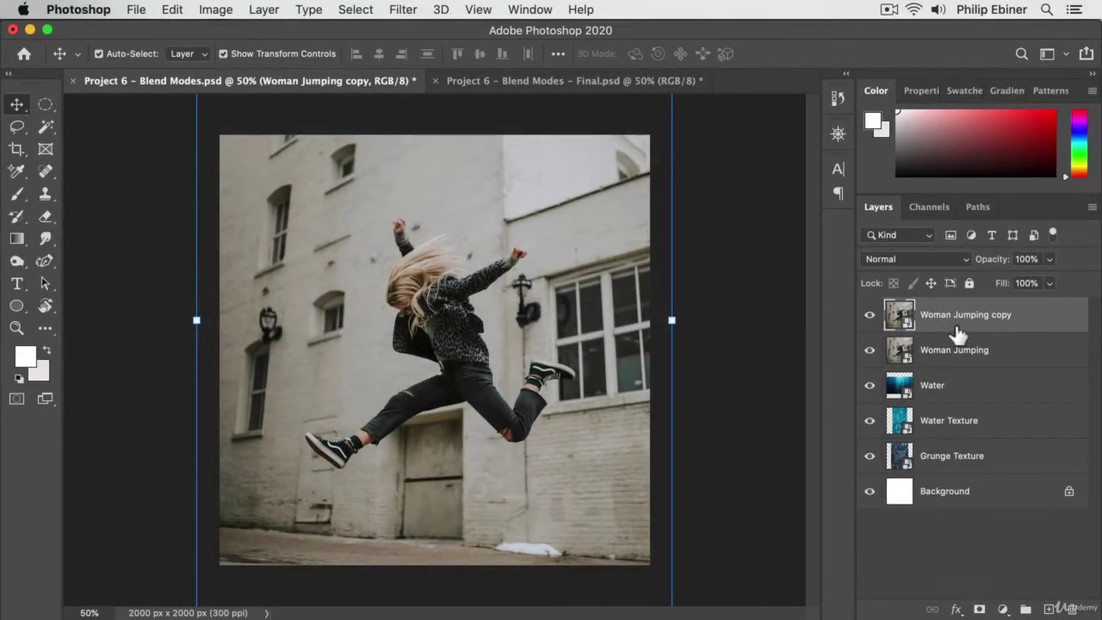
drag(958, 333, 982, 479)
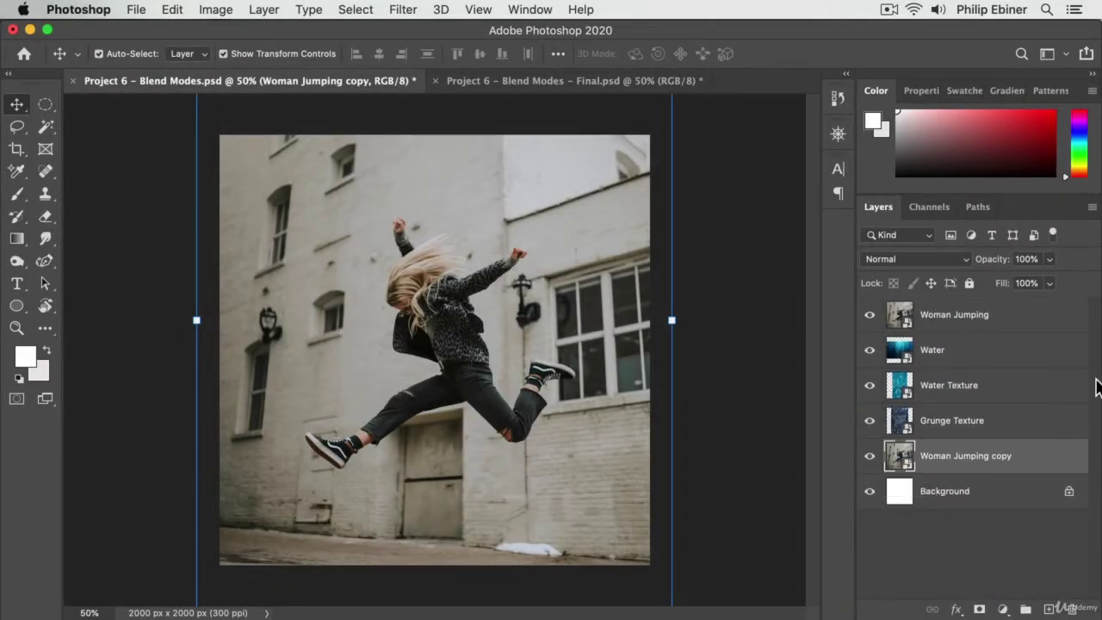
click(944, 327)
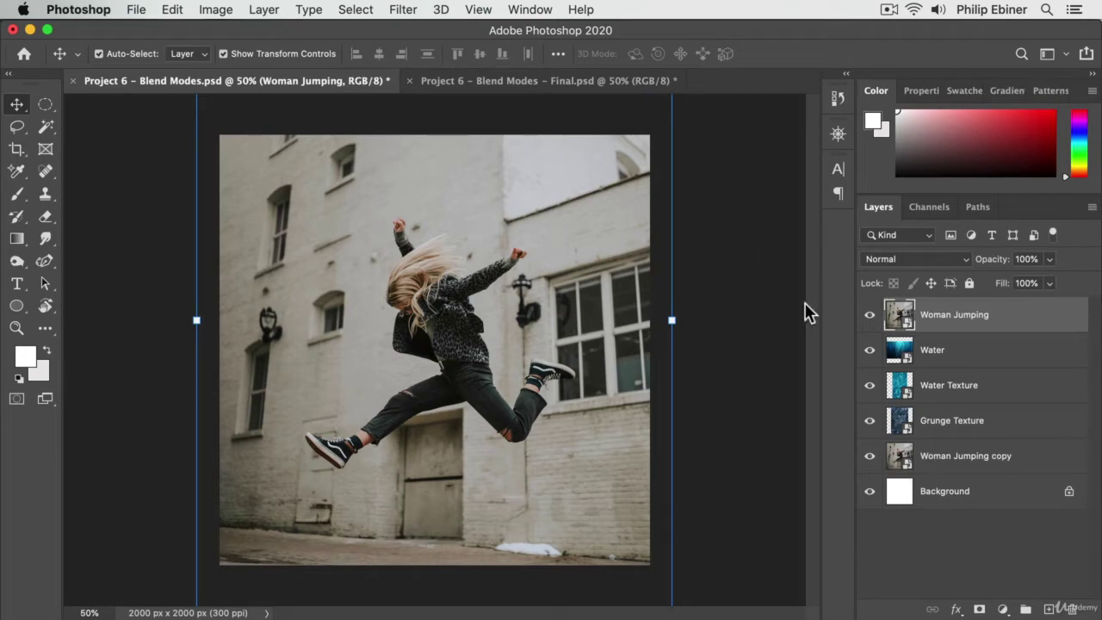
Step: Zoom the view to 100% and frame the jumping woman
key(z)
click(475, 298)
click(502, 405)
drag(456, 357, 474, 419)
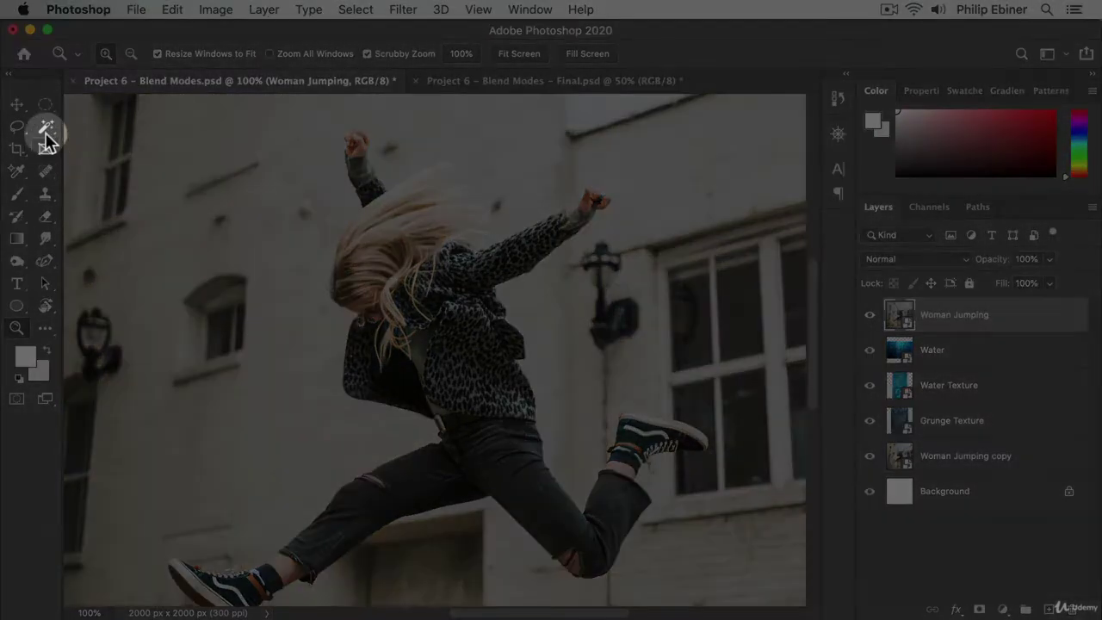
Step: Quick-select the woman's hair, body, raised back shoe, jacket and raised sleeve
click(47, 127)
click(91, 141)
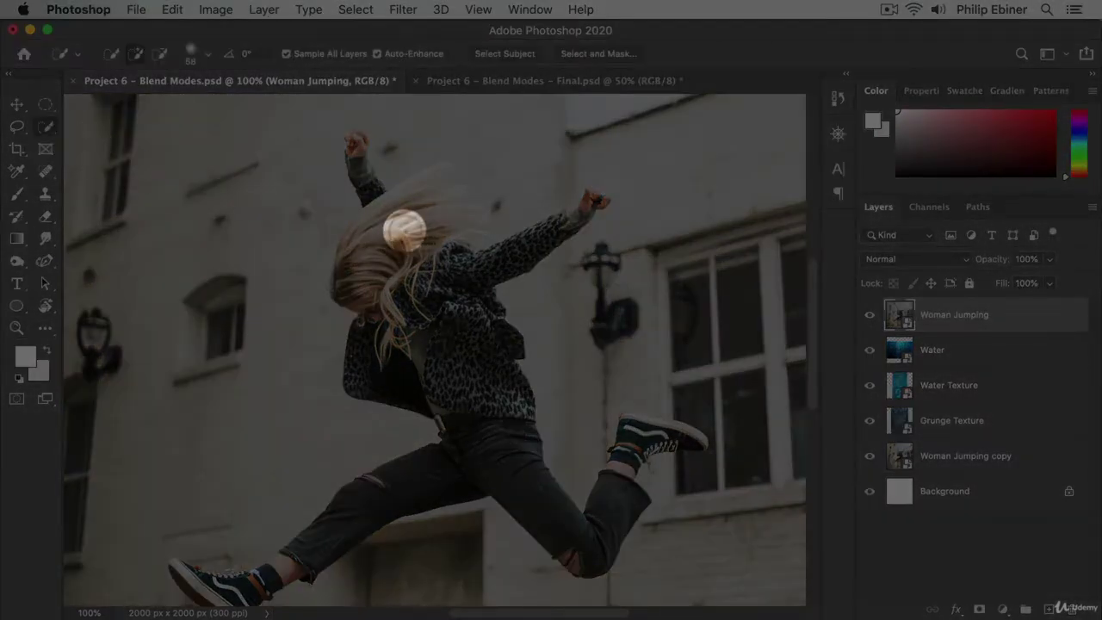
drag(394, 214, 392, 272)
drag(448, 353, 442, 457)
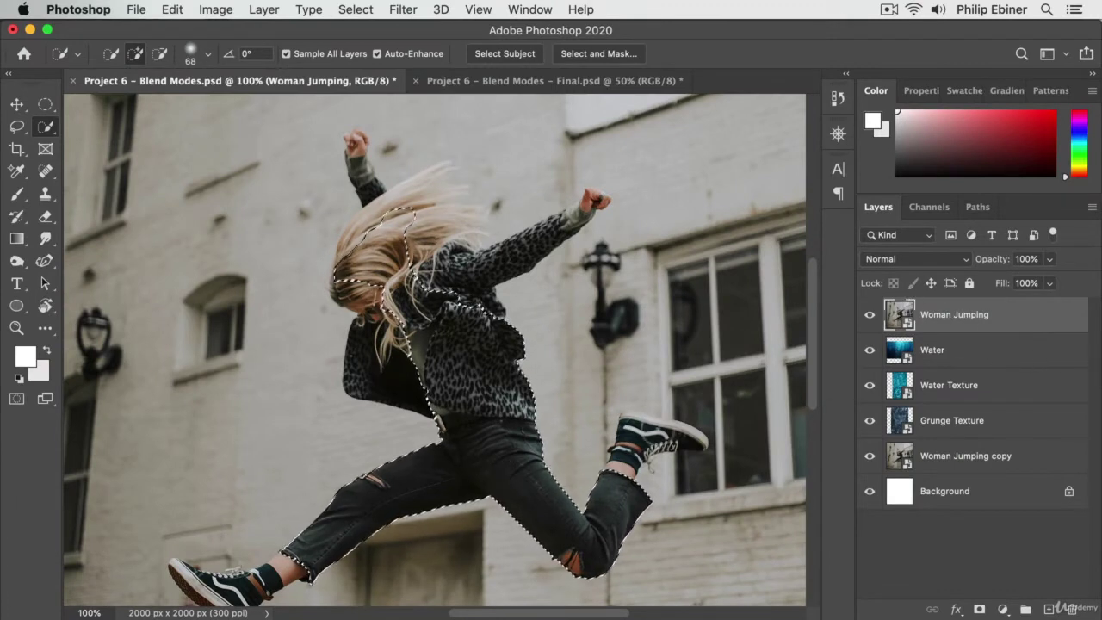
click(645, 452)
click(699, 438)
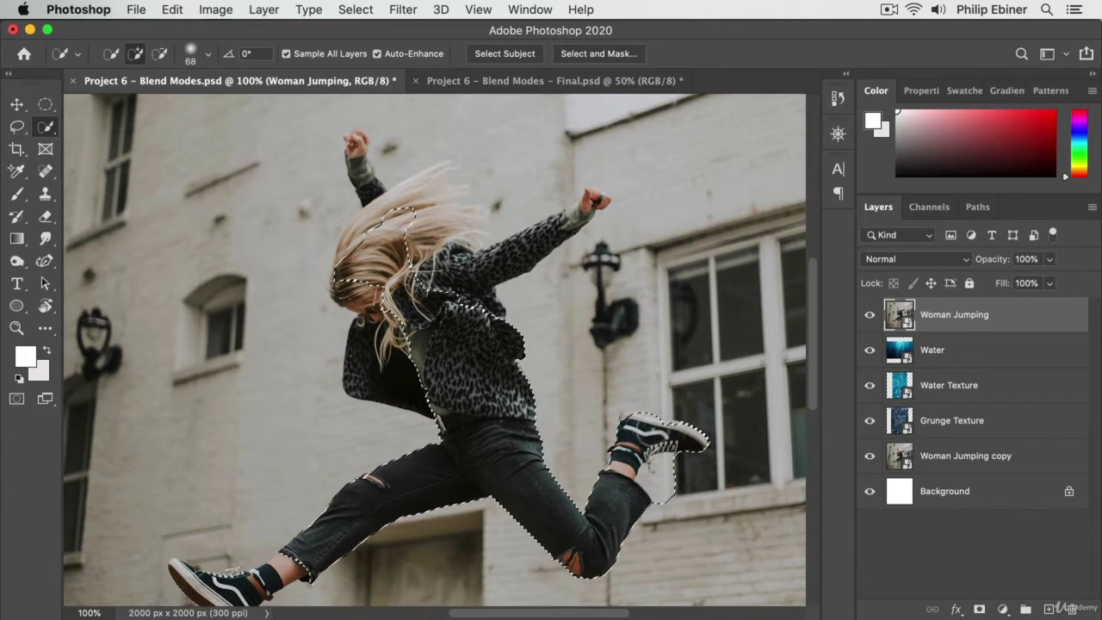
mouse_move(503, 355)
mouse_down()
mouse_move(378, 284)
mouse_move(370, 357)
mouse_move(357, 168)
mouse_move(452, 215)
mouse_move(465, 276)
mouse_move(471, 248)
mouse_up()
drag(545, 238, 587, 212)
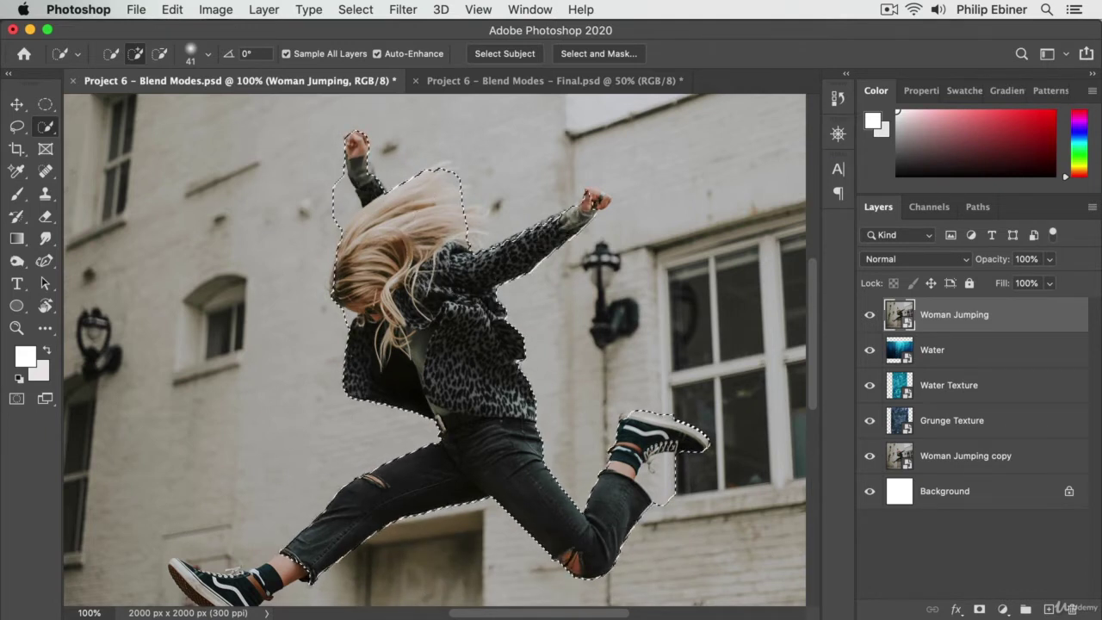
Step: Add the lower sneaker, ankle and more hair, trimming the sneaker edge and wall wedge above the arm
key(super+d)
drag(368, 487, 520, 322)
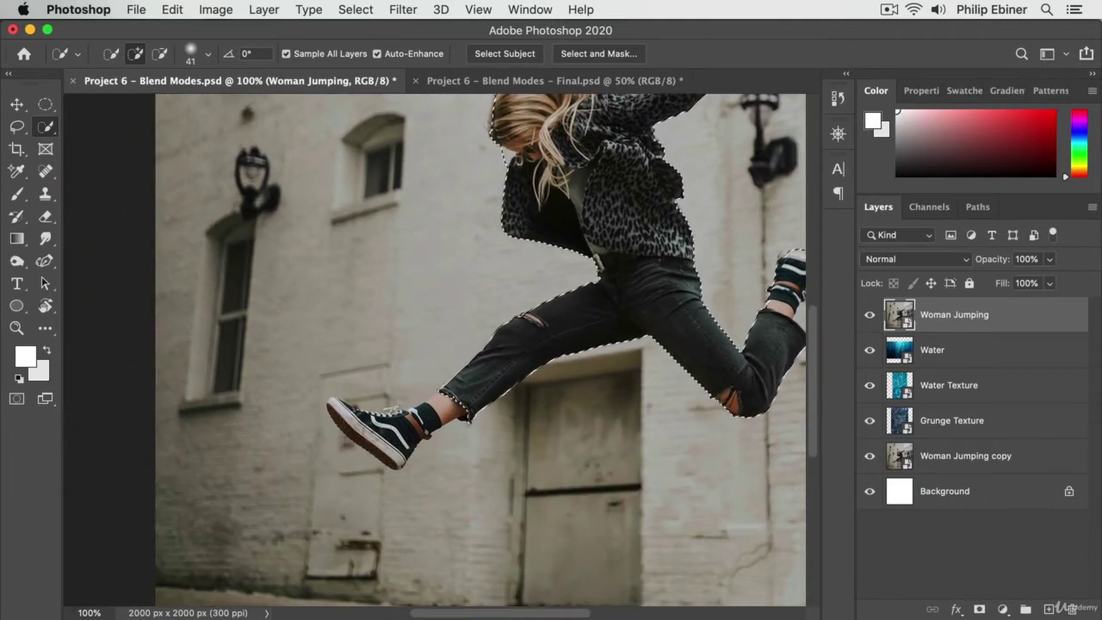
drag(340, 409, 400, 448)
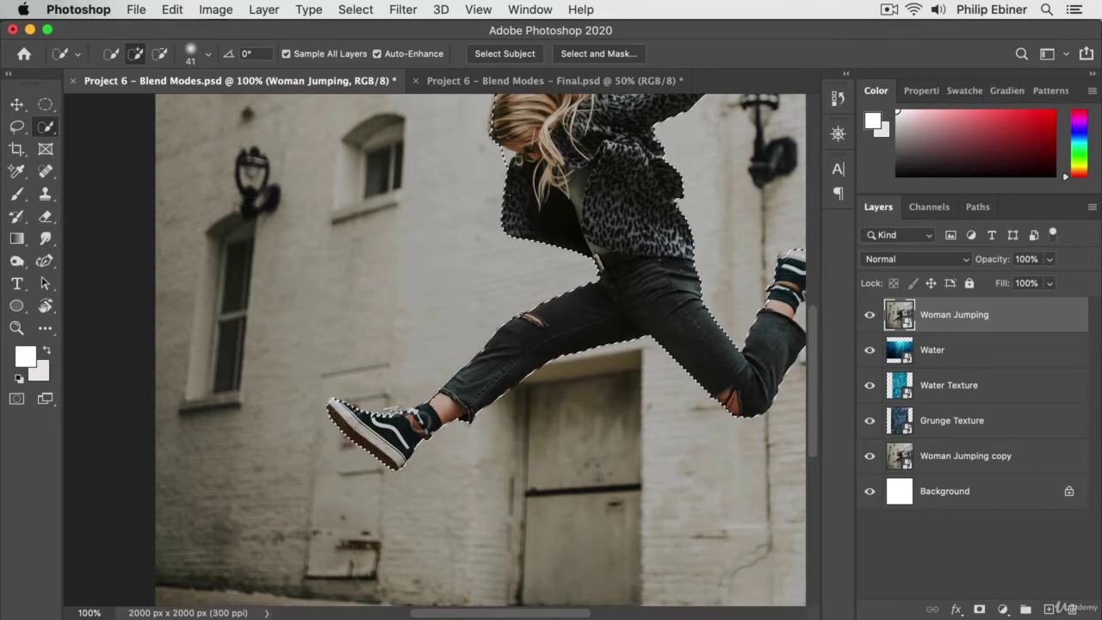
click(422, 419)
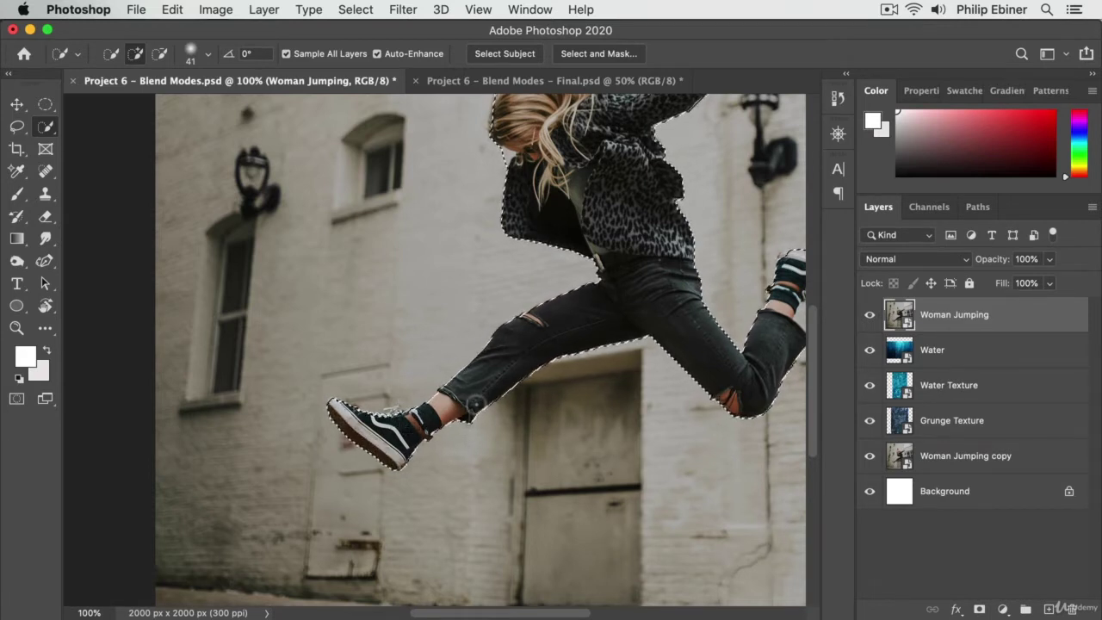
drag(747, 198, 601, 371)
key(alt)
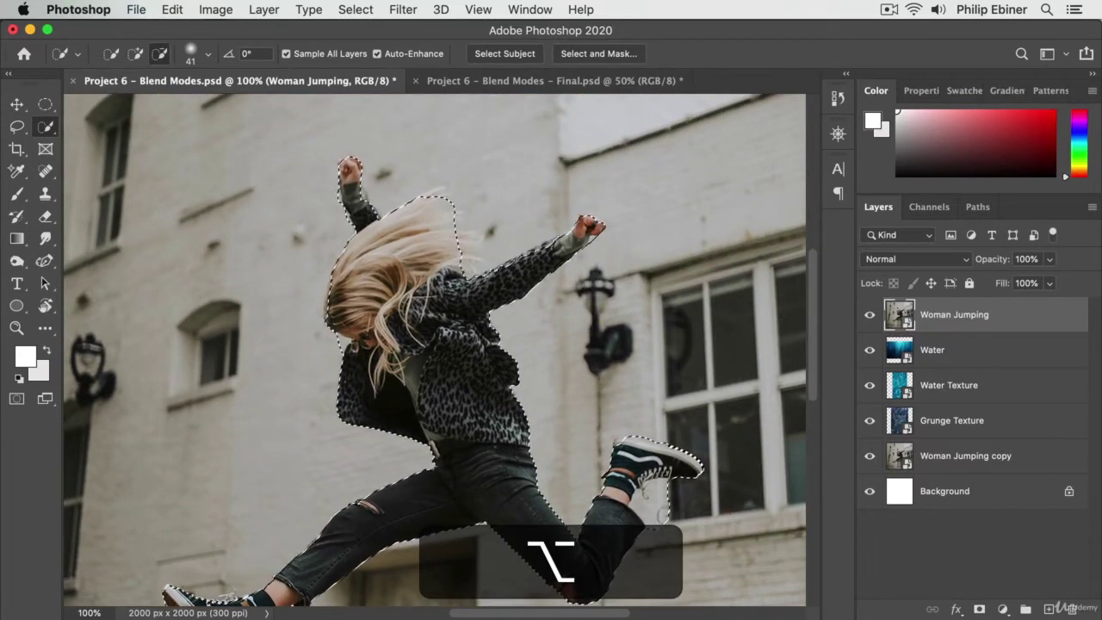
mouse_move(656, 503)
mouse_down()
mouse_move(654, 465)
mouse_move(616, 448)
mouse_move(632, 379)
mouse_up()
drag(517, 269, 520, 225)
key(alt)
drag(479, 178, 443, 198)
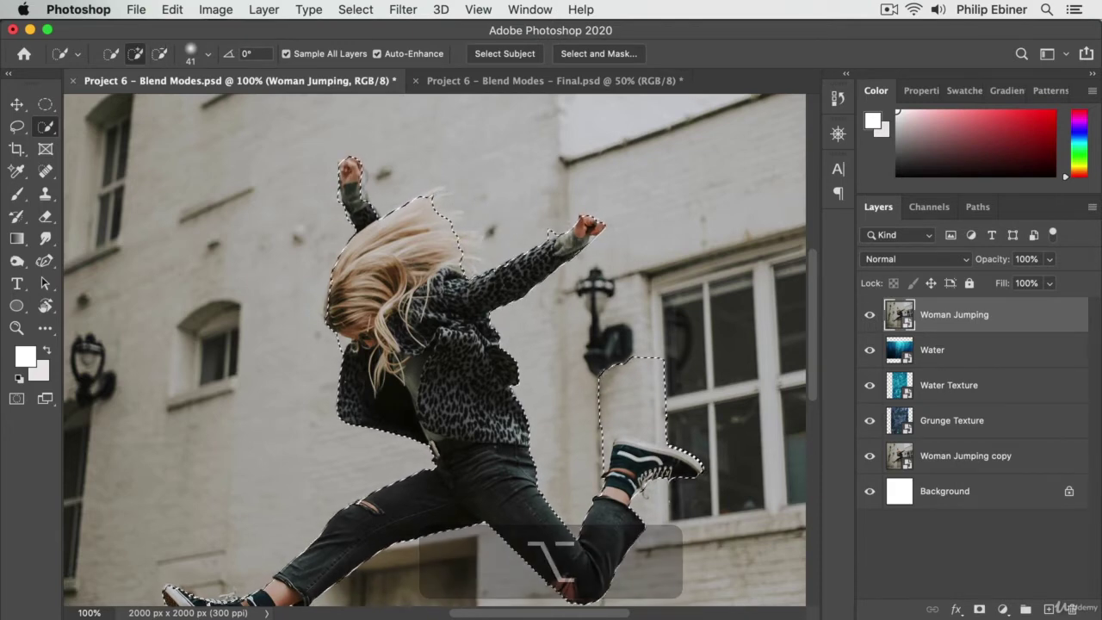
Step: Open Select and Mask, keep Smart Radius on and set the edge detection radius to 8 px
click(582, 49)
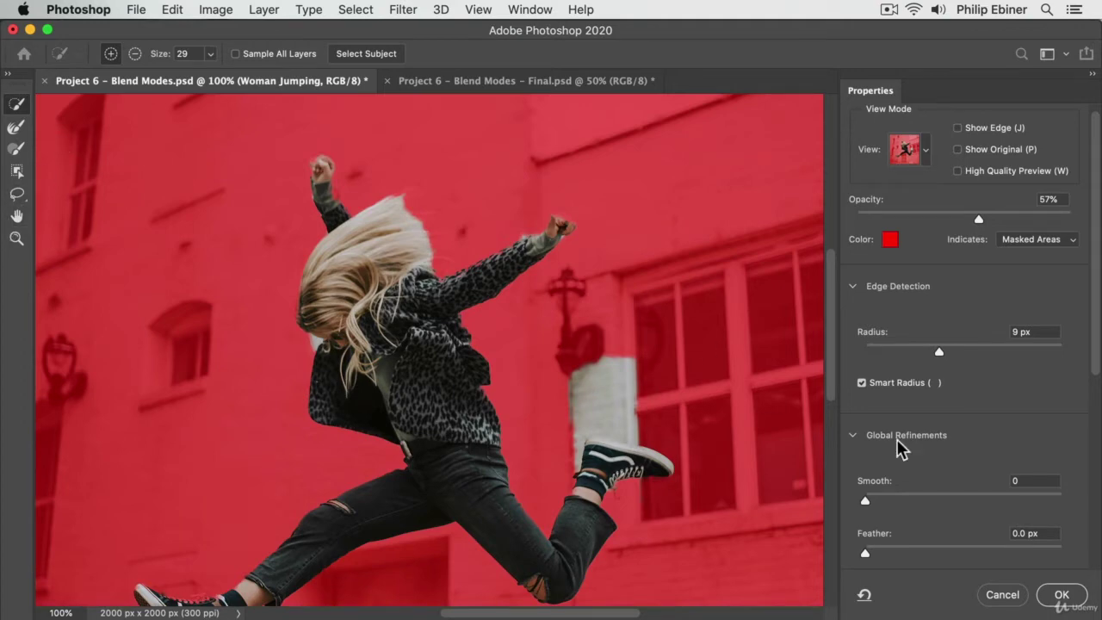
click(863, 383)
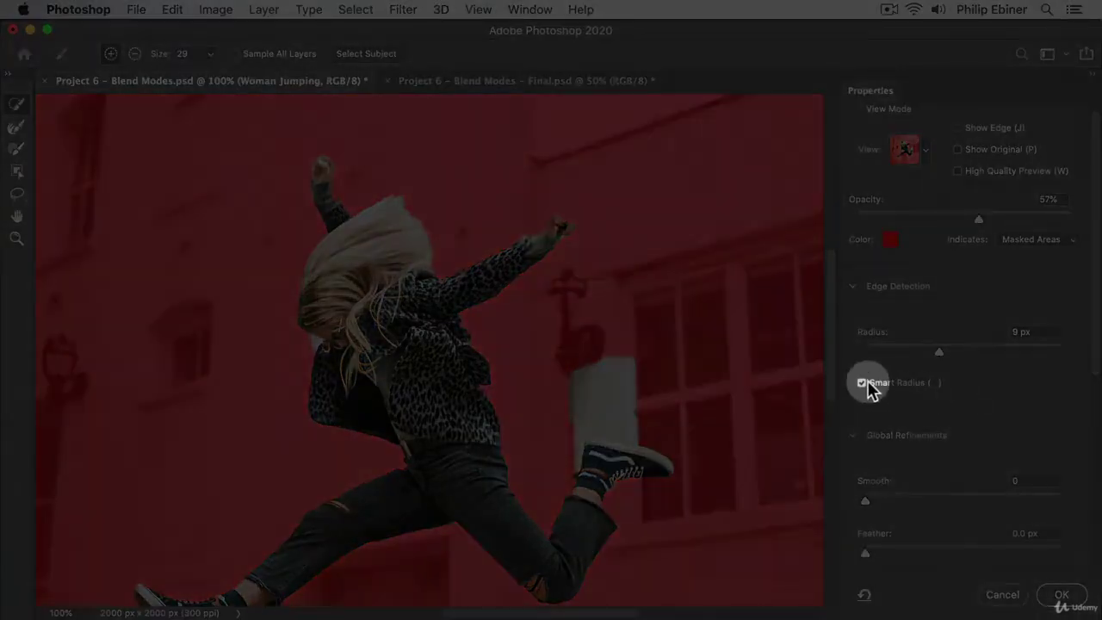
click(938, 352)
drag(964, 357, 990, 364)
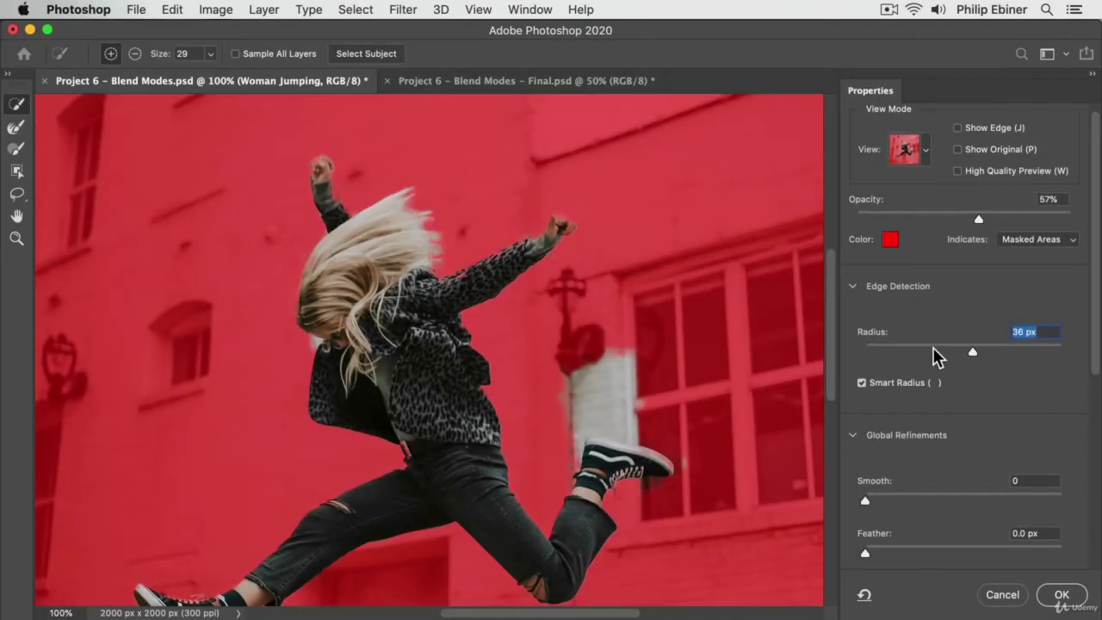
drag(936, 357, 930, 357)
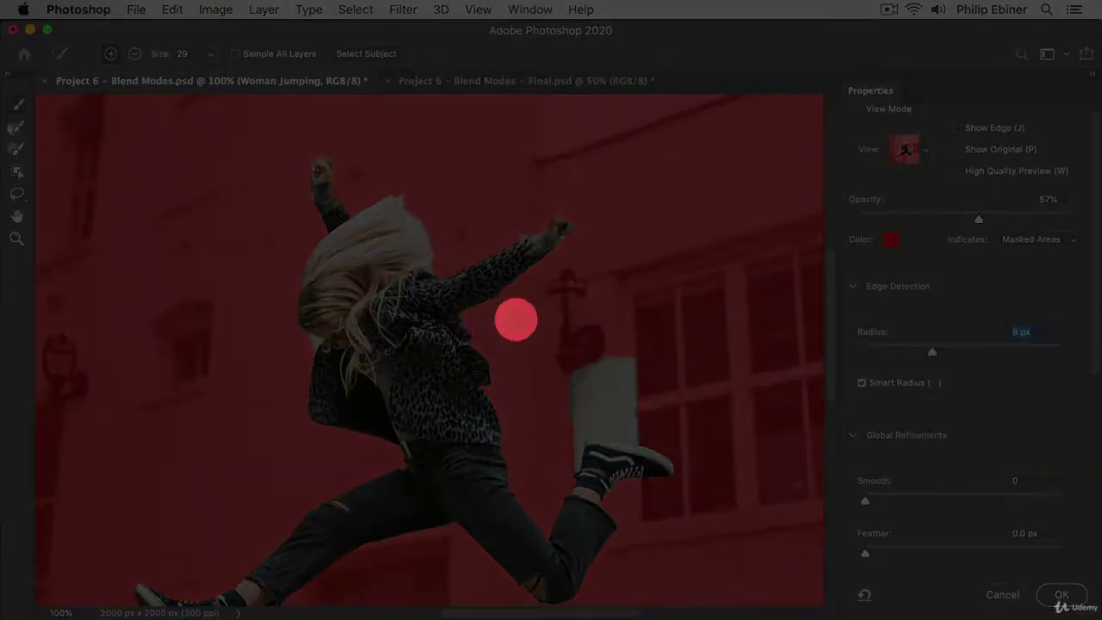
key(alt)
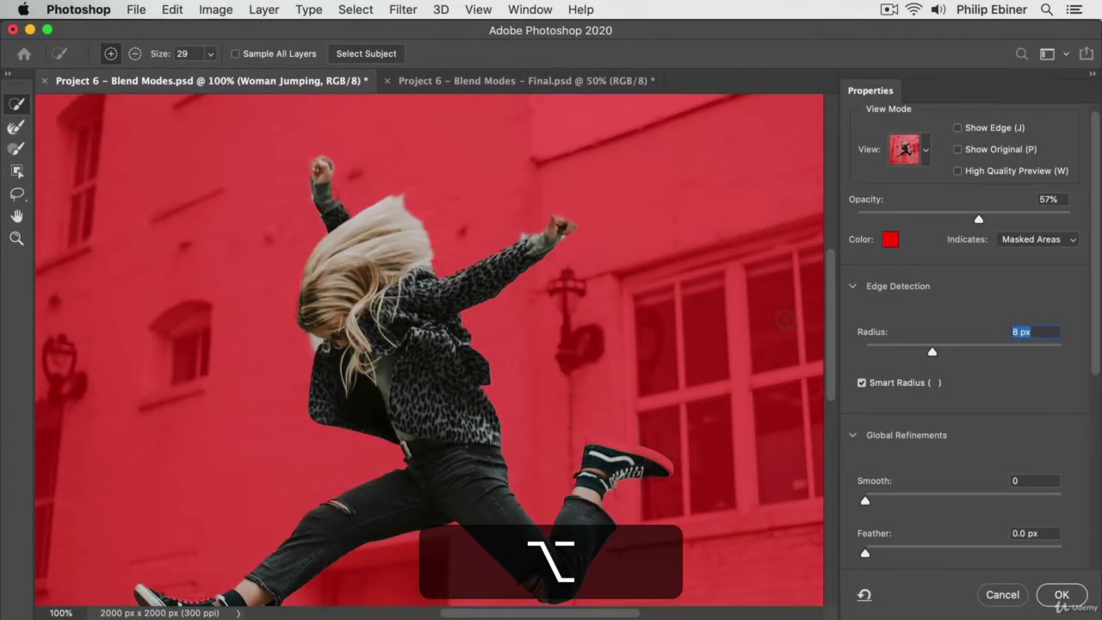
key(alt)
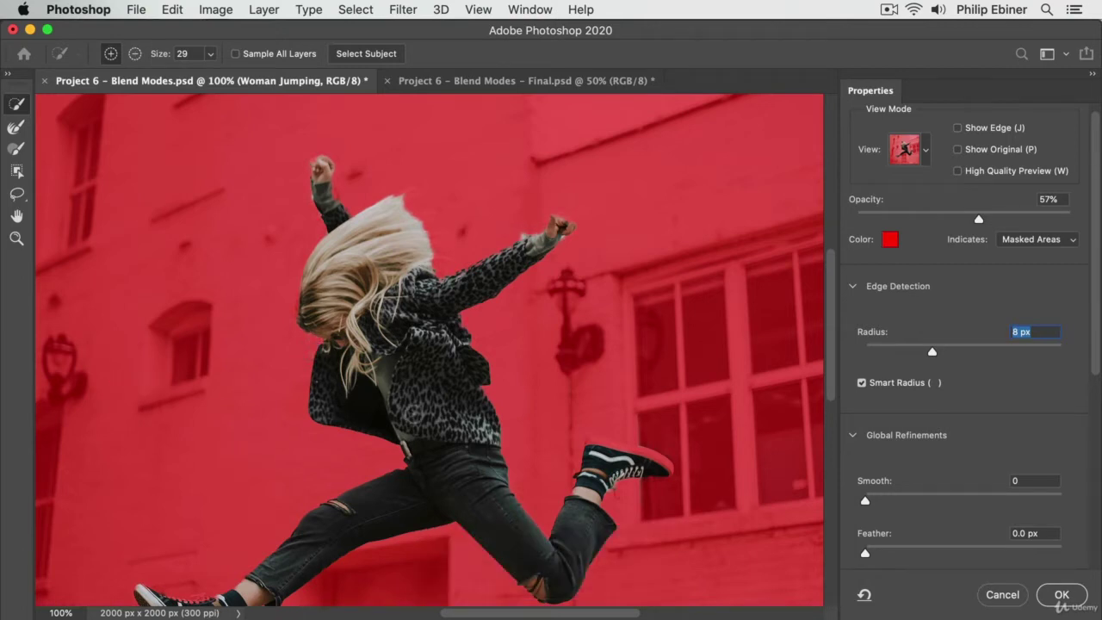
drag(443, 441, 519, 252)
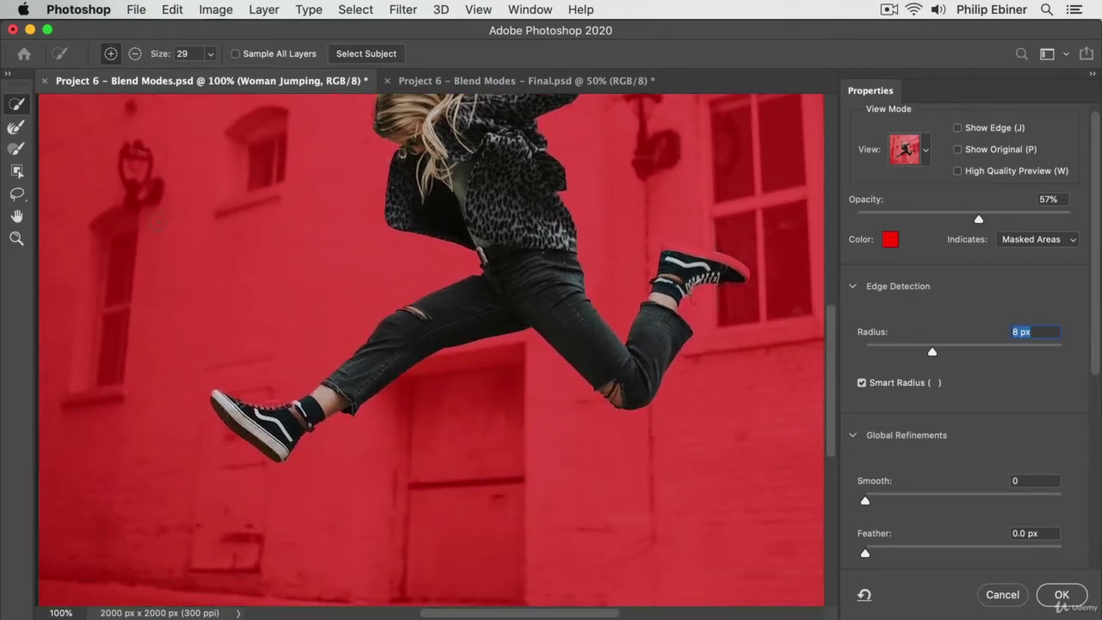
Step: Zoom to 300% on the raised shoe and add its white sole to the selection
click(17, 237)
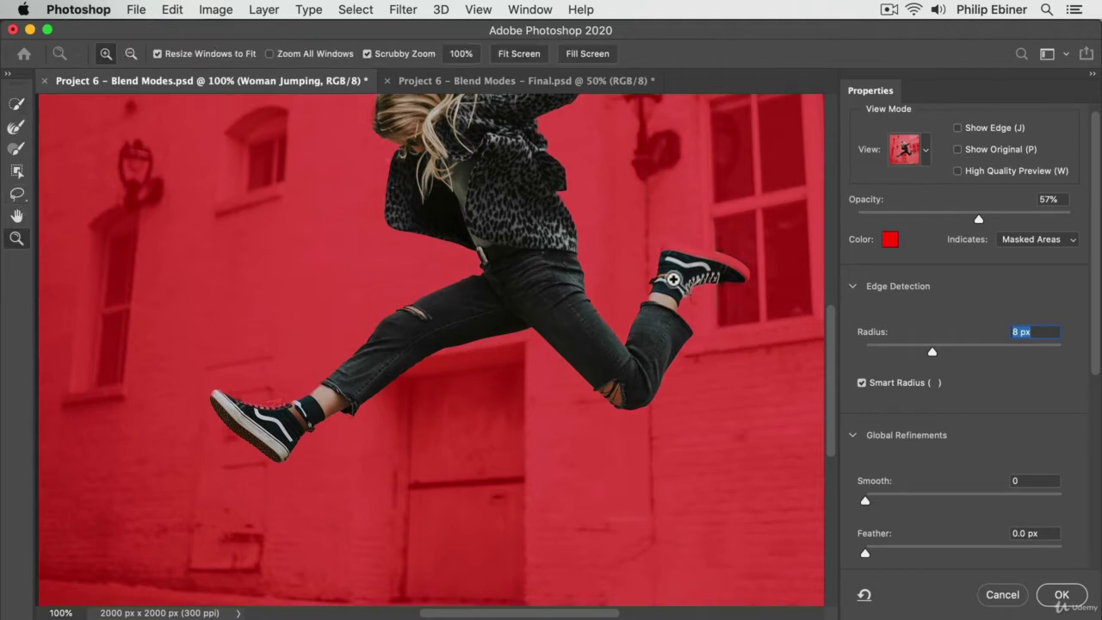
click(677, 281)
click(738, 260)
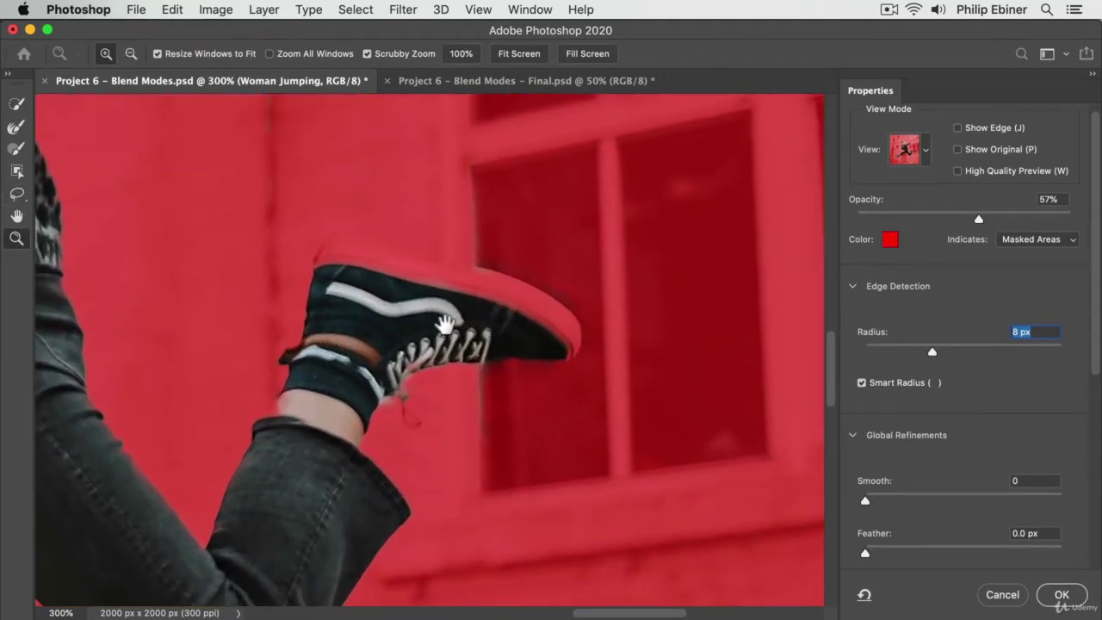
click(16, 103)
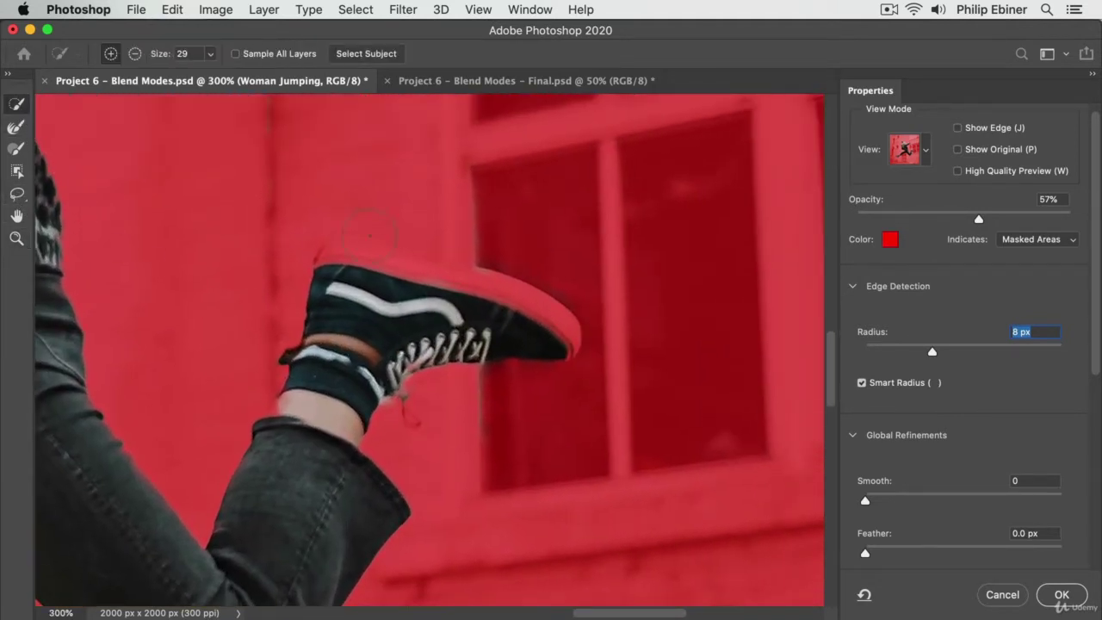
mouse_move(343, 284)
mouse_down()
mouse_move(374, 258)
mouse_move(465, 276)
mouse_move(503, 327)
mouse_up()
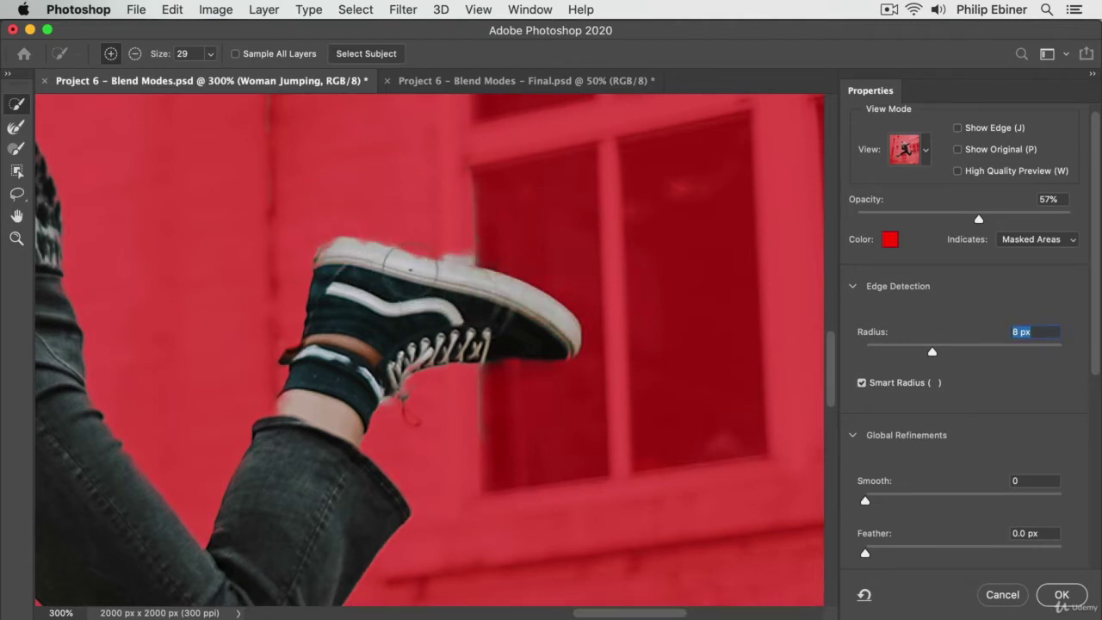
key(alt)
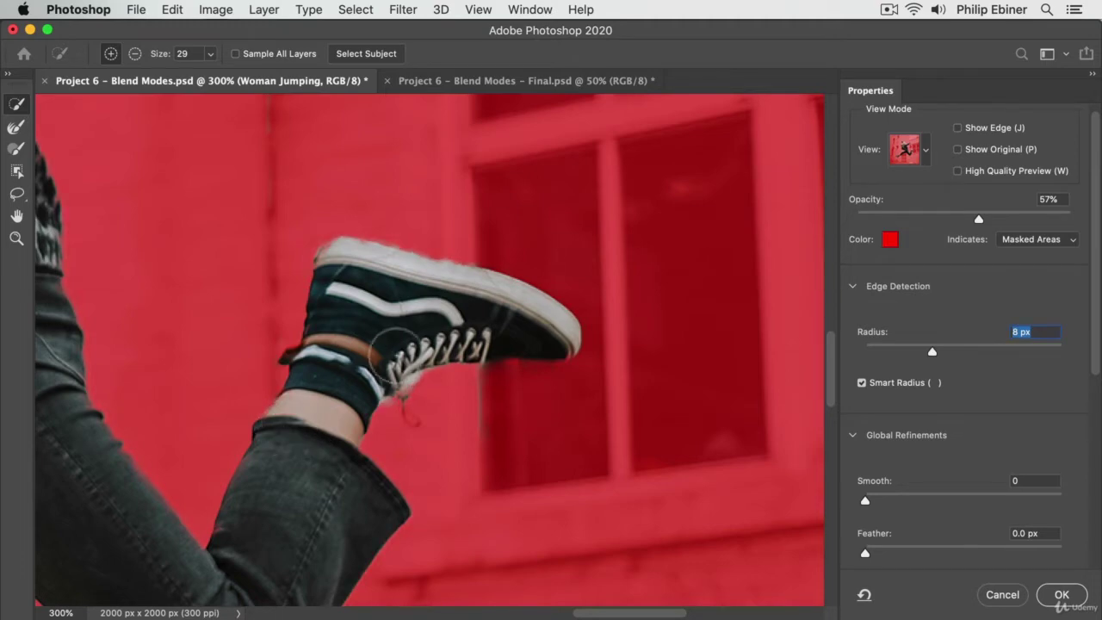
Step: Refine the mask edges around both raised fists and sleeves, removing the halo near the fist
drag(319, 393, 691, 554)
drag(496, 335, 592, 535)
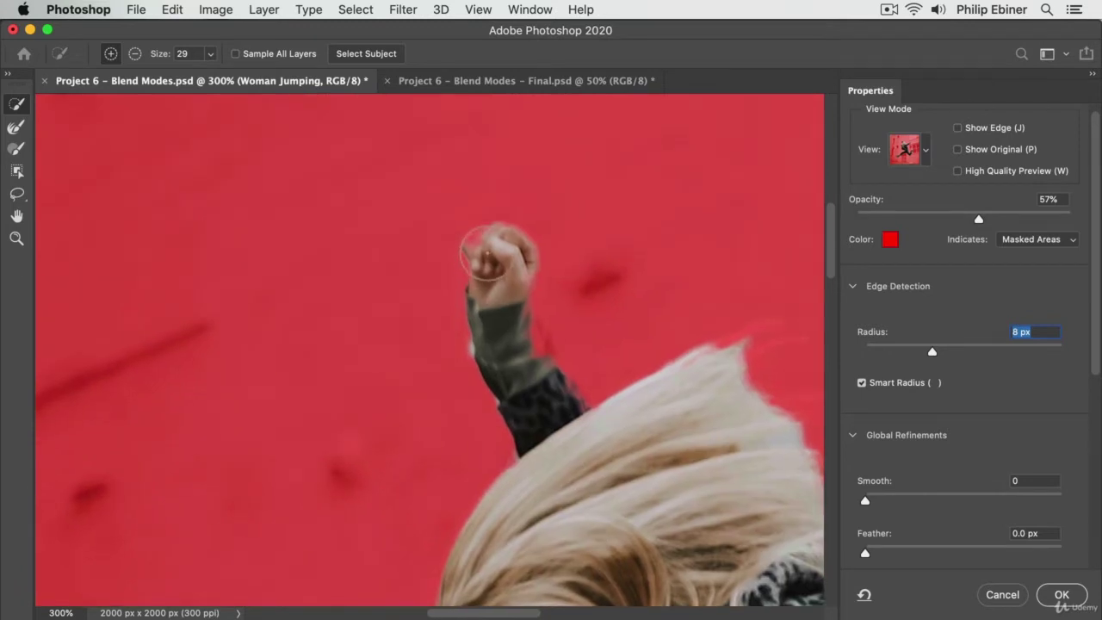
drag(478, 258, 522, 351)
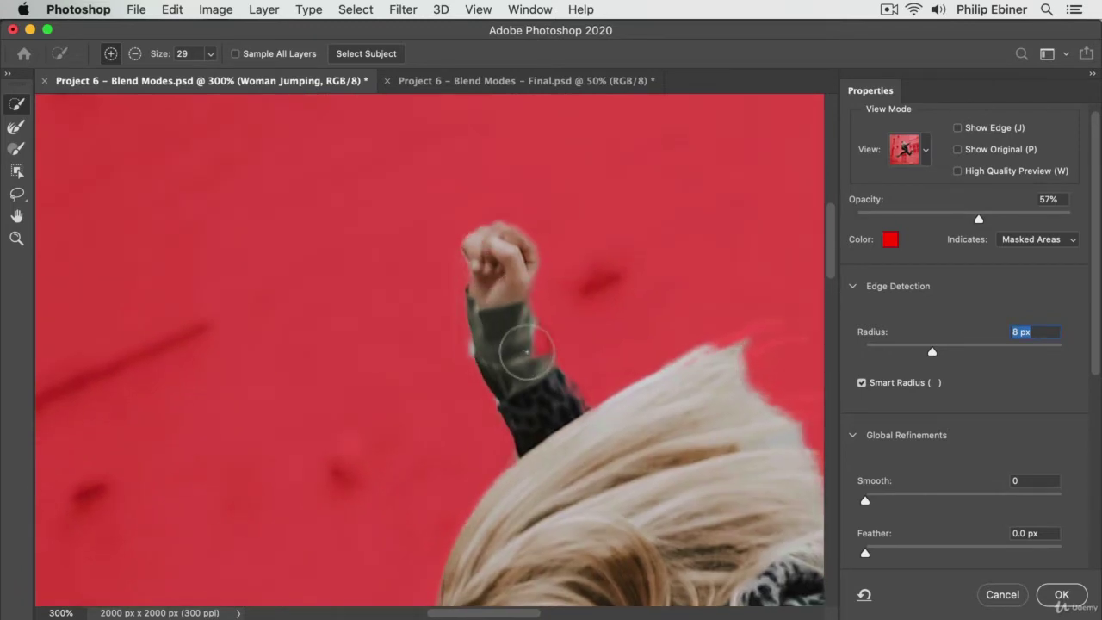
drag(647, 425, 222, 305)
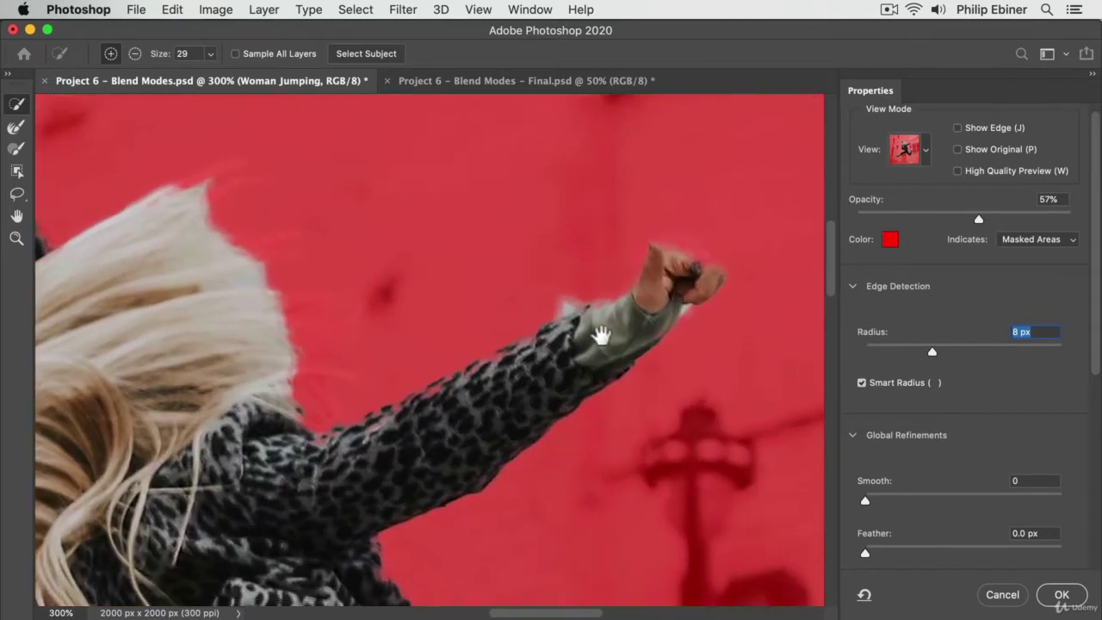
mouse_move(620, 299)
mouse_down()
mouse_move(598, 265)
mouse_move(609, 301)
mouse_move(609, 229)
mouse_move(613, 258)
mouse_move(617, 243)
mouse_up()
key(alt)
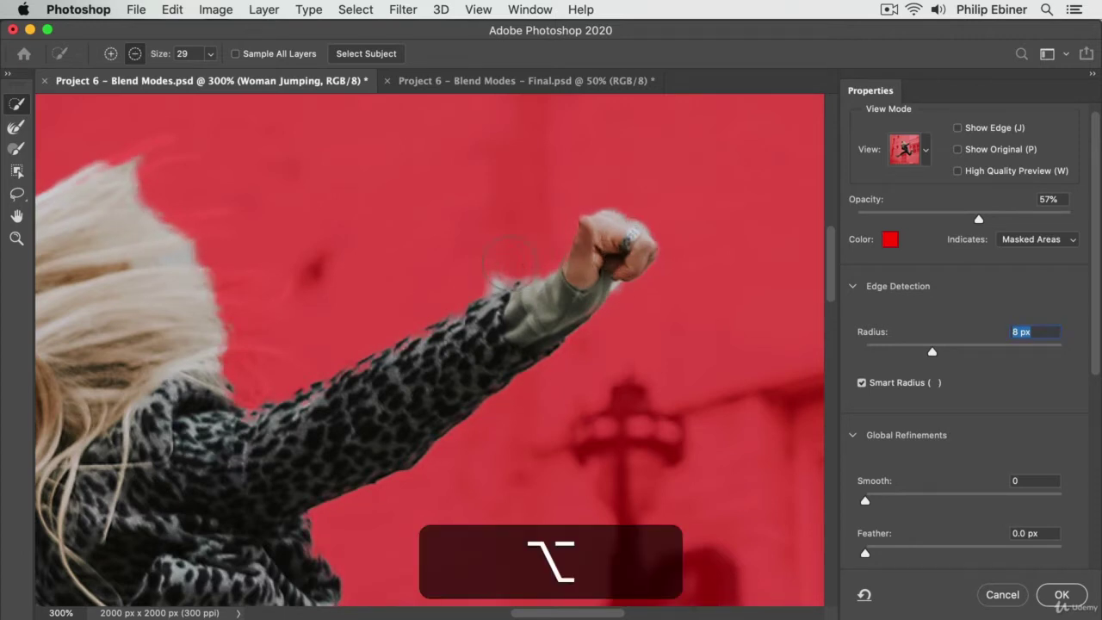
drag(495, 258, 474, 278)
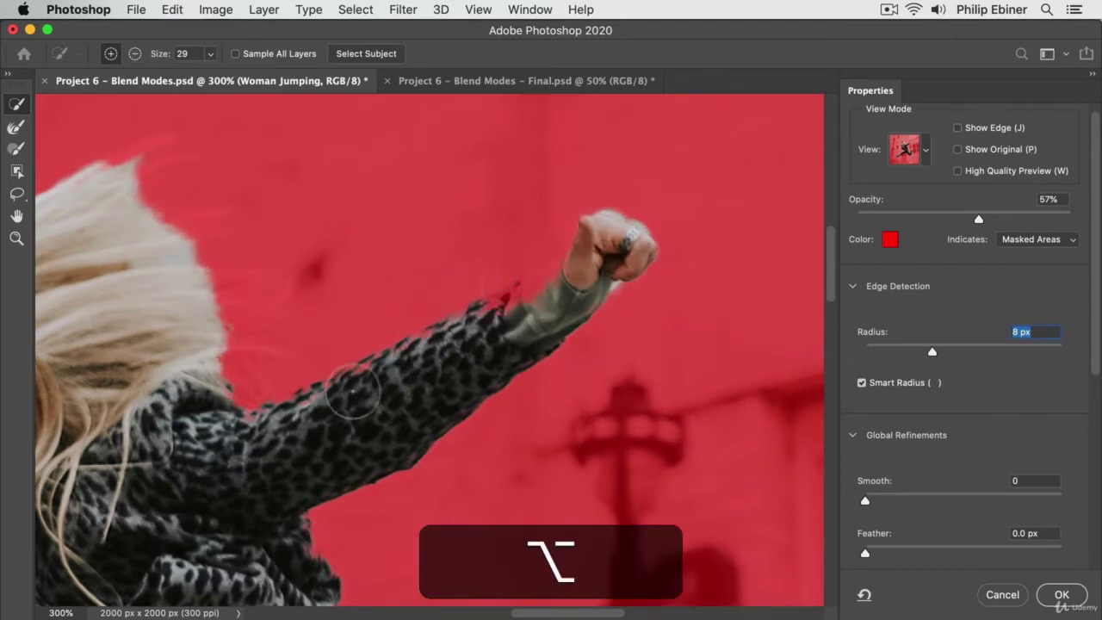
drag(437, 353, 583, 270)
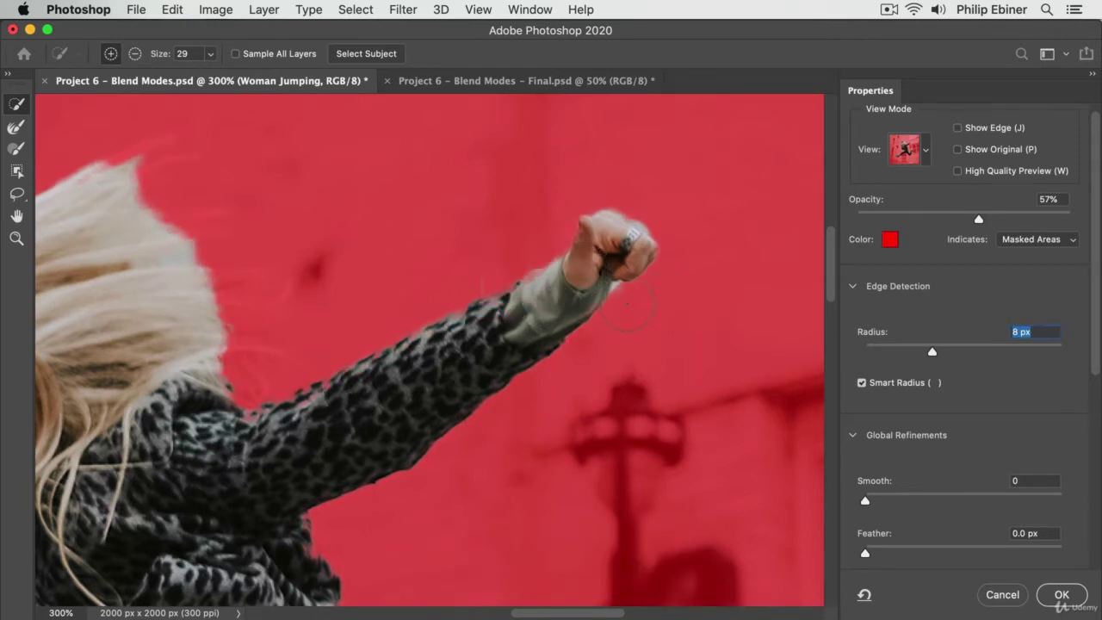
drag(421, 420, 629, 393)
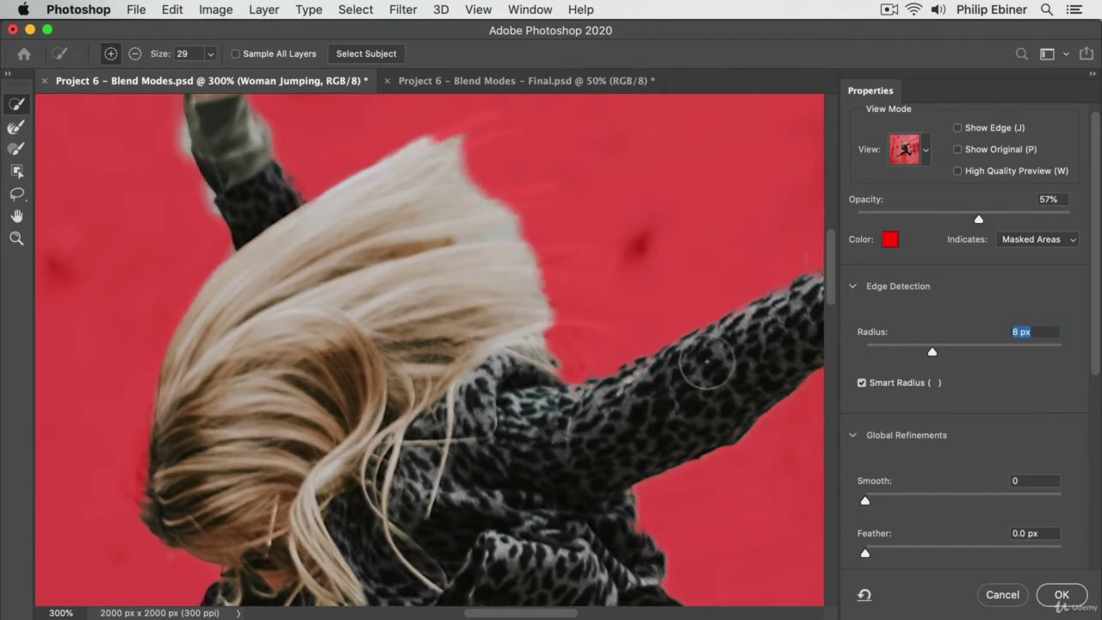
drag(310, 249, 408, 364)
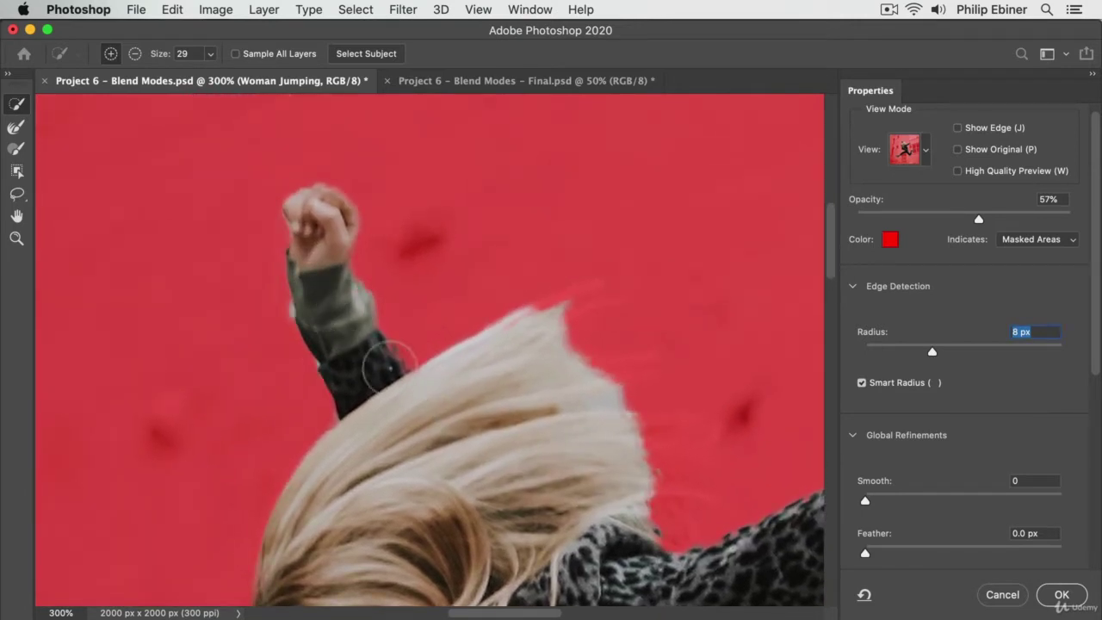
drag(384, 370, 411, 374)
Step: Refine the sleeve's right edge with a 23 px Refine Edge Brush and add the fist's left edge
click(16, 127)
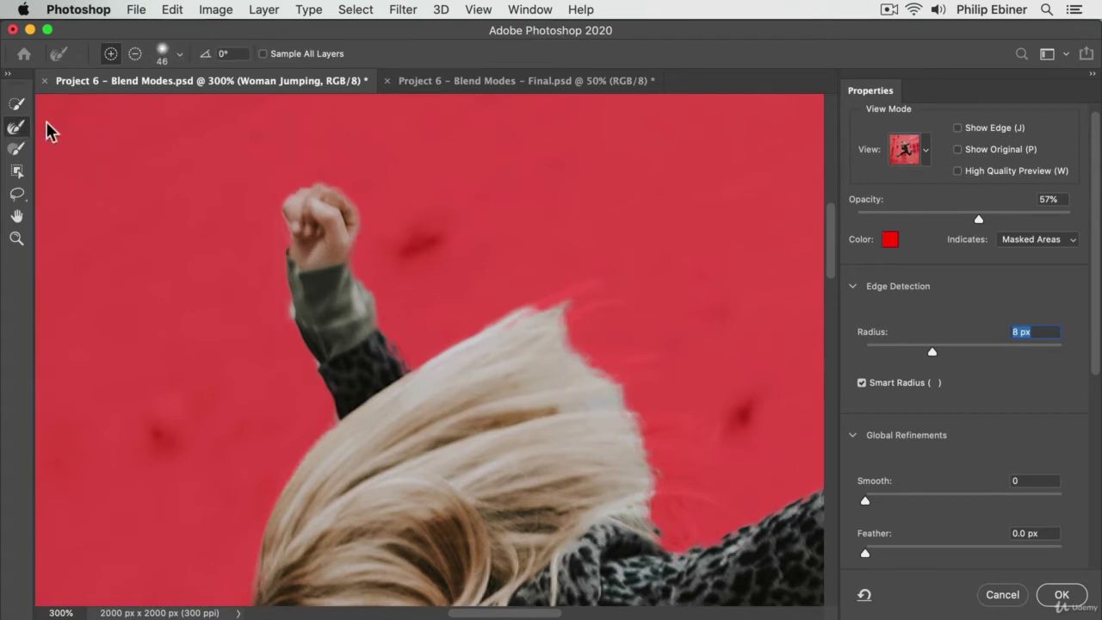
key(ctrl+alt)
mouse_move(399, 308)
mouse_down()
mouse_move(393, 295)
mouse_move(400, 329)
mouse_up()
drag(365, 292, 415, 383)
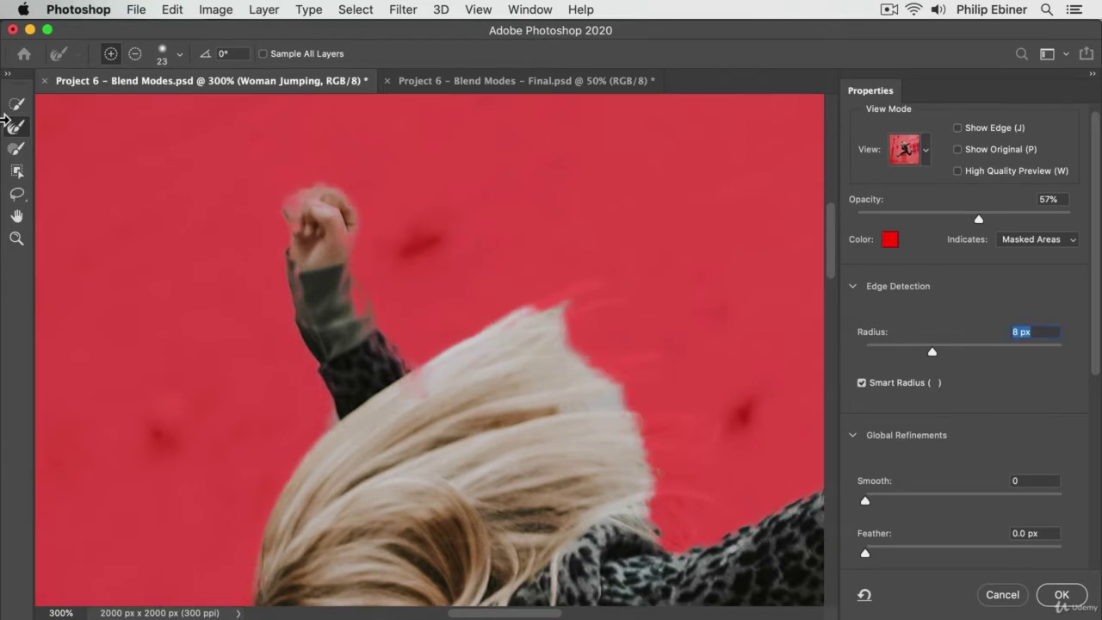
click(13, 105)
click(320, 206)
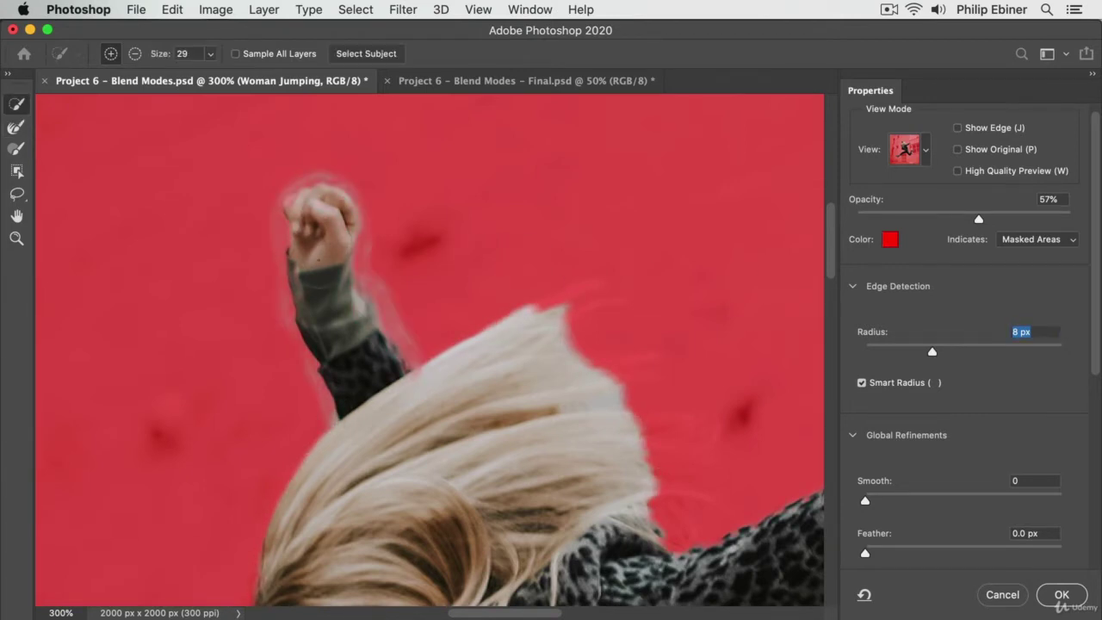
click(293, 222)
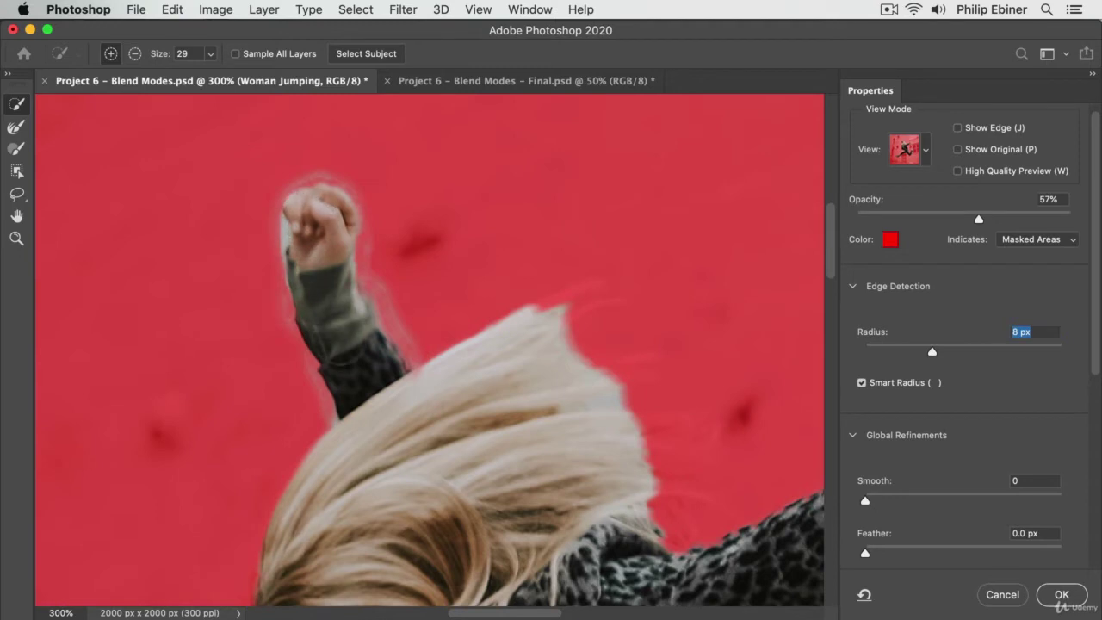
key(super)
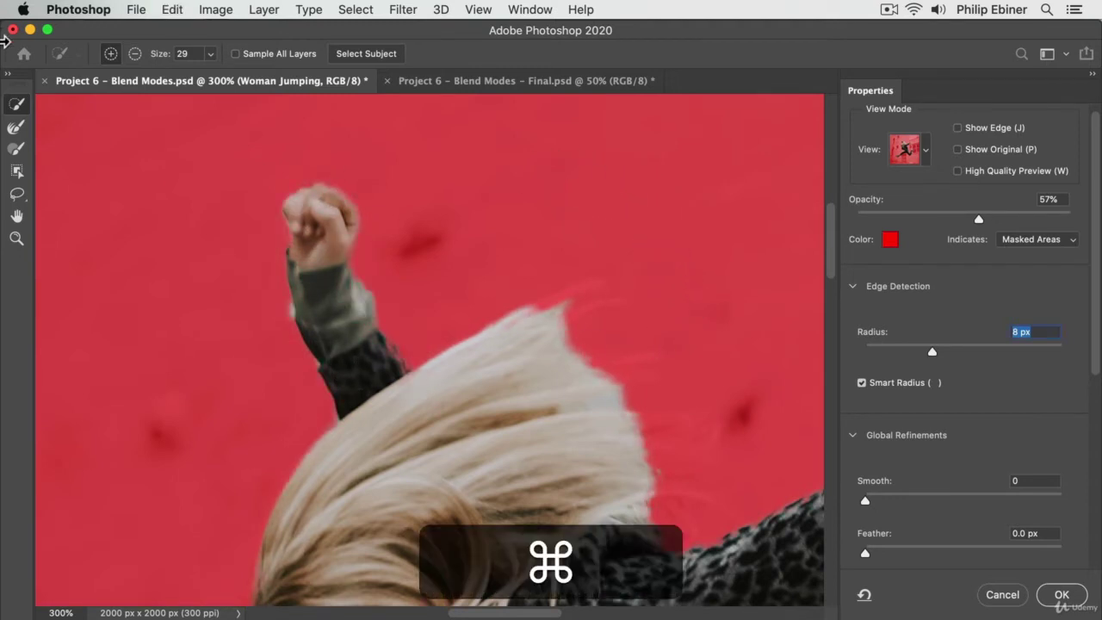
Step: With a 47 px Refine Edge Brush, refine the wind-blown hair tips and the sneaker's laces
click(16, 127)
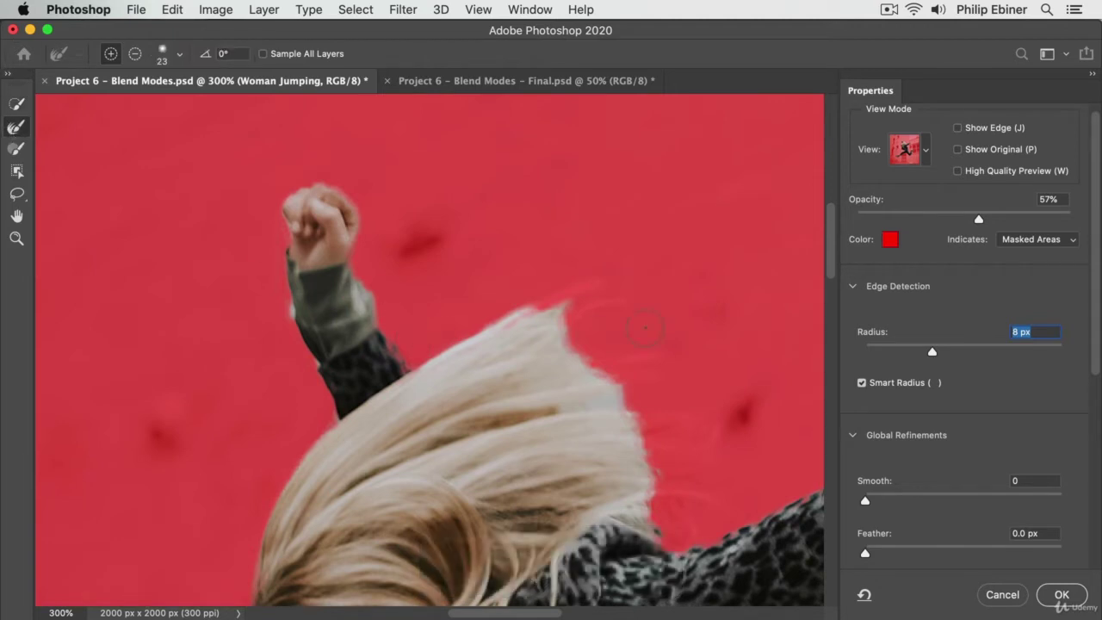
key(ctrl+alt)
drag(396, 250, 430, 264)
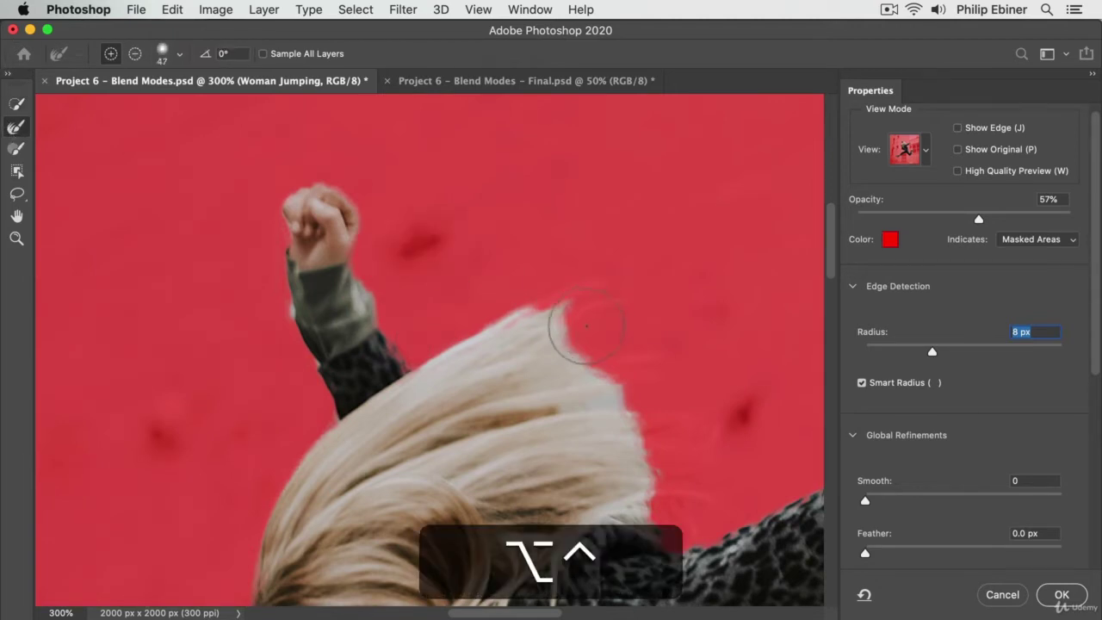
mouse_move(549, 308)
mouse_down()
mouse_move(437, 227)
mouse_move(514, 229)
mouse_move(504, 303)
mouse_move(517, 339)
mouse_move(536, 344)
mouse_move(561, 305)
mouse_move(546, 352)
mouse_move(560, 346)
mouse_move(558, 391)
mouse_move(573, 437)
mouse_move(592, 444)
mouse_move(585, 430)
mouse_up()
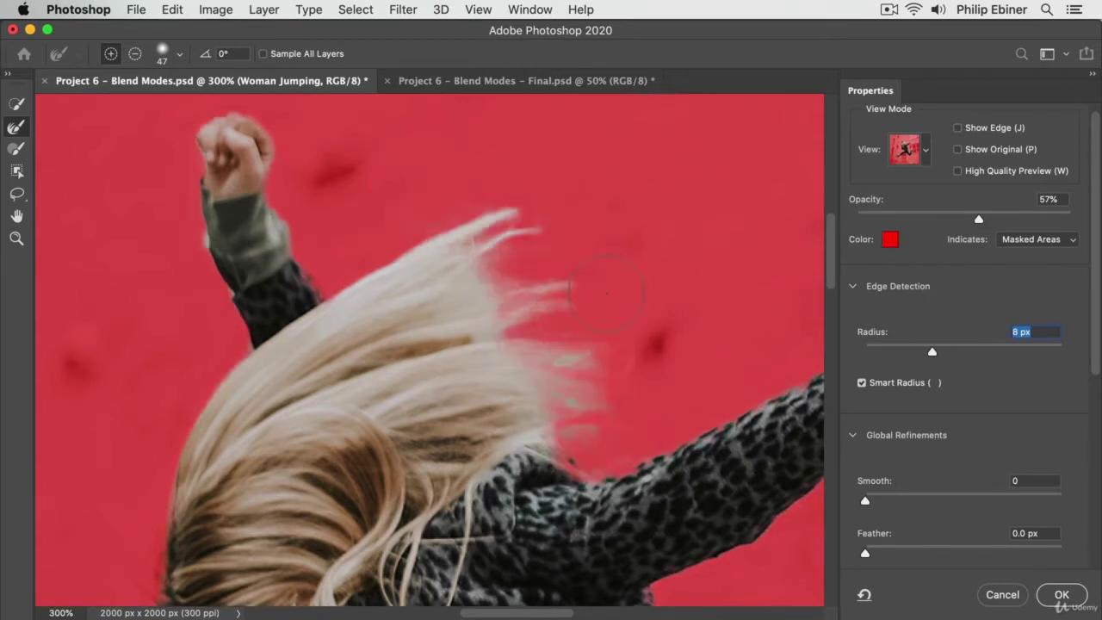
mouse_move(611, 411)
mouse_down()
mouse_move(589, 429)
mouse_move(593, 445)
mouse_move(611, 434)
mouse_move(733, 435)
mouse_up()
drag(704, 500, 354, 351)
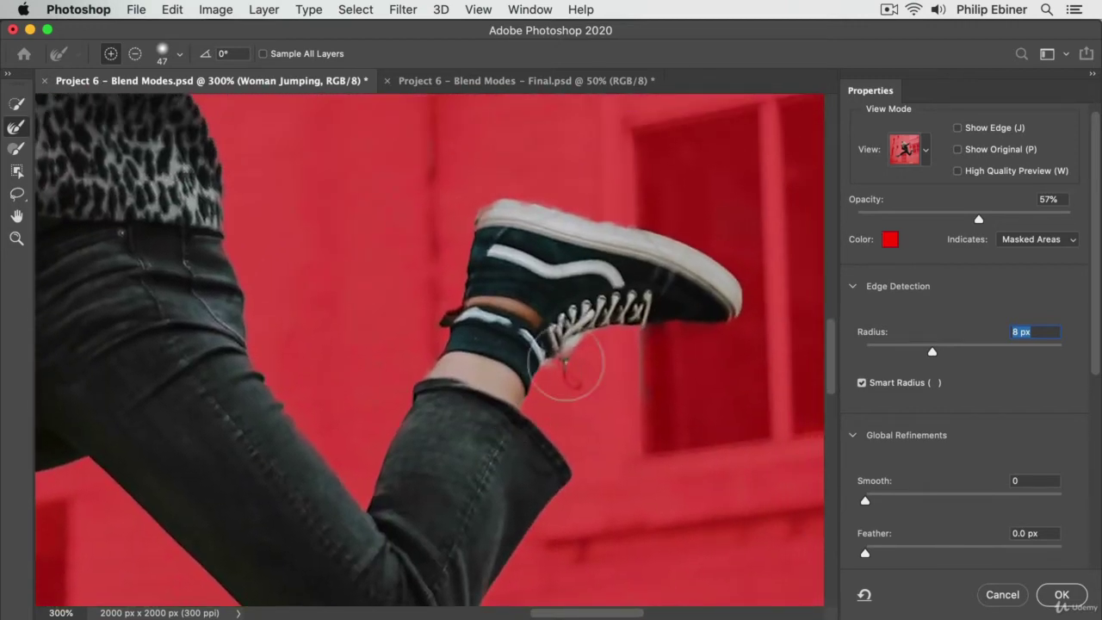
mouse_move(568, 376)
mouse_down()
mouse_move(601, 353)
mouse_move(570, 393)
mouse_up()
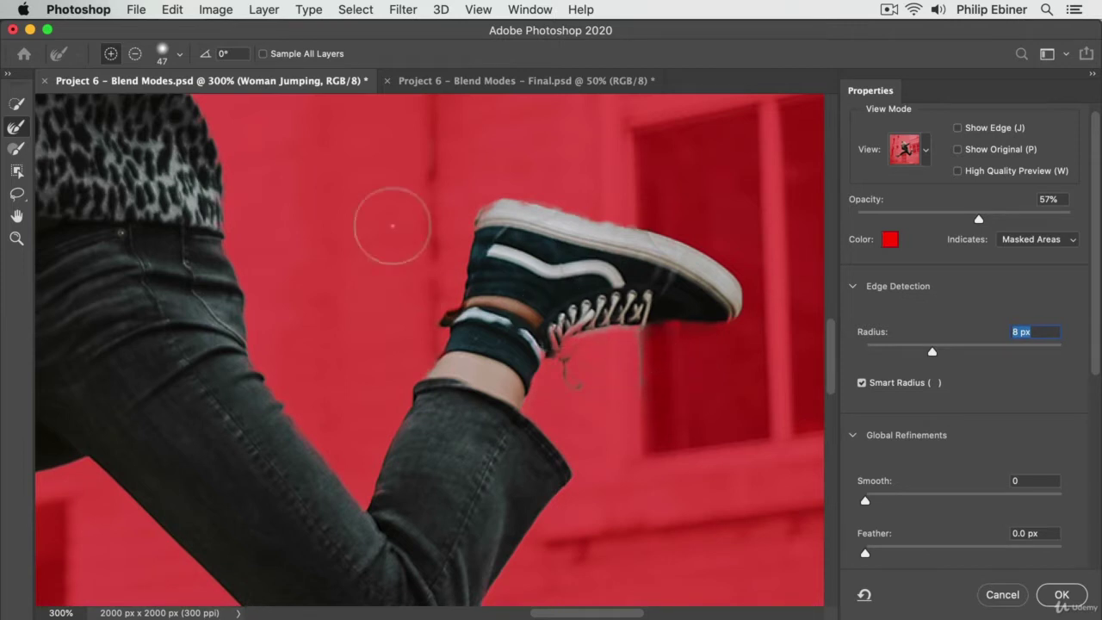
drag(555, 152, 595, 155)
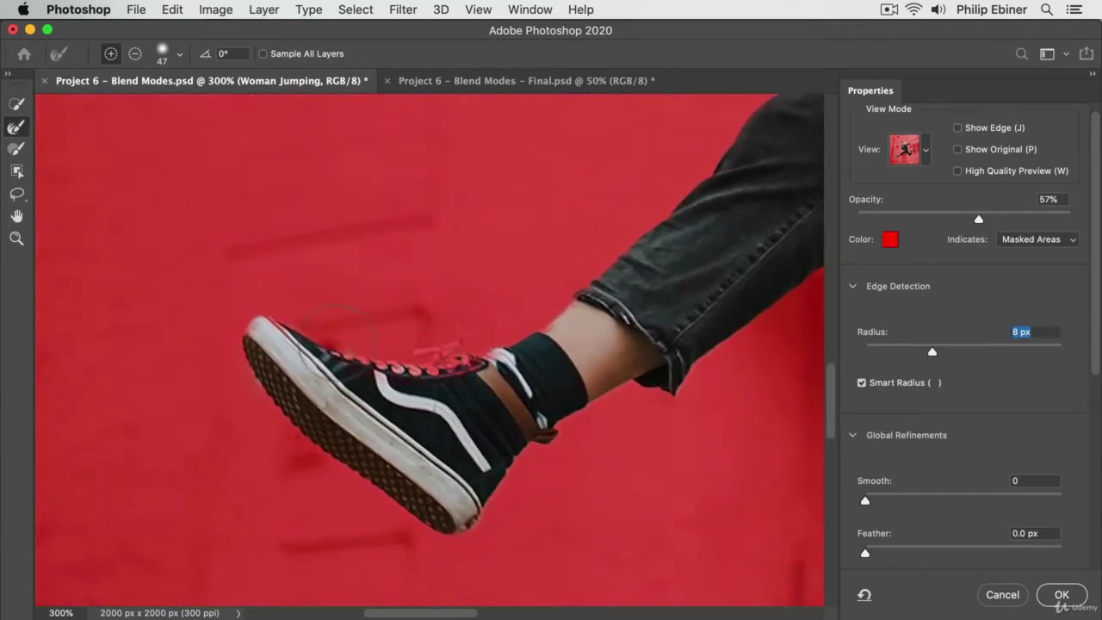
drag(335, 330, 429, 337)
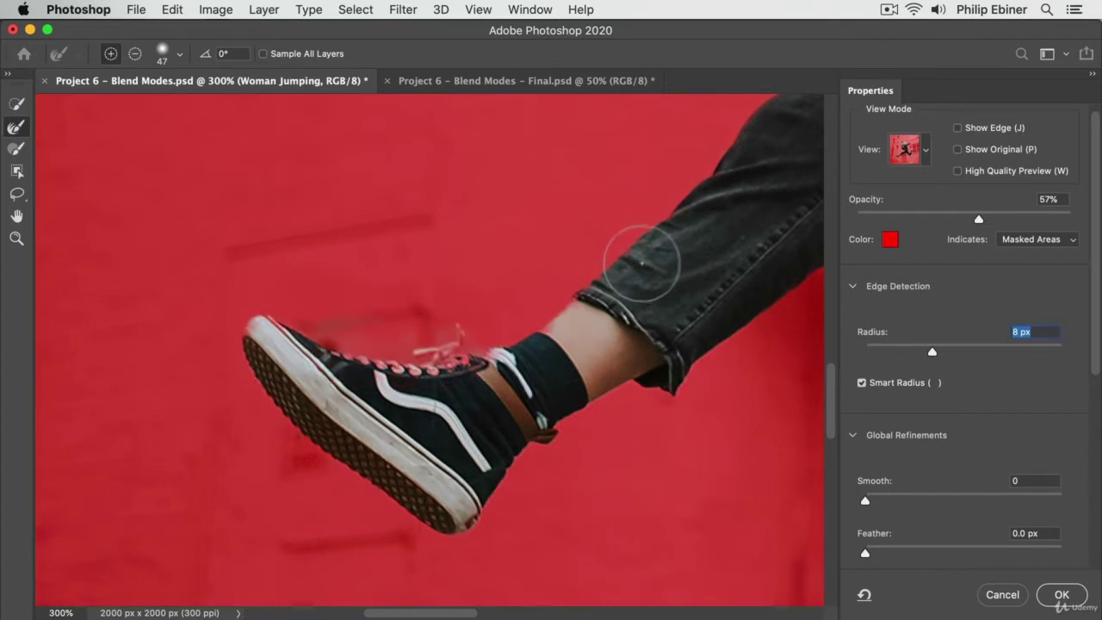
Step: Add the sneaker's tongue and laces to the selection and review the hair and fist
click(18, 104)
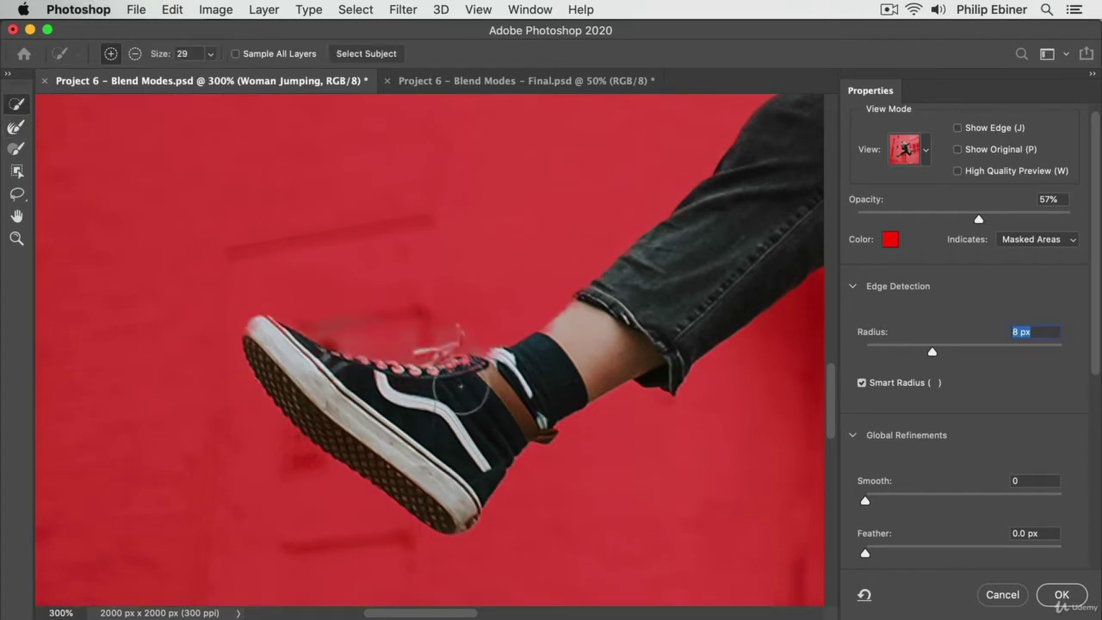
mouse_move(345, 370)
mouse_down()
mouse_move(309, 370)
mouse_move(366, 353)
mouse_up()
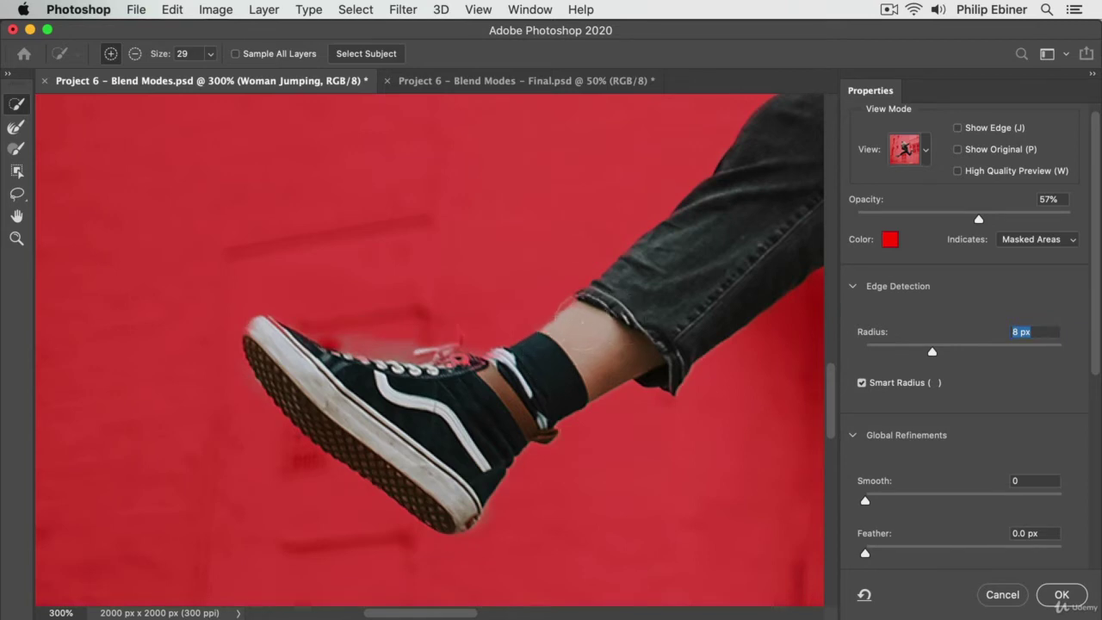
drag(714, 256, 511, 374)
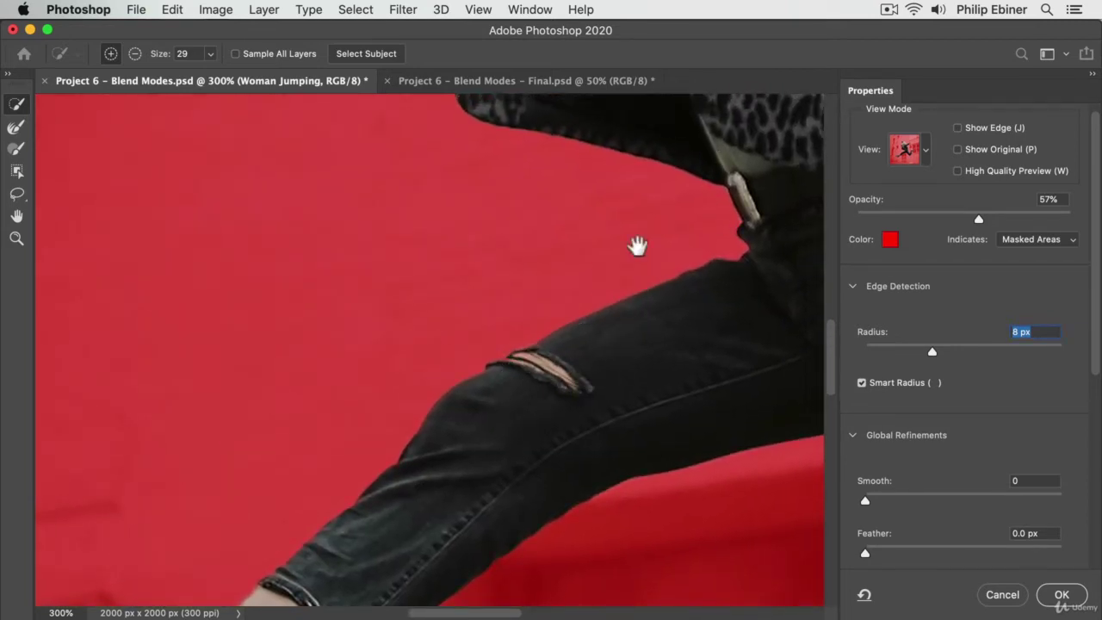
drag(634, 253, 524, 468)
mouse_move(516, 220)
mouse_down()
mouse_move(515, 344)
mouse_move(585, 531)
mouse_up()
drag(539, 258, 591, 516)
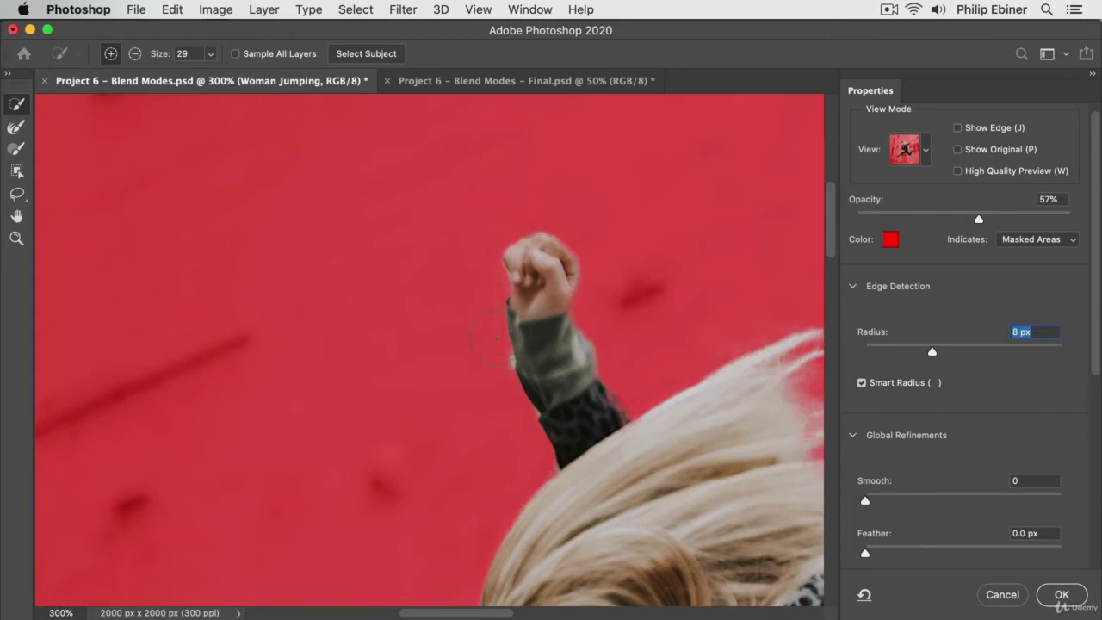
key(alt)
drag(651, 432, 443, 189)
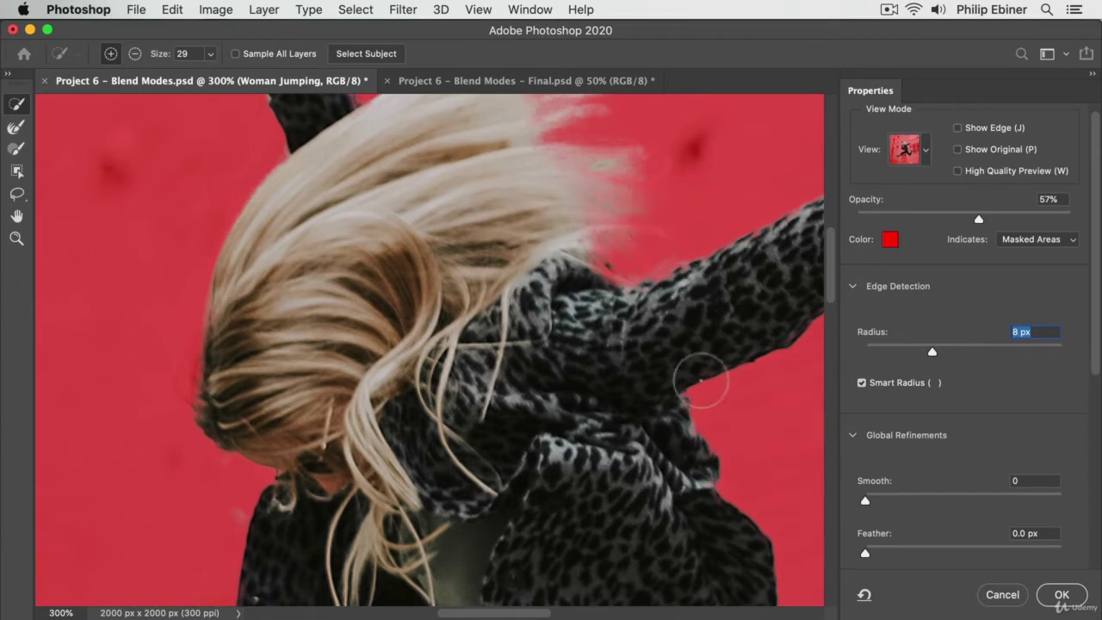
Step: Output the refined selection as a layer mask with 0.7 px feather on Woman Jumping
scroll(1089, 340, down, 5)
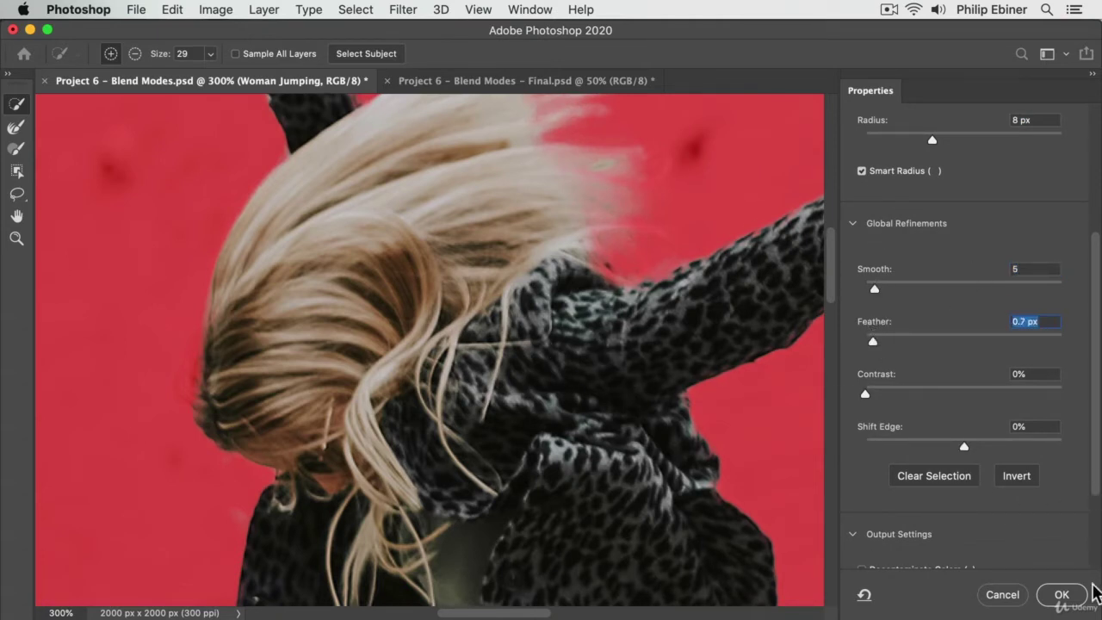
scroll(1096, 495, down, 3)
click(947, 517)
click(958, 518)
click(1062, 595)
Step: Zoom out to the full composition and hide the Grunge Texture layer
key(z)
alt+click(440, 264)
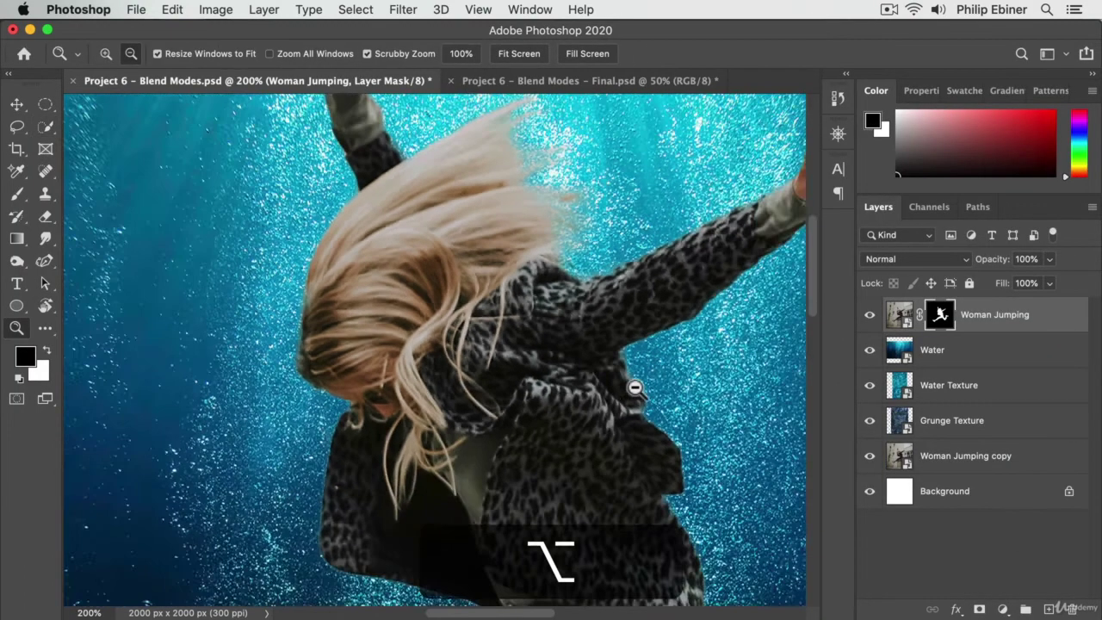
alt+click(632, 386)
alt+click(683, 388)
drag(625, 368, 517, 298)
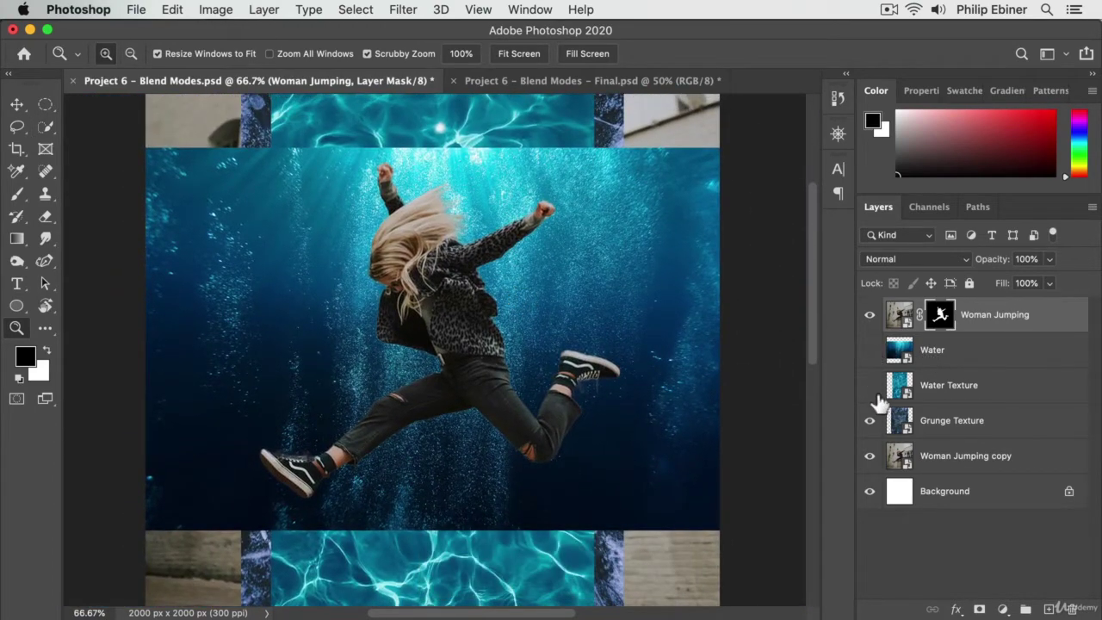
click(869, 421)
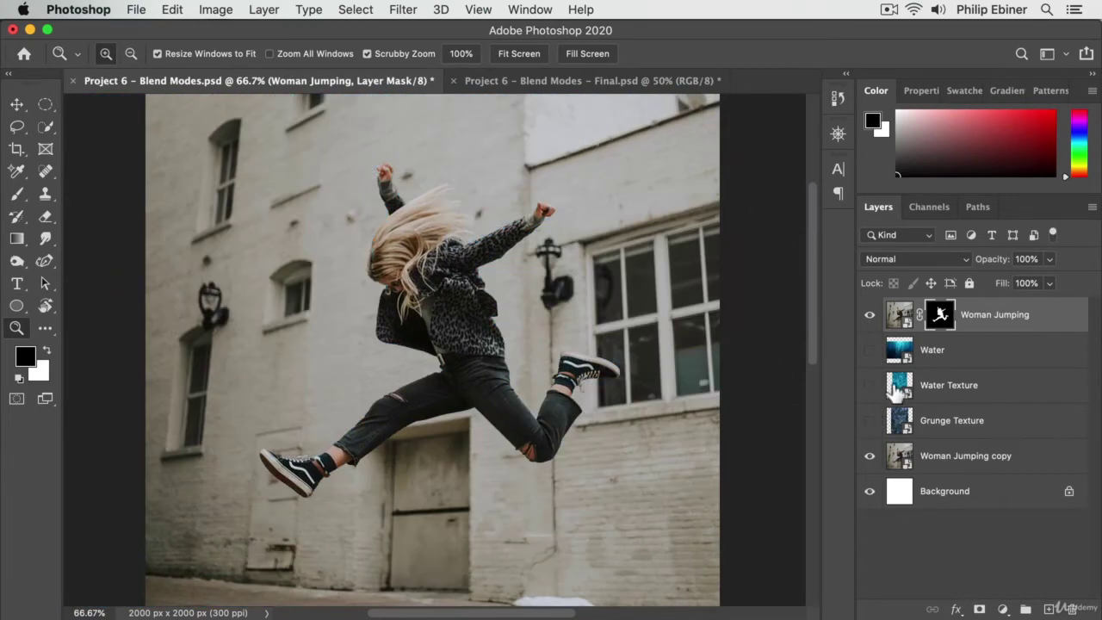
click(870, 315)
click(870, 316)
Step: Link Woman Jumping with Woman Jumping copy, test-move them together and undo the move
super+click(1019, 458)
click(934, 607)
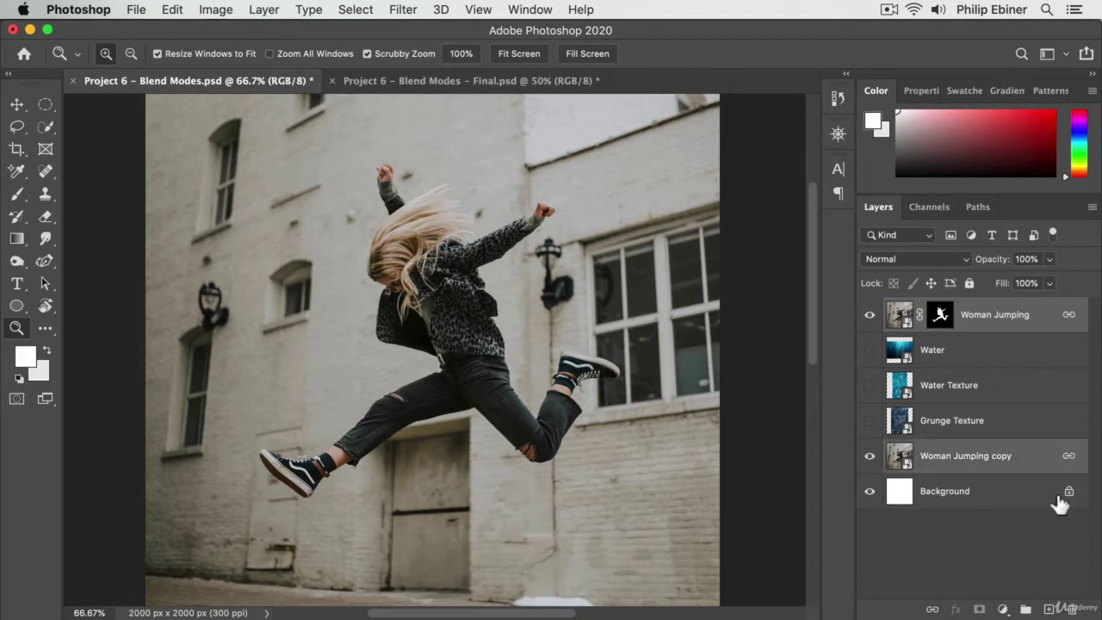
key(v)
drag(656, 277, 663, 318)
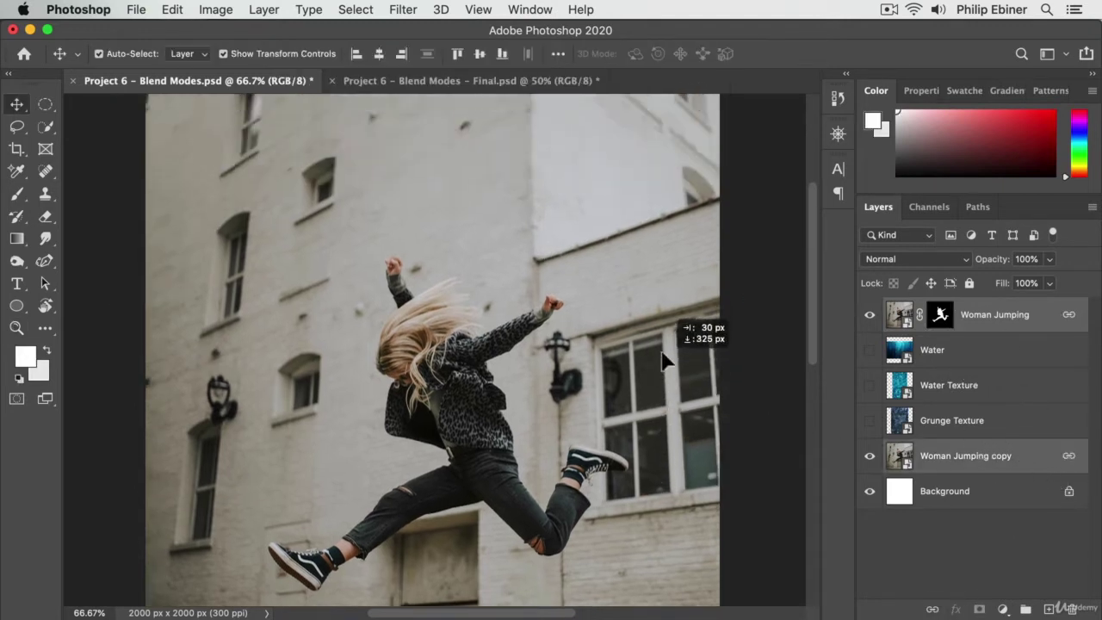
key(super+z)
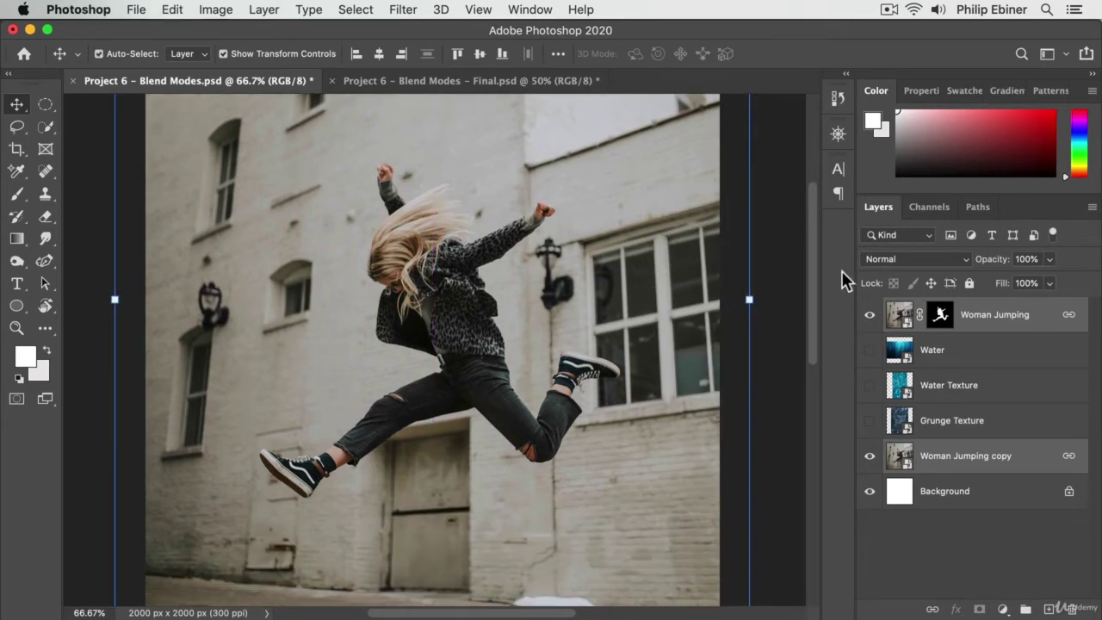
Step: Show Grunge Texture and scale it from the centre to cover the whole canvas
click(871, 422)
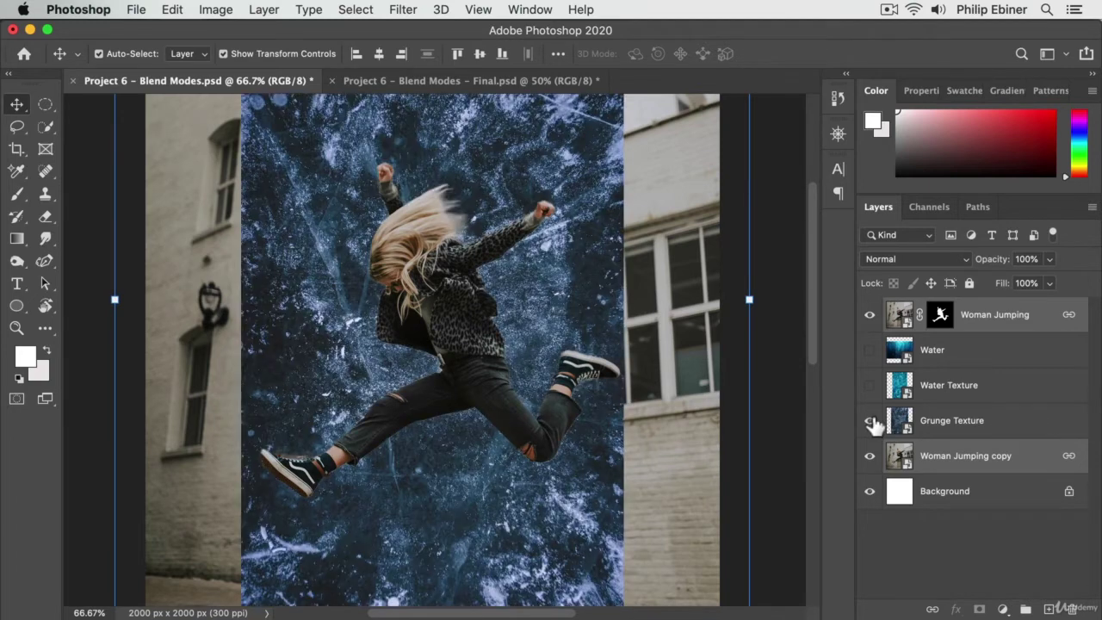
click(989, 432)
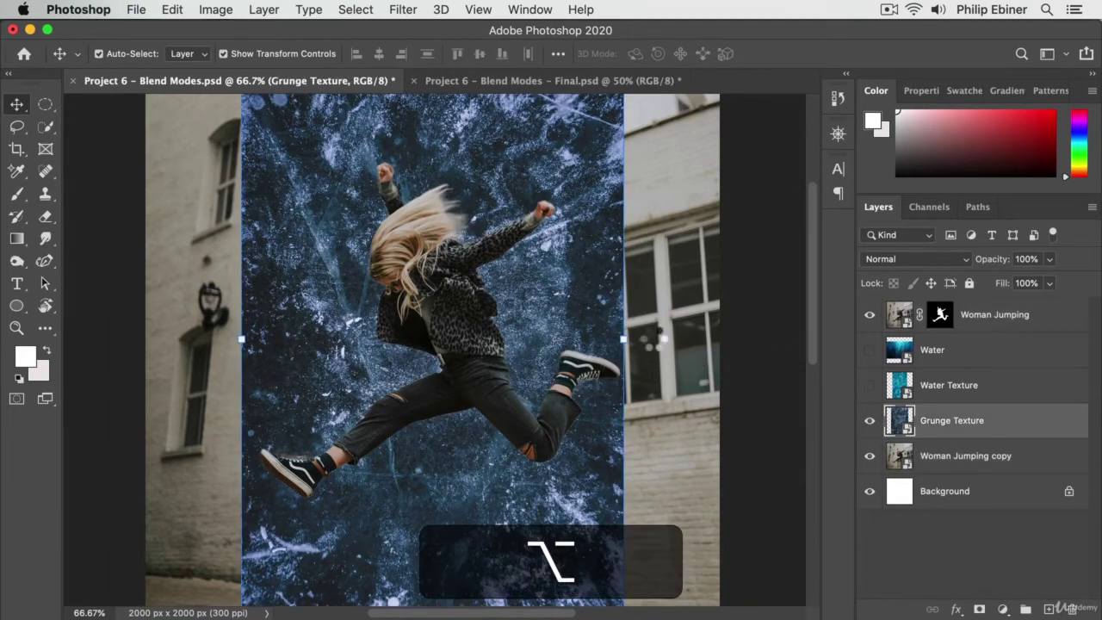
drag(623, 339, 736, 339)
key(alt+Return)
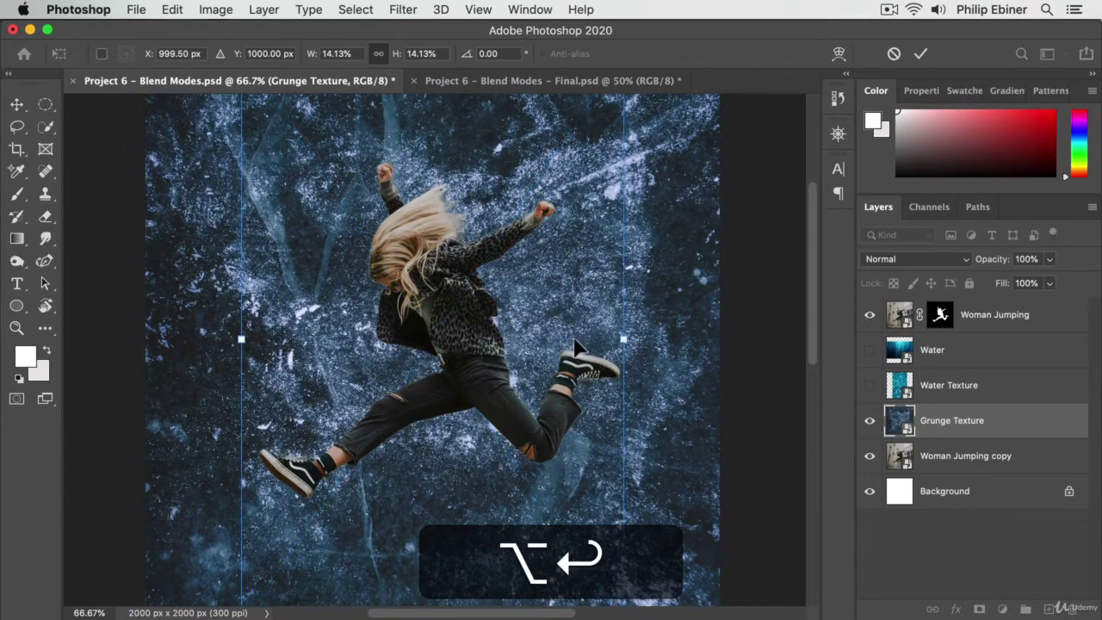
key(super+alt+space)
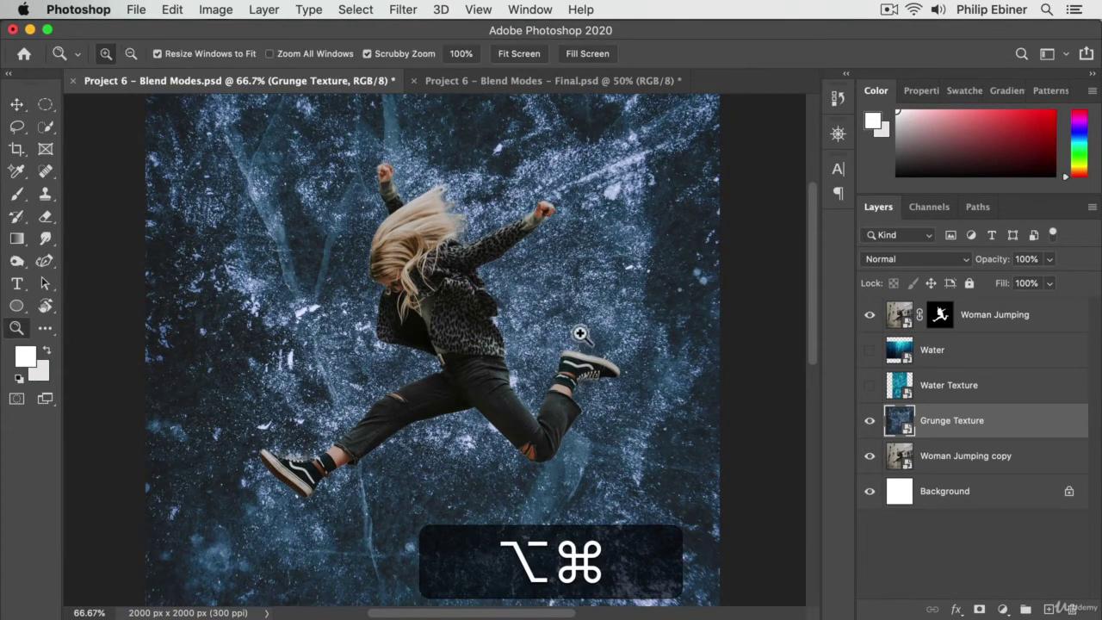
drag(580, 335, 558, 337)
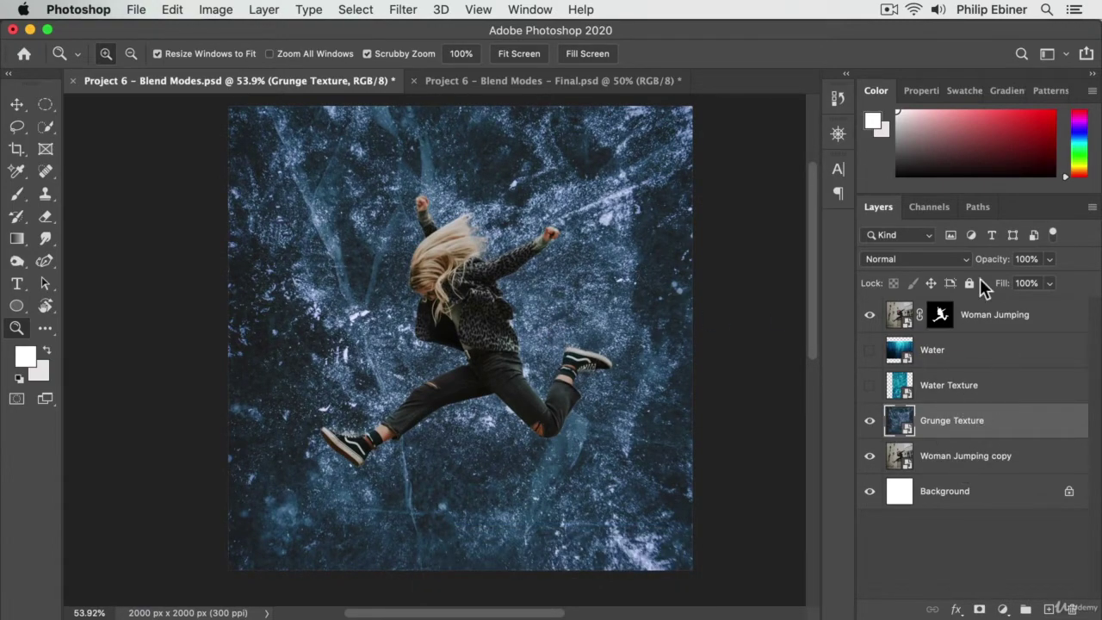
Step: Cycle through blend modes on the grunge texture and settle on Hard Light
key(shift+plus)
key(shift+plus)
key(shift+plus)
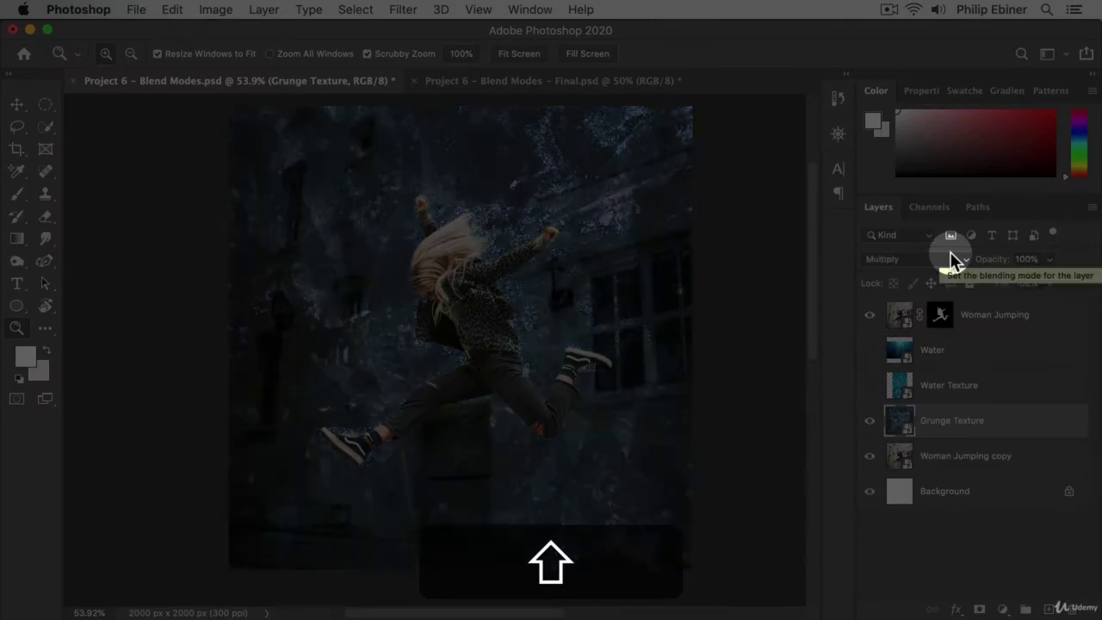
key(shift+plus)
key(shift+plus)
key(shift+plus)
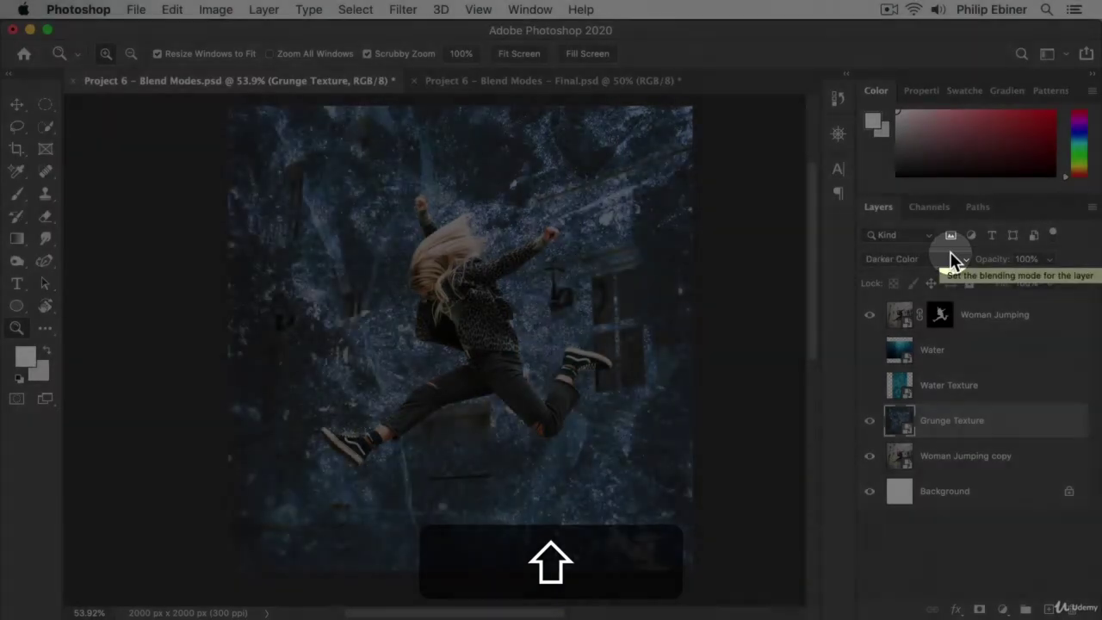
key(shift+plus)
key(shift+plus)
key(shift+plus)
key(shift+plus)
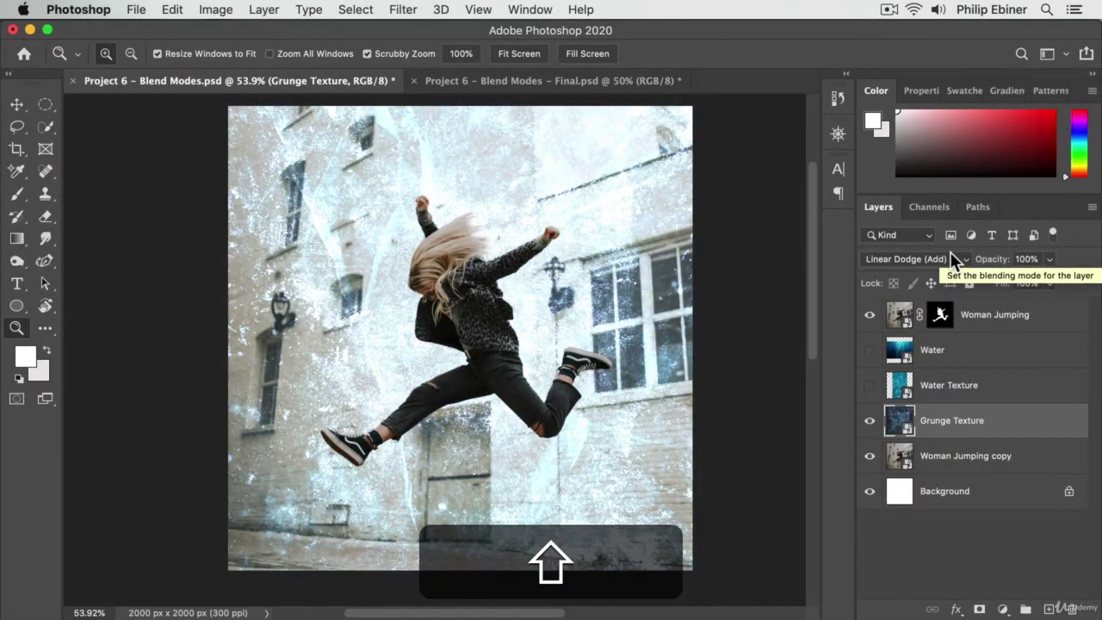
key(shift+plus)
key(shift+plus)
key(shift+plus)
key(shift+plus)
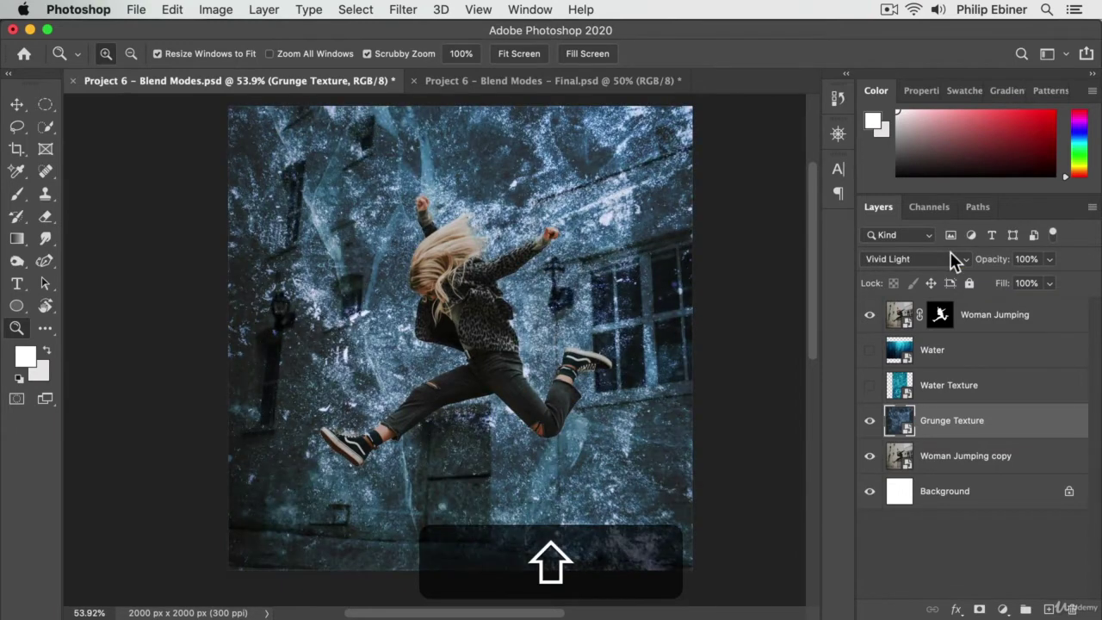
key(shift+plus)
key(shift+minus)
Step: Check the texture settings in Final.psd, then set Grunge Texture opacity to 75%
click(605, 83)
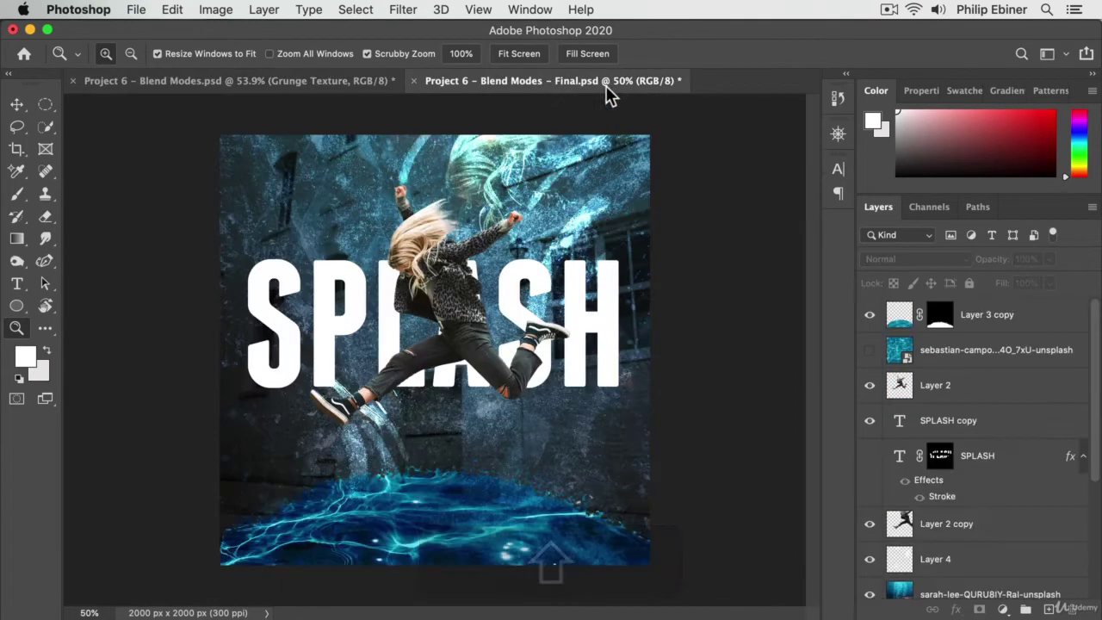
scroll(985, 498, down, 5)
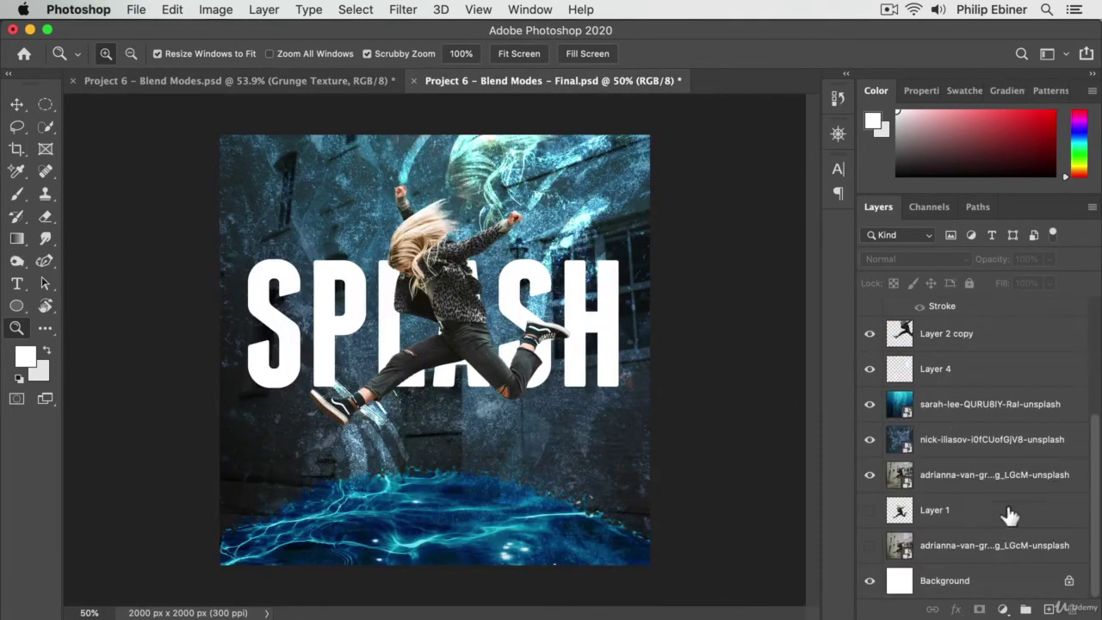
click(968, 444)
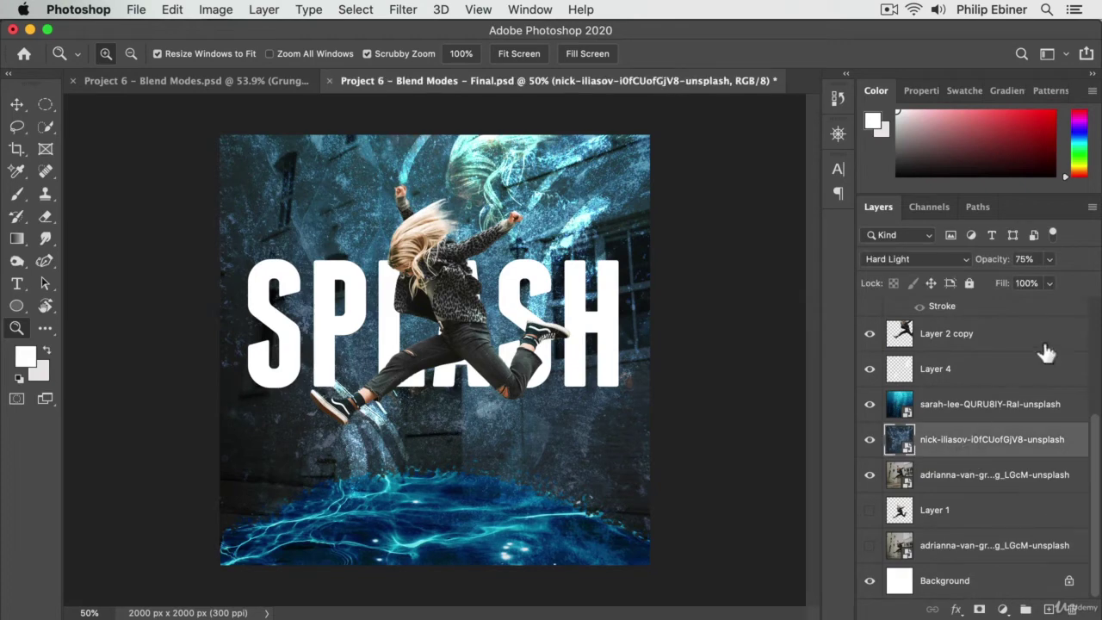
click(222, 84)
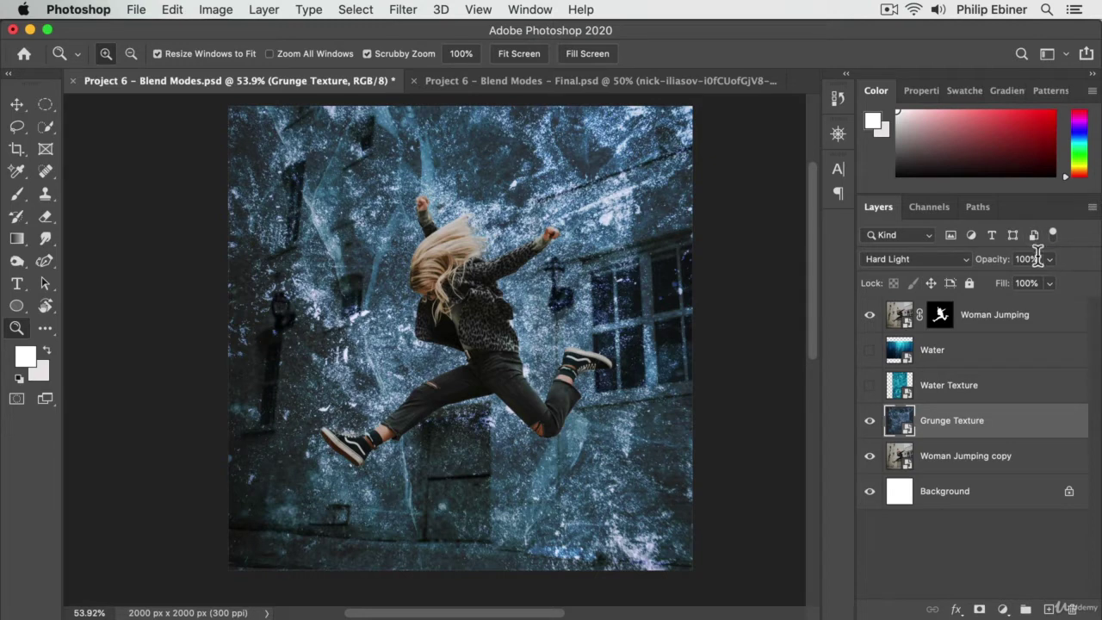
click(1033, 258)
text(75)
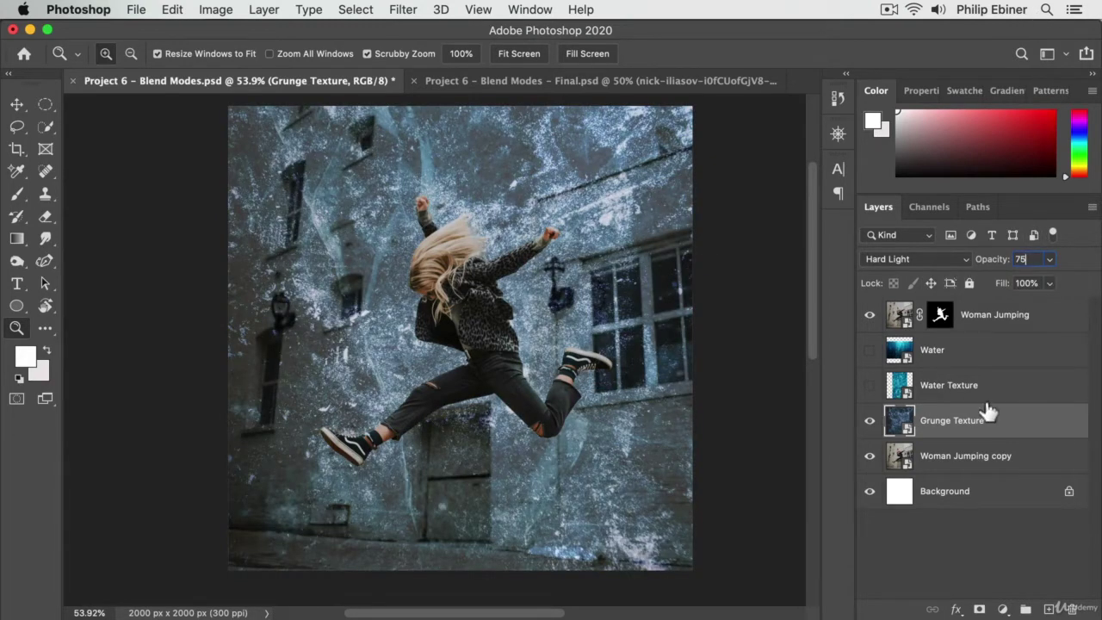
click(1018, 396)
Step: Show the Water Texture layer and scale it to fill the canvas
click(870, 386)
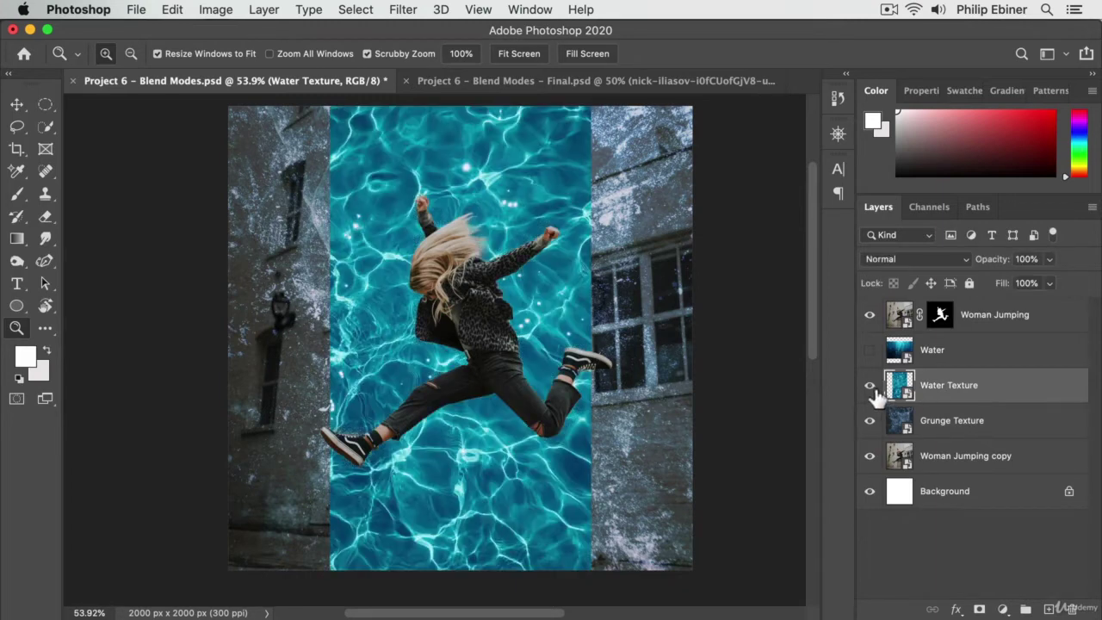
key(v)
drag(590, 337, 705, 342)
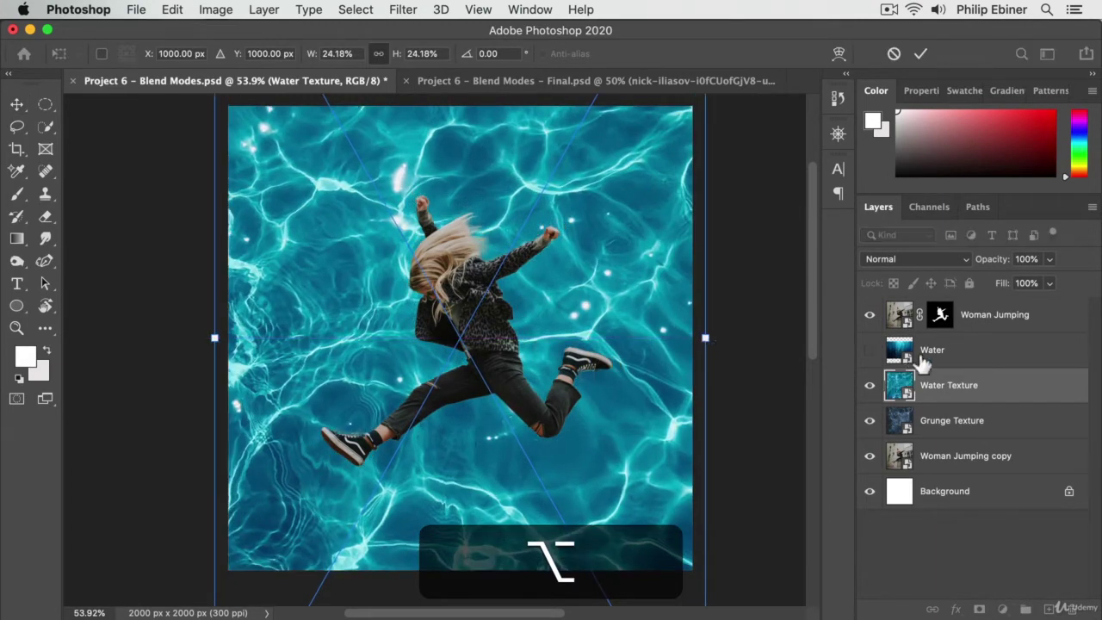
key(alt+Return)
Step: Blend the Water Texture with Multiply at 50% opacity
key(shift+plus)
key(shift+plus)
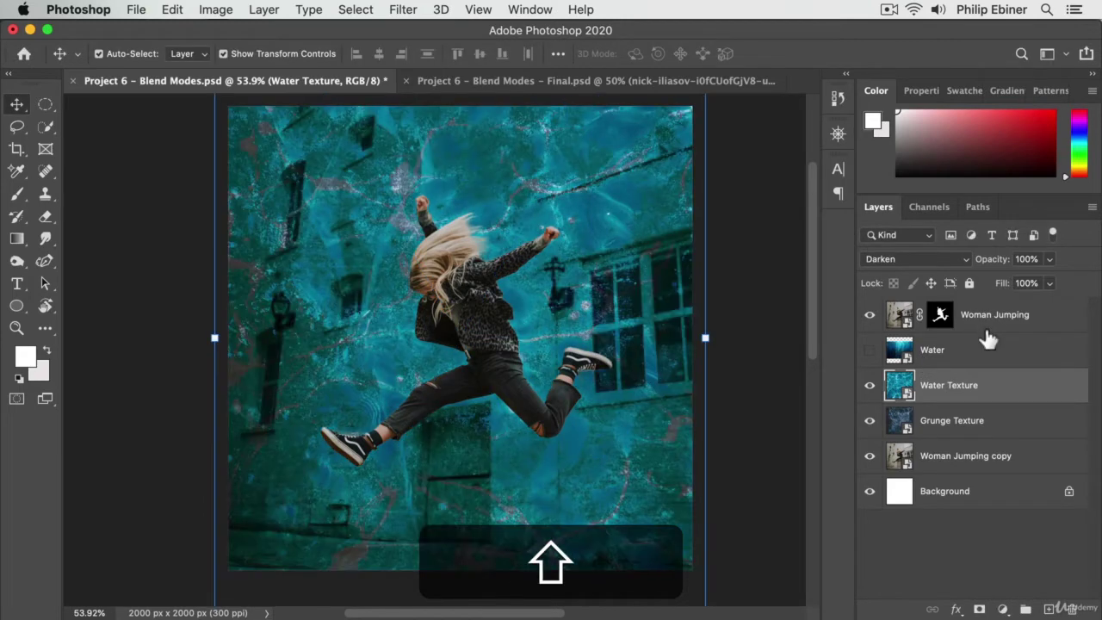
key(shift+plus)
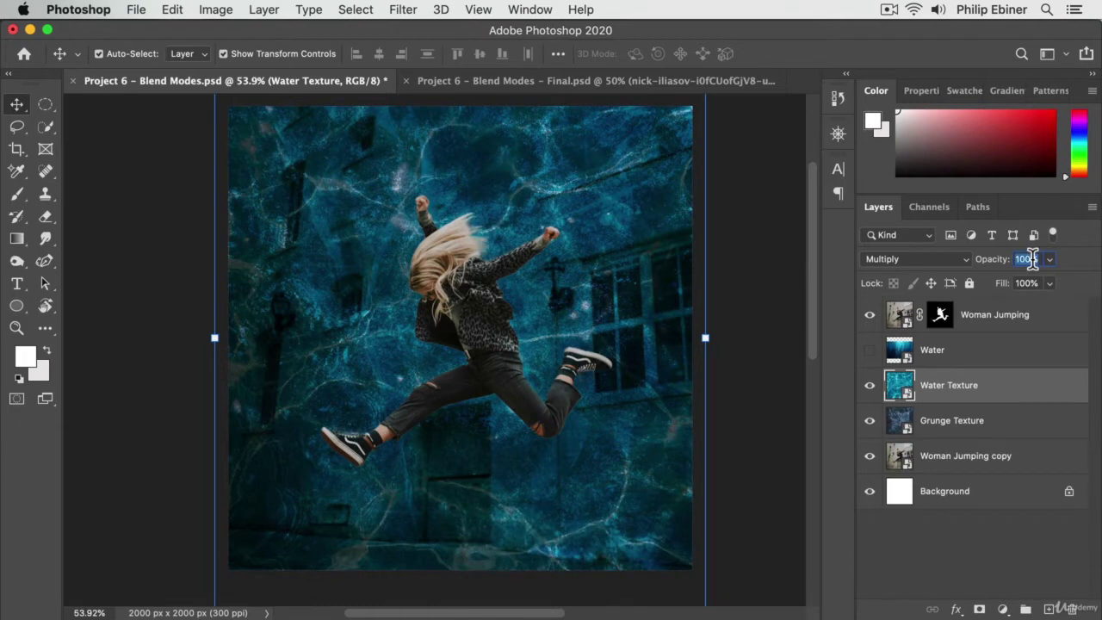
text(50)
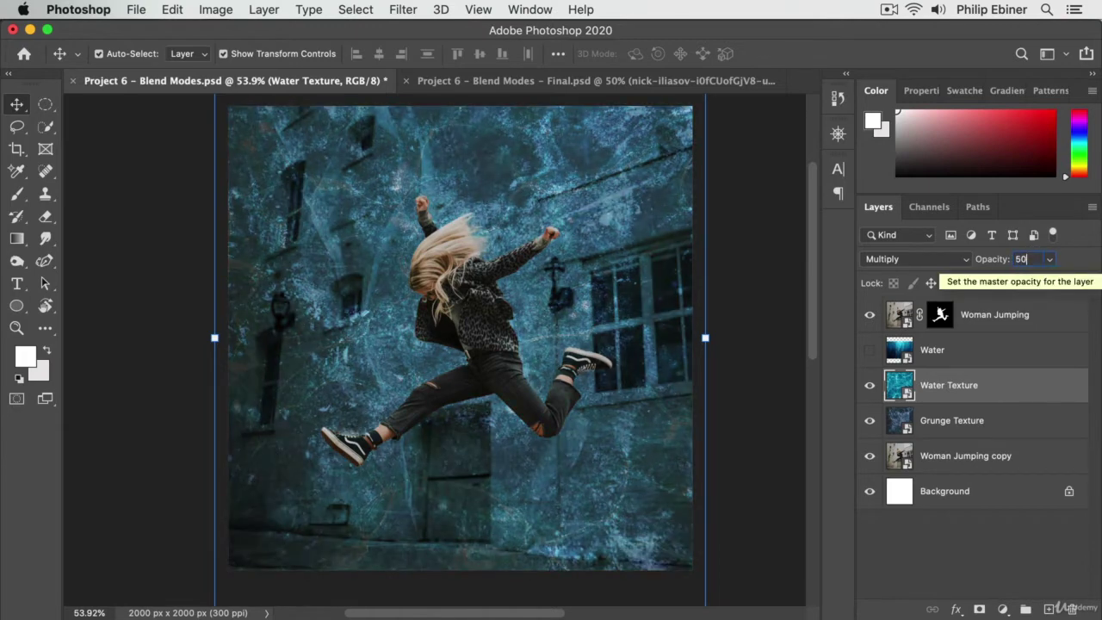
click(772, 258)
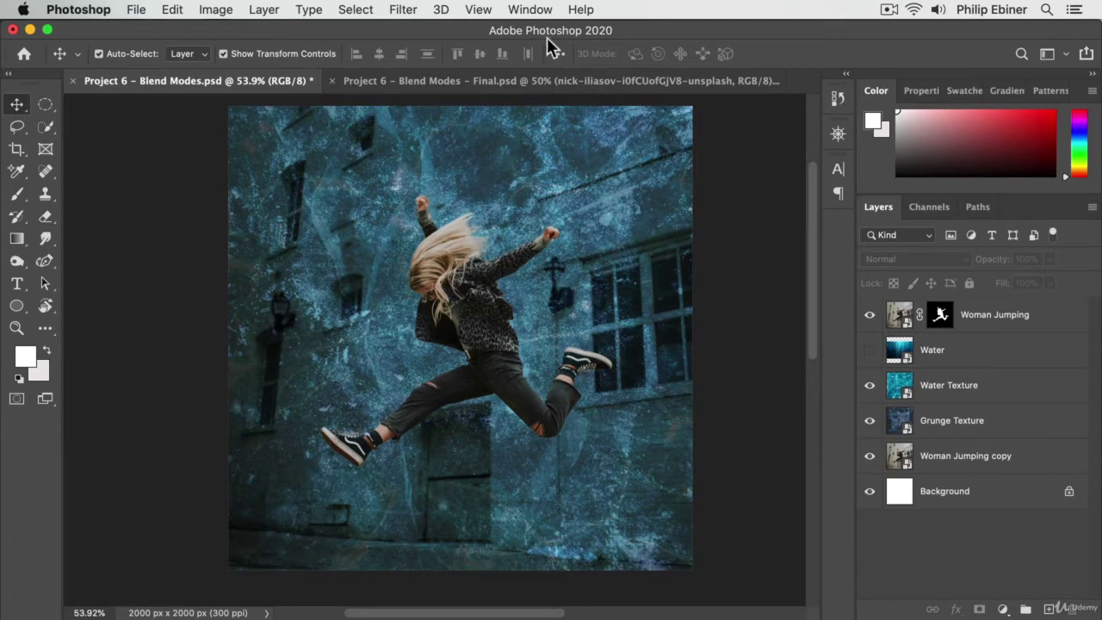
Step: Check the Final.psd reference, then duplicate the Woman Jumping layer
click(642, 82)
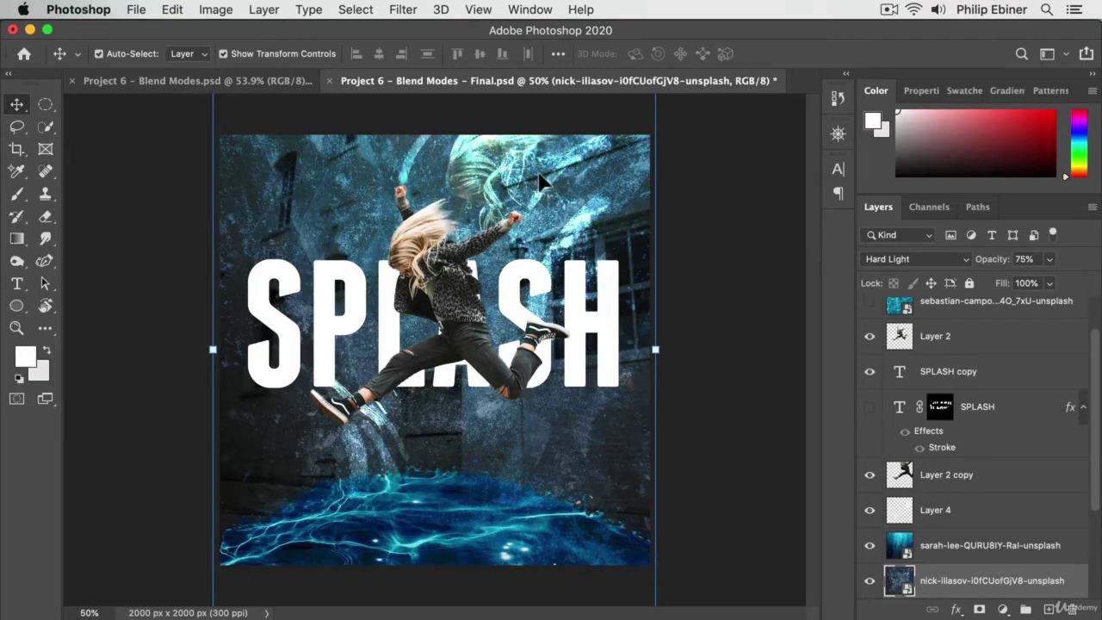
click(188, 73)
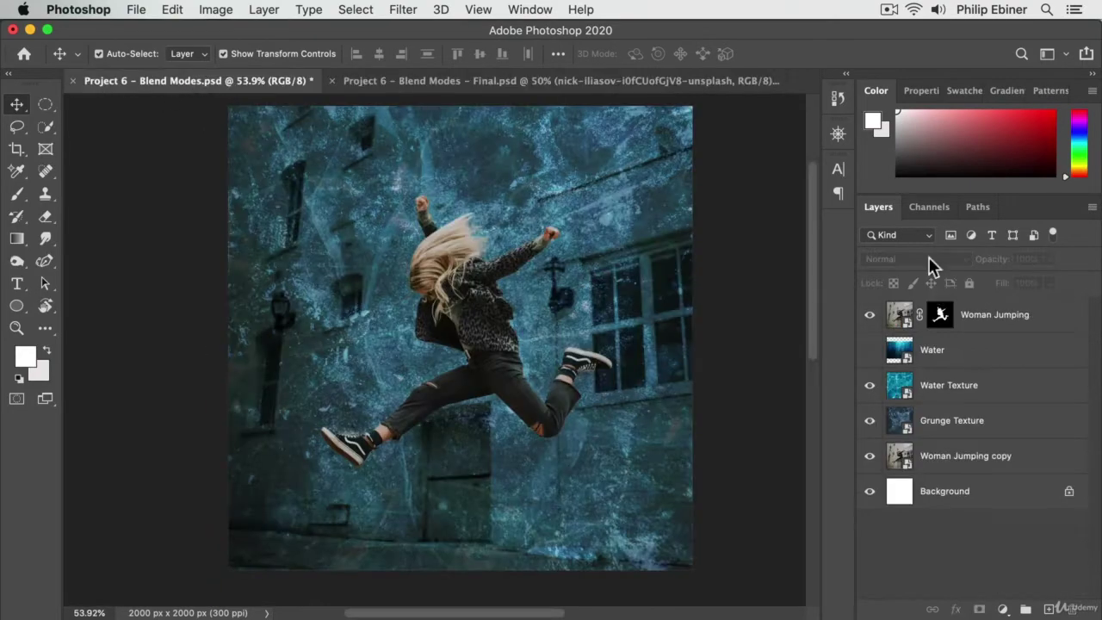
click(999, 323)
key(super+j)
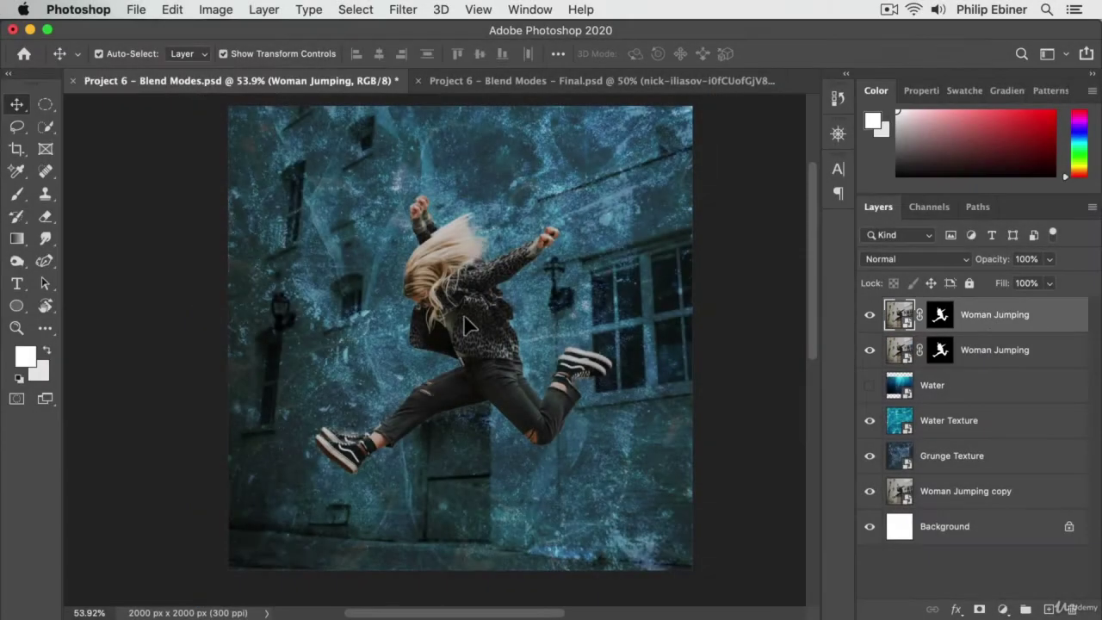
Step: Try offsetting the duplicate woman and placing her behind the original, then undo both
drag(483, 326, 516, 292)
key(alt)
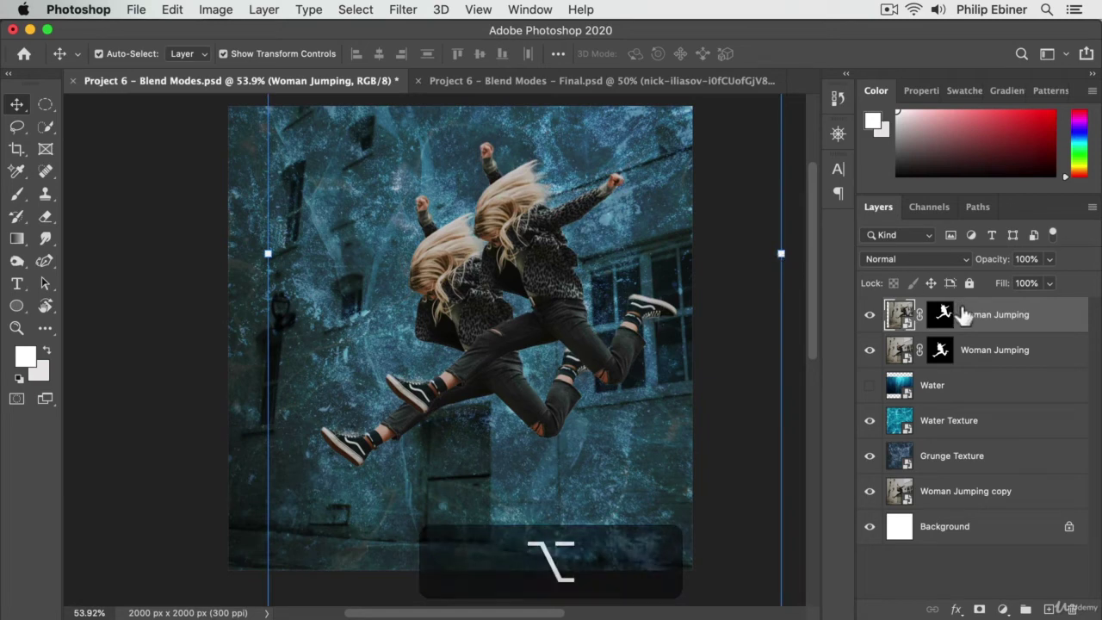
drag(929, 310, 983, 370)
key(alt)
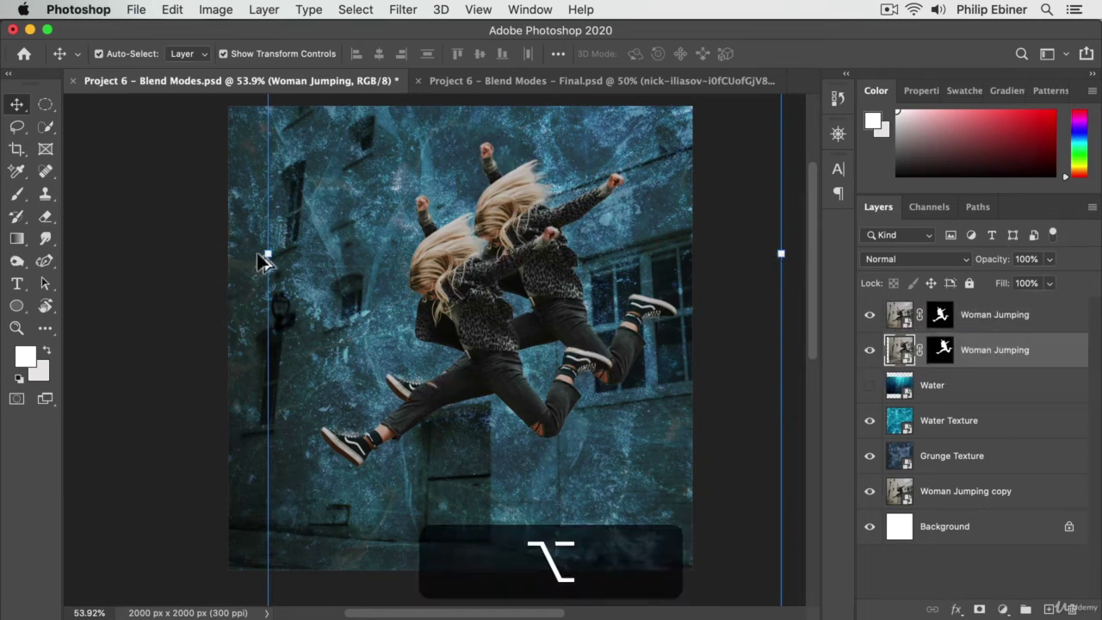
key(alt+super+z)
key(alt+super+z)
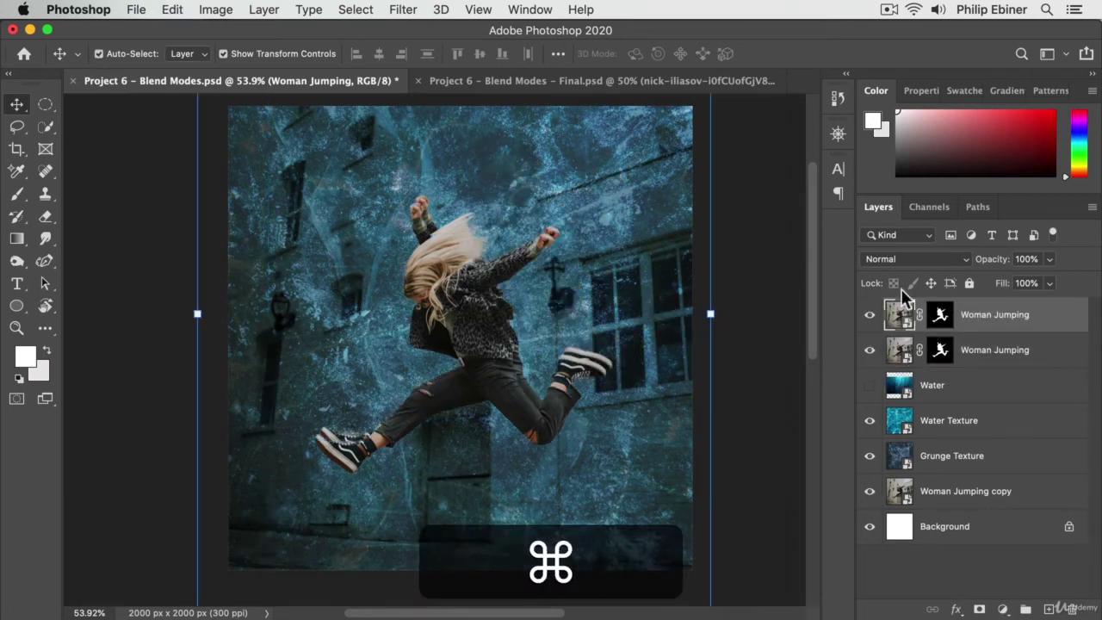
Step: Fully lock the Water Texture and Grunge Texture layers
click(1042, 356)
key(super+z)
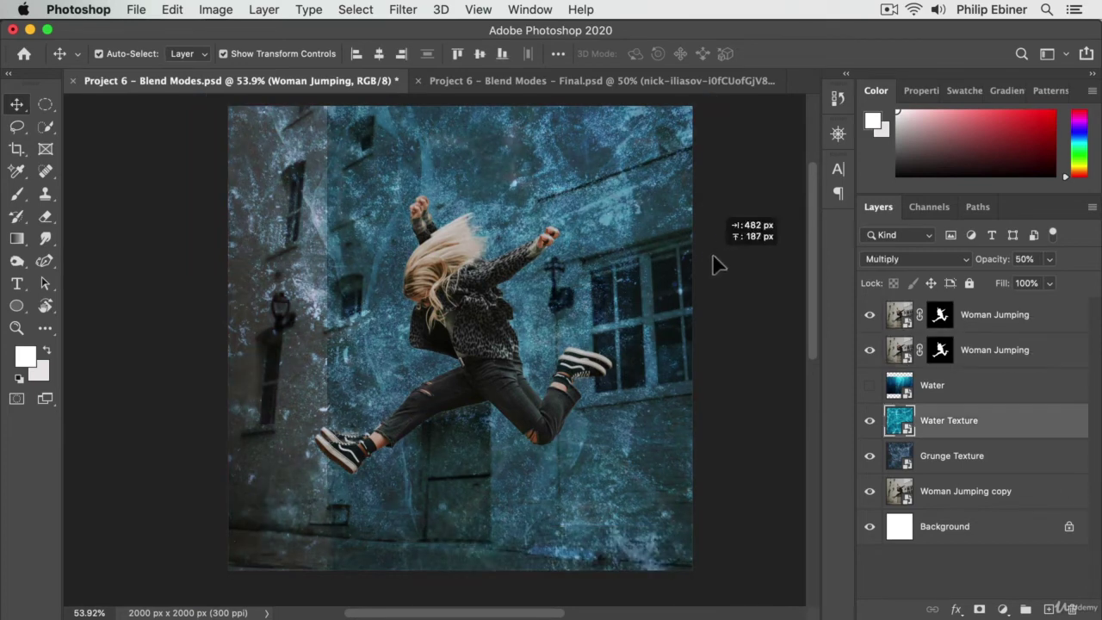
key(super+z)
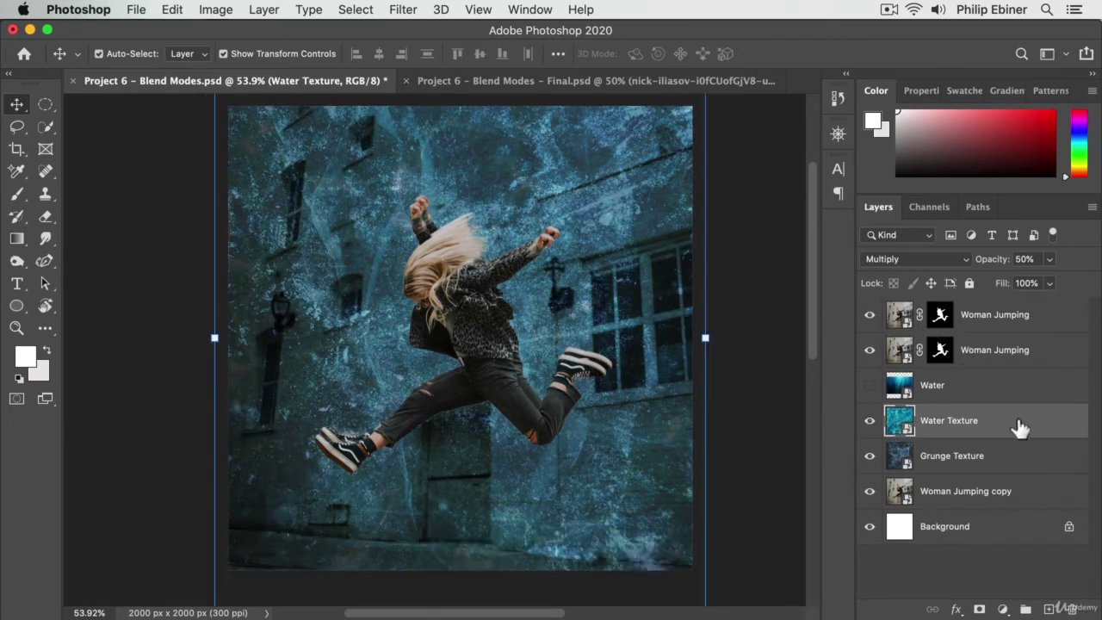
click(968, 283)
click(1019, 464)
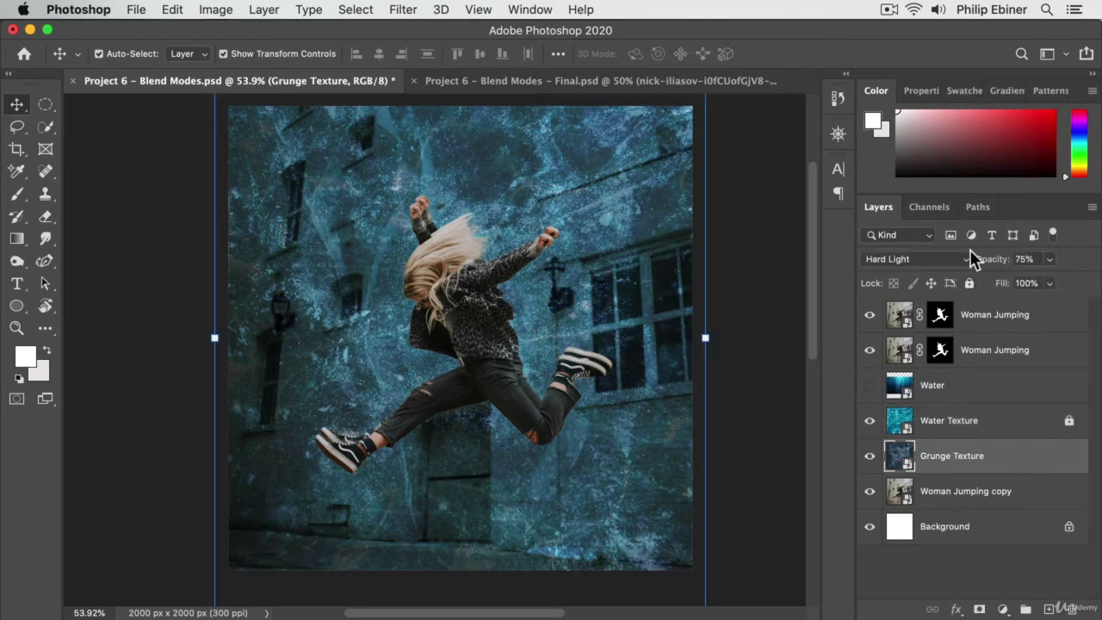
click(969, 283)
Step: Nudge the lower Woman Jumping layer right, then undo to restore her position
click(1038, 360)
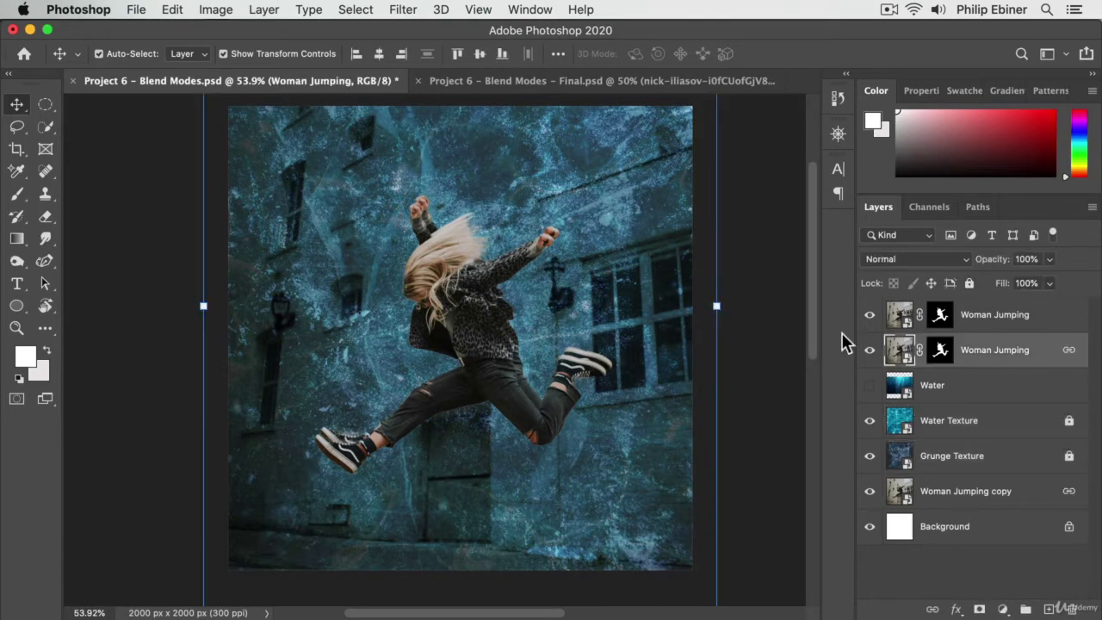
key(shift+Right)
key(shift+Right)
key(shift+Right)
key(shift+Right)
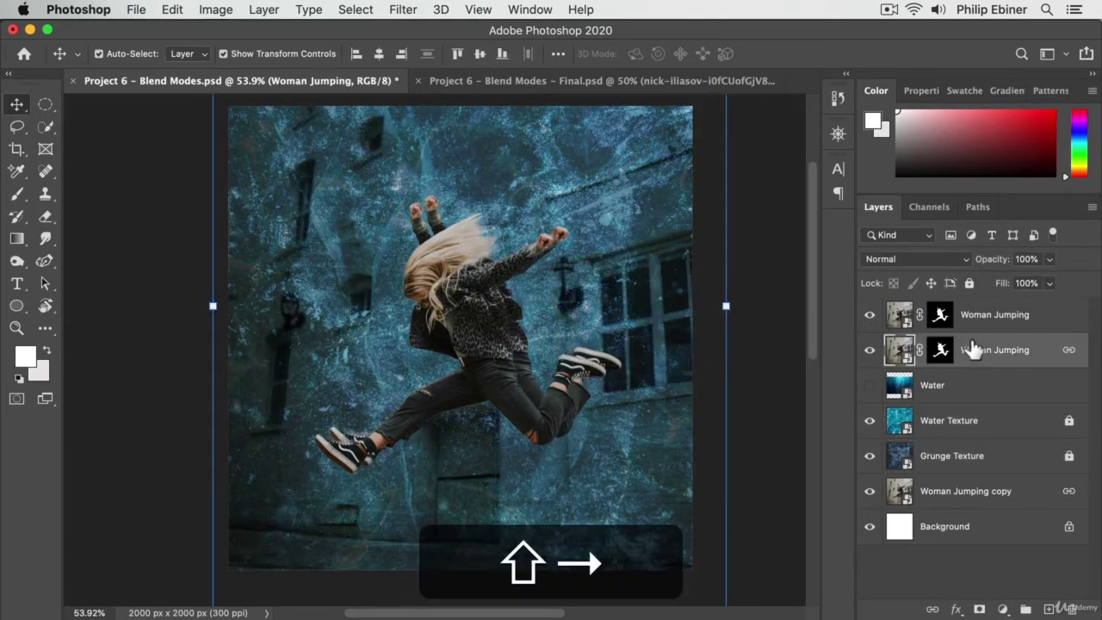
key(shift+Right)
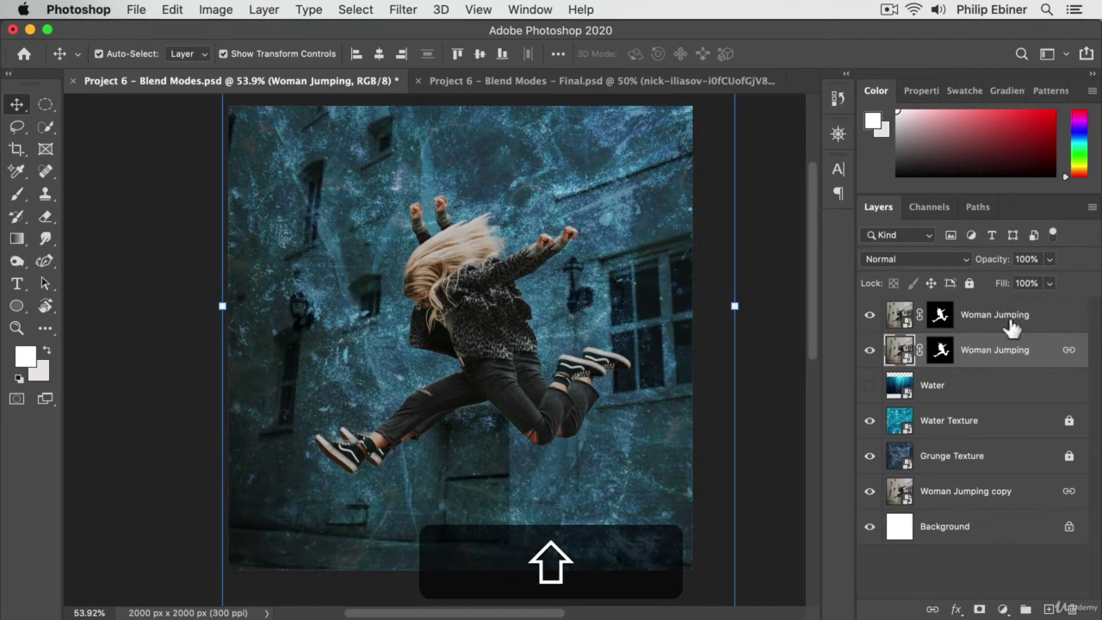
key(super+z)
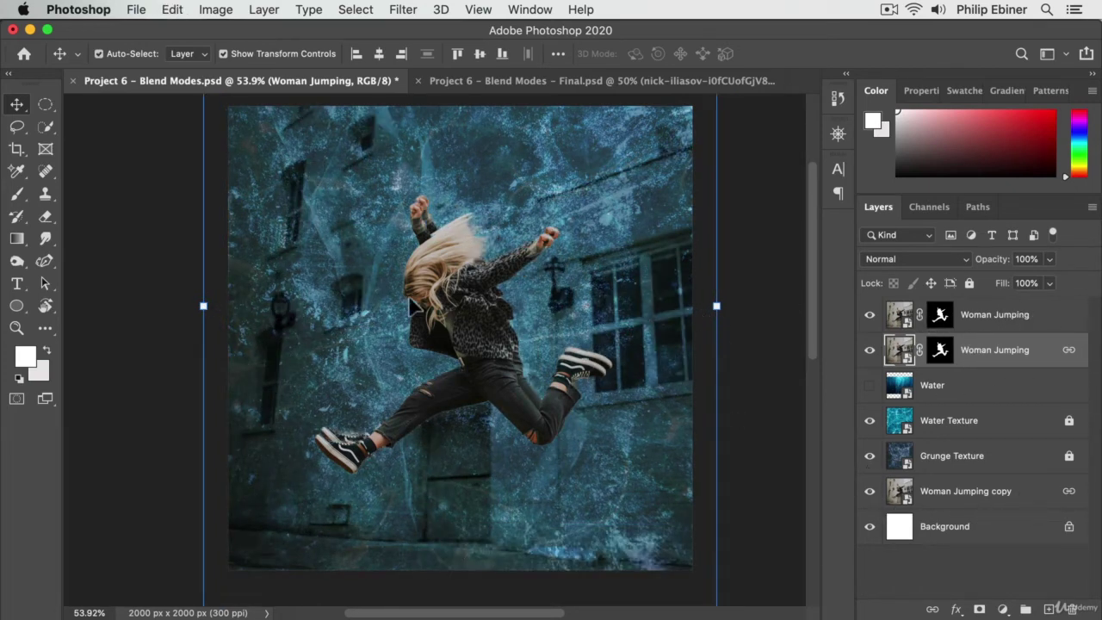
Step: Move the duplicate woman up-right, enlarge her to 143.43%, and place her below Water
click(437, 286)
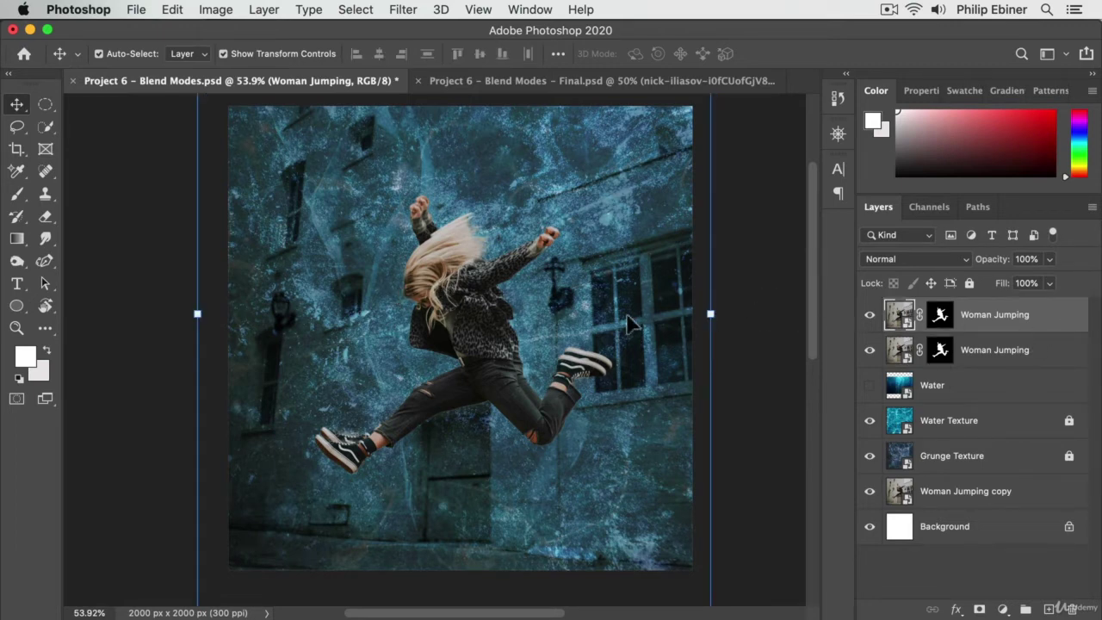
drag(504, 340, 595, 241)
drag(291, 217, 180, 218)
drag(555, 241, 603, 226)
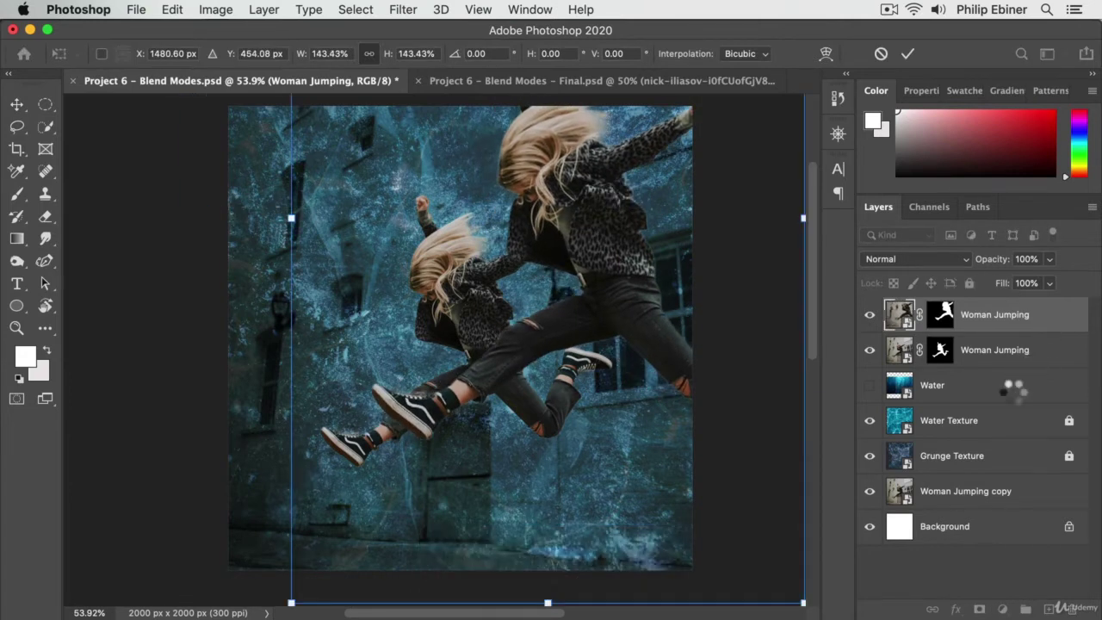
key(Return)
key(ctrl+bracketleft)
key(ctrl+bracketleft)
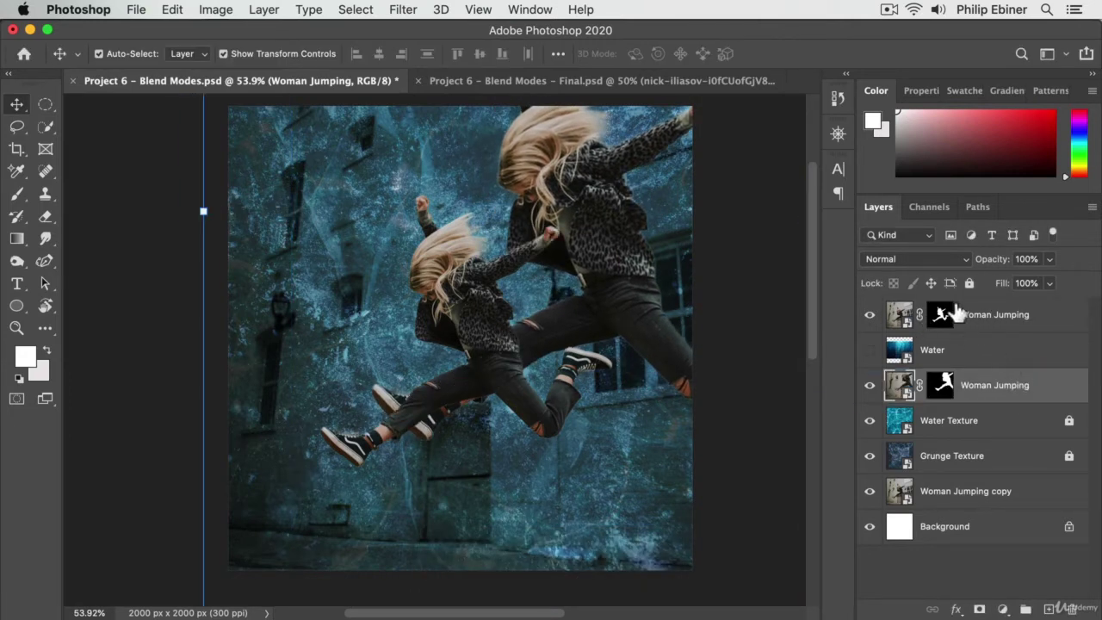
Step: Try Screen, Overlay, Linear Dodge and Color Burn, settling the duplicate woman on Lighten
key(shift+plus)
key(shift+plus)
key(shift+plus)
key(shift+plus)
key(shift+plus)
key(shift+plus)
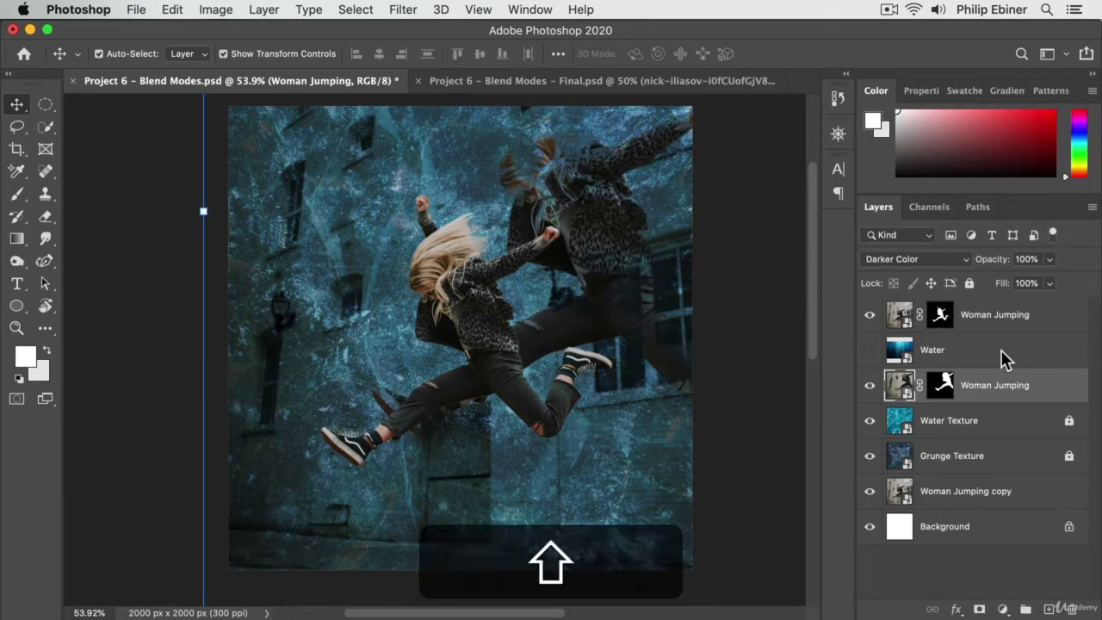
key(shift+plus)
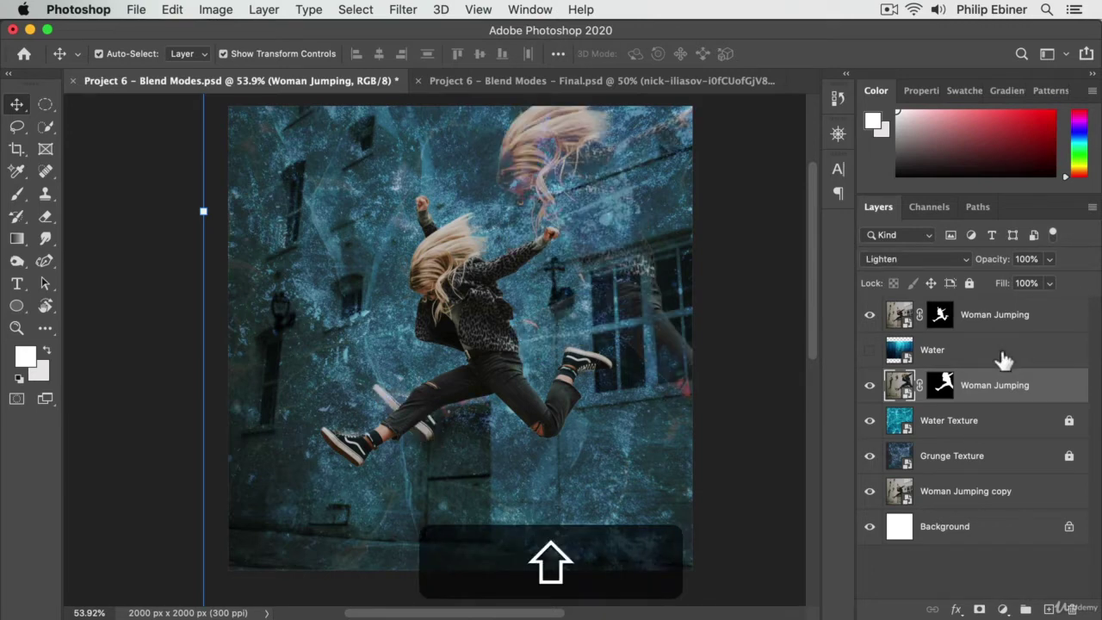
key(shift+plus)
key(shift+plus)
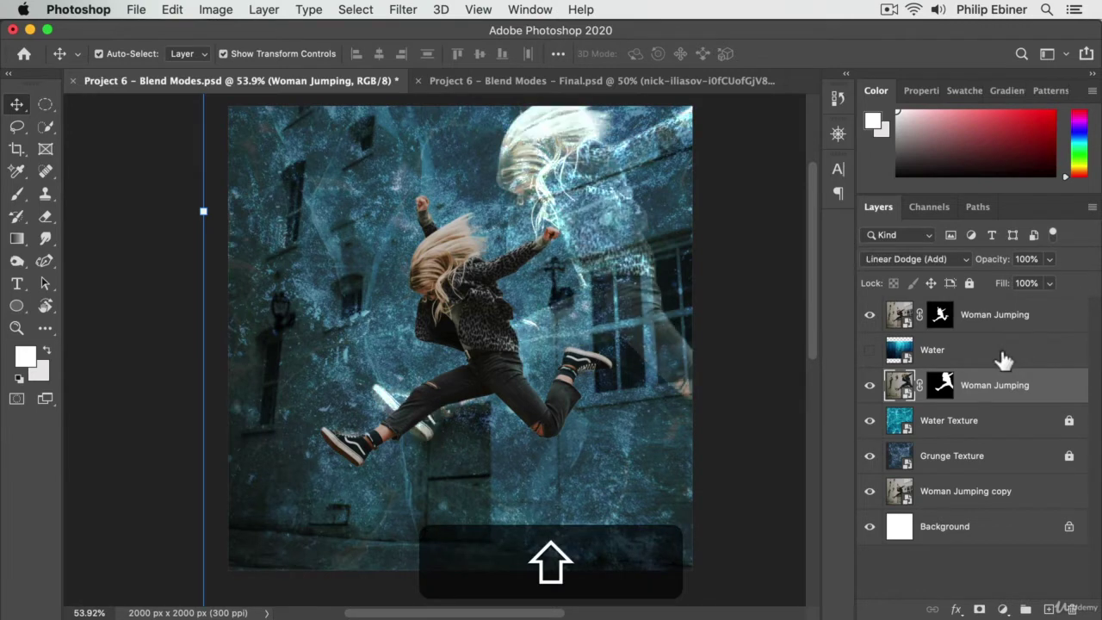
key(shift+minus)
key(shift+plus)
key(shift+plus)
key(shift+plus)
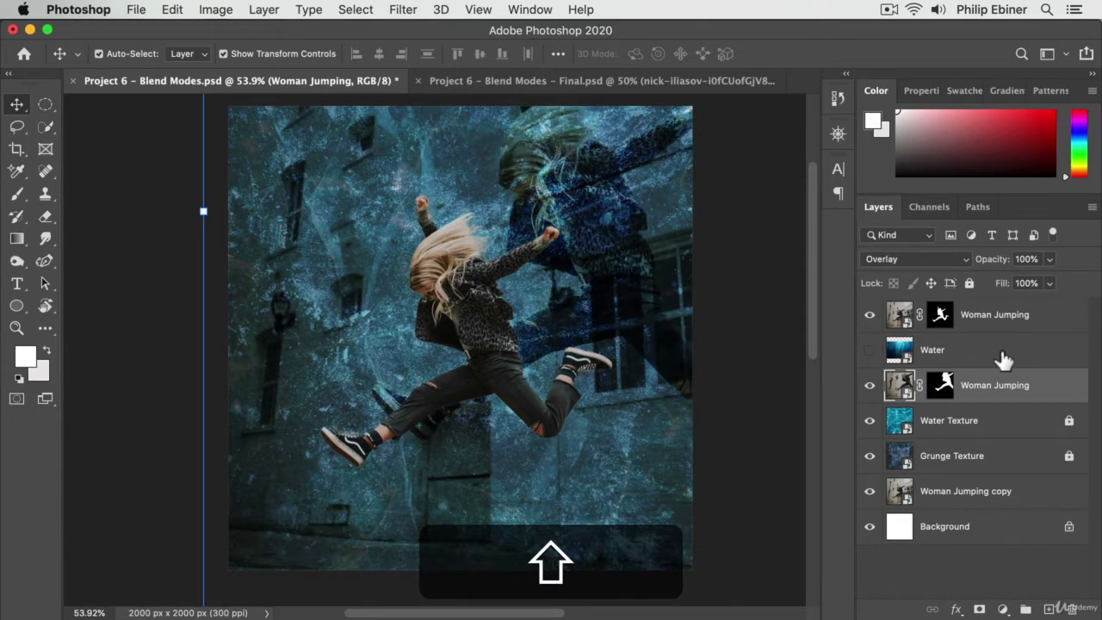
key(shift+minus)
key(shift+minus)
key(shift+minus)
key(shift+minus)
key(shift+minus)
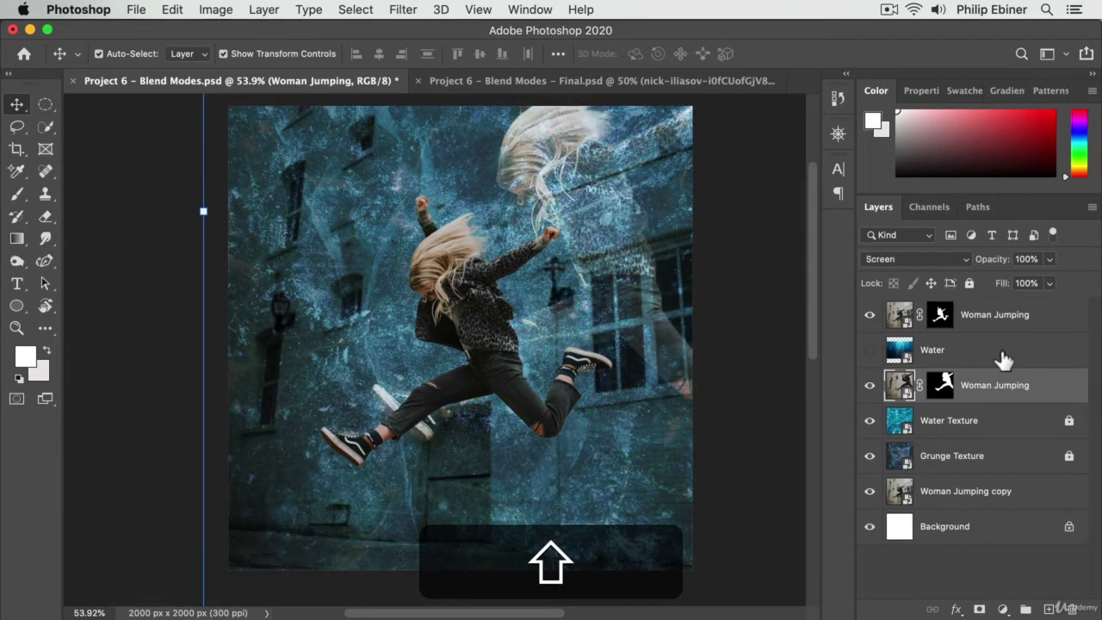
key(shift+minus)
key(shift+minus)
key(shift+minus)
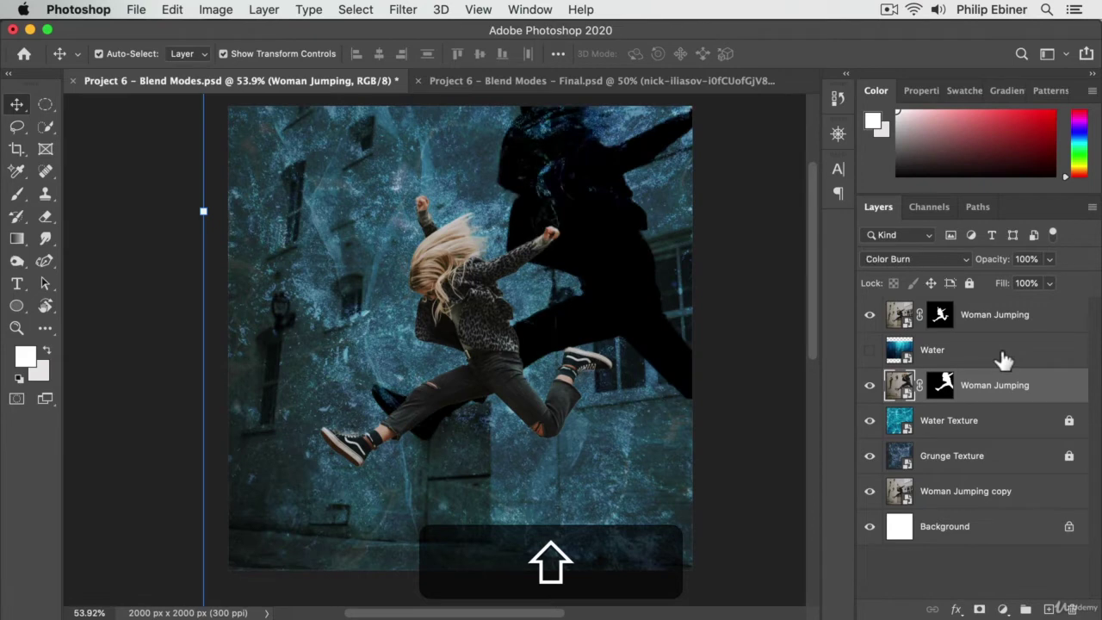
key(shift+plus)
key(shift+plus)
key(shift+plus)
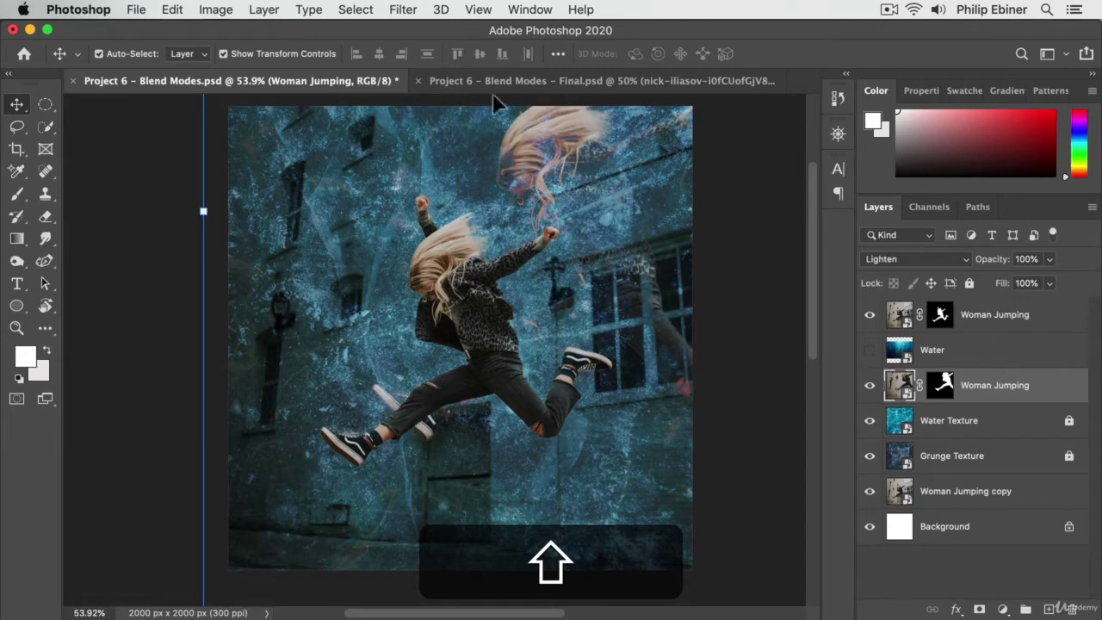
Step: Check Layer 2 copy's Color Dodge blend in the Final.psd reference
click(517, 84)
click(992, 347)
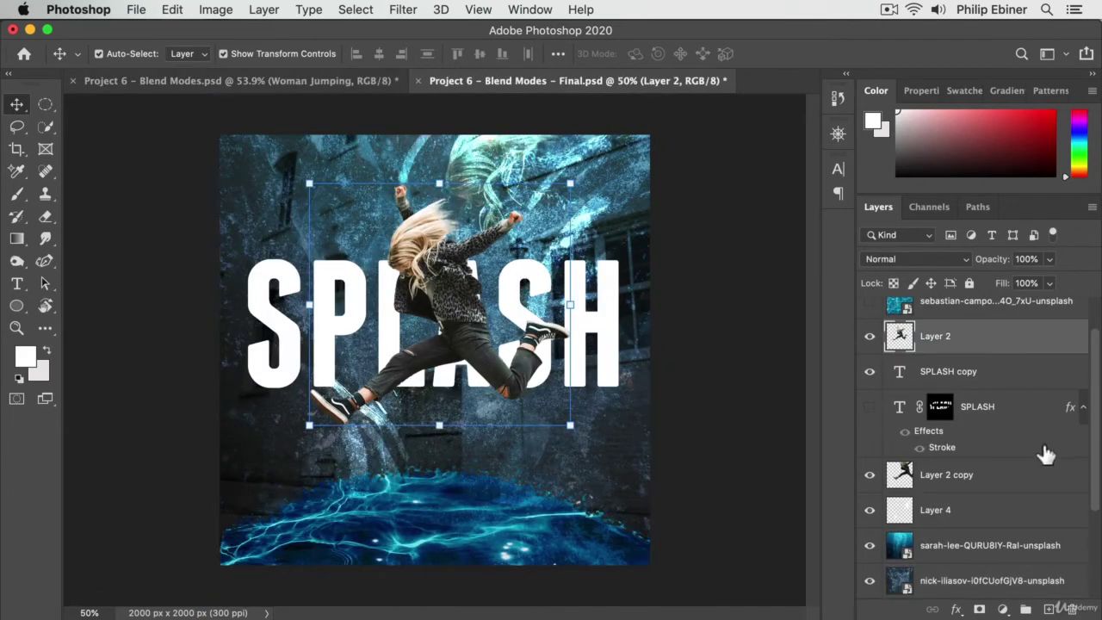
scroll(1041, 452, up, 2)
click(992, 525)
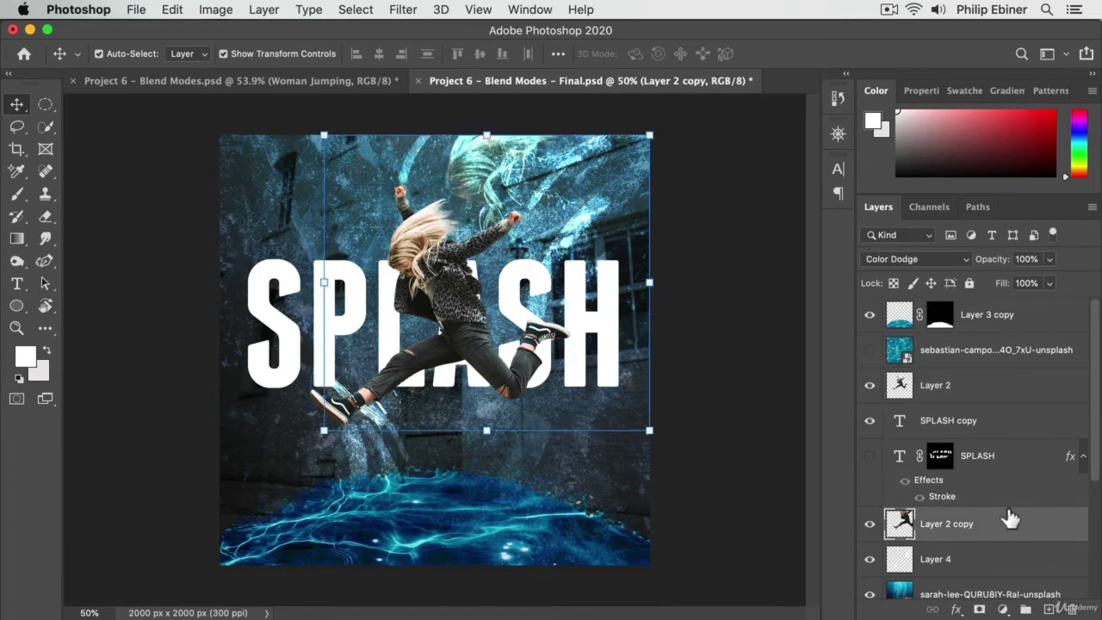
click(239, 80)
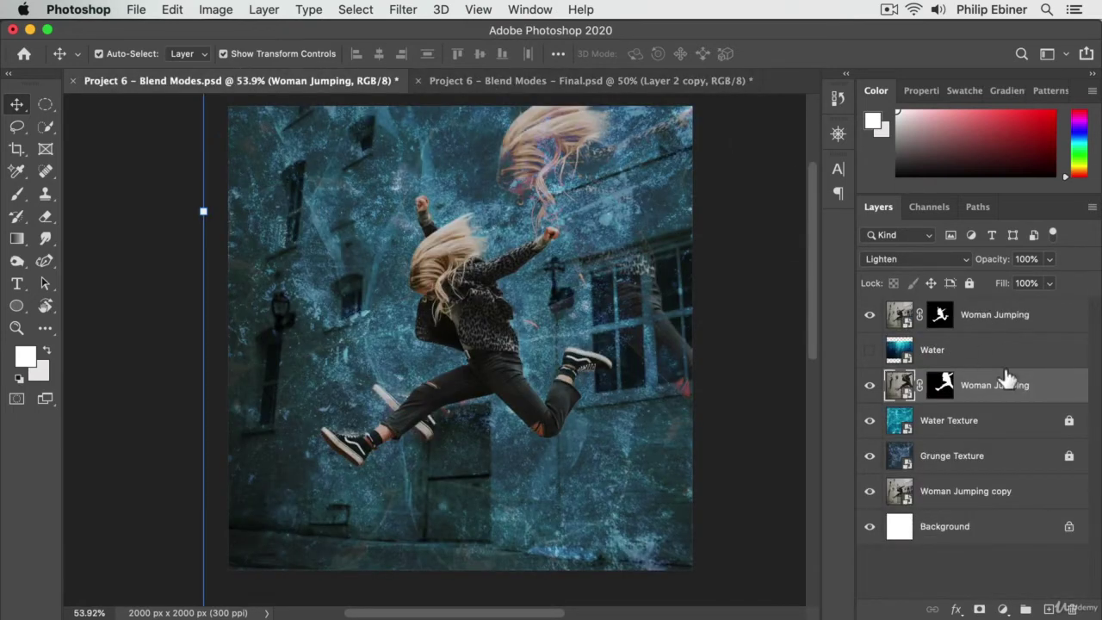
Step: Set the duplicate woman to Color Dodge and nudge her slightly
key(shift+plus)
key(shift+plus)
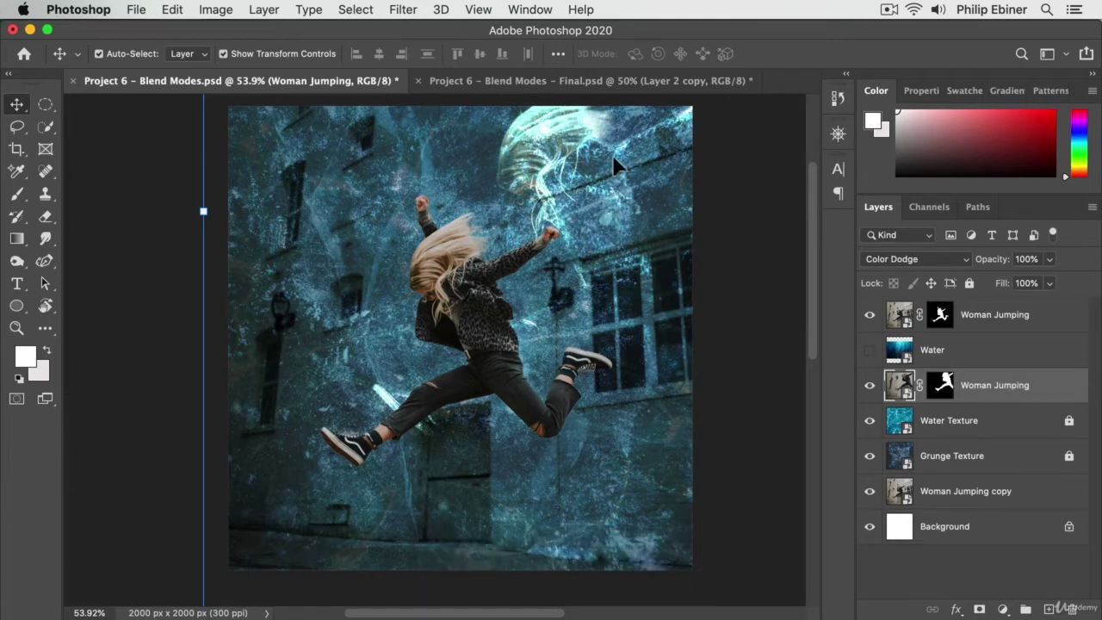
mouse_move(613, 164)
mouse_down()
mouse_move(614, 141)
mouse_move(639, 180)
mouse_move(615, 167)
mouse_up()
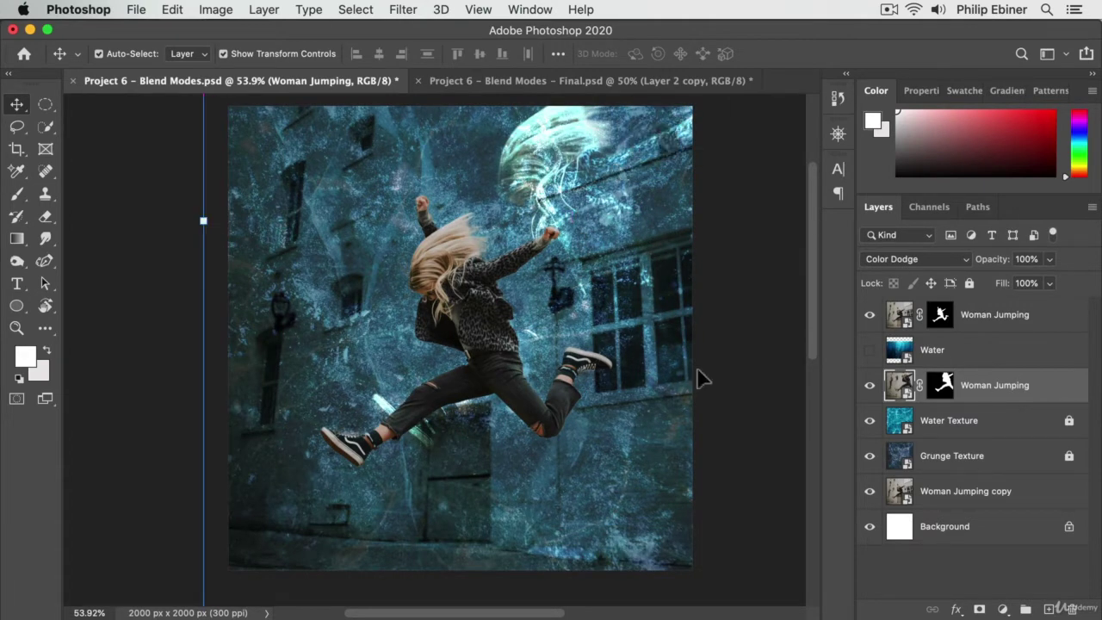
click(184, 418)
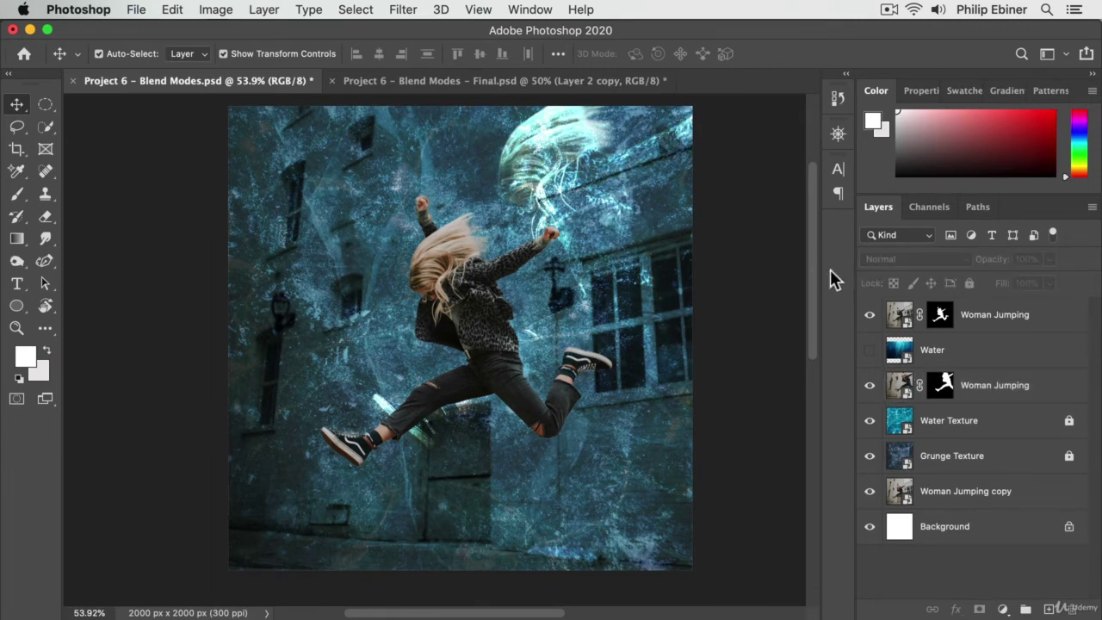
Step: Add the SPLASH text and scale it across the middle of the canvas
click(17, 284)
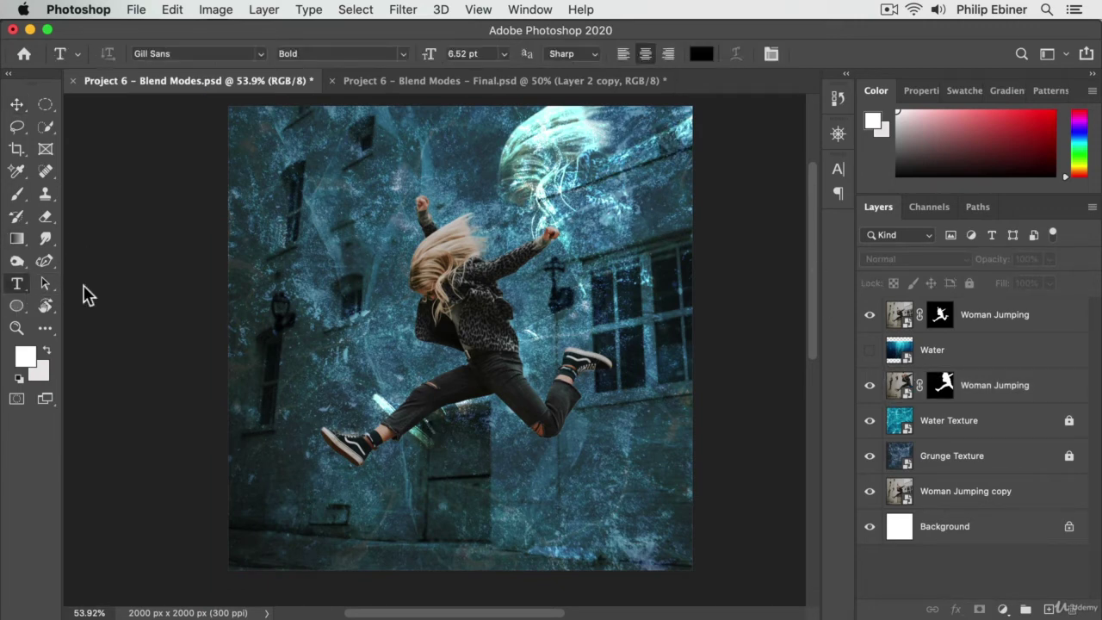
click(366, 320)
key(shift)
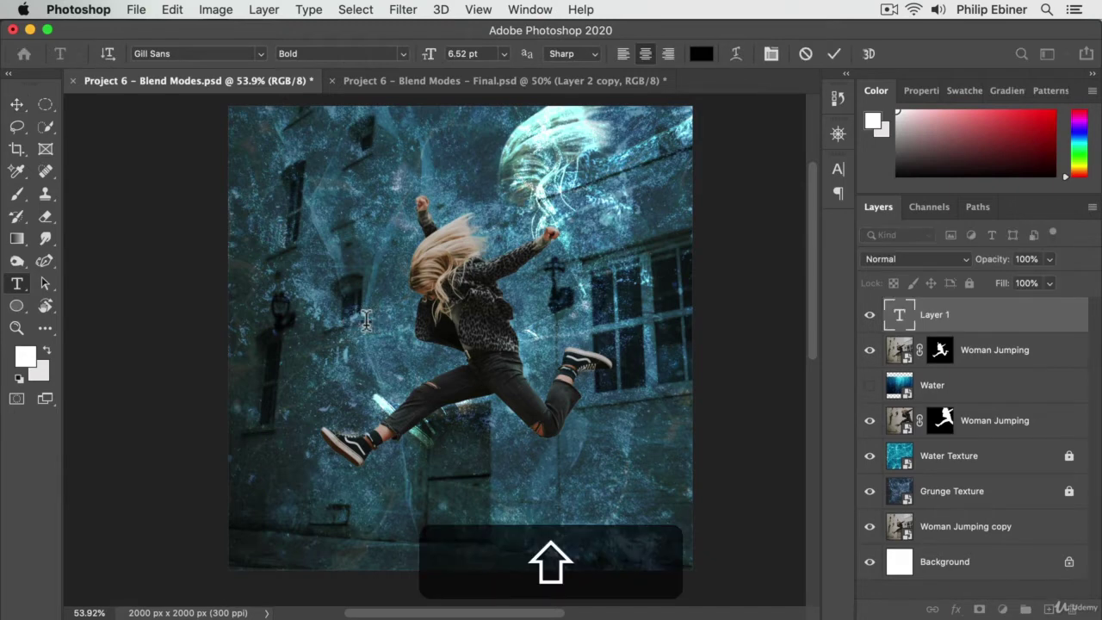
click(17, 103)
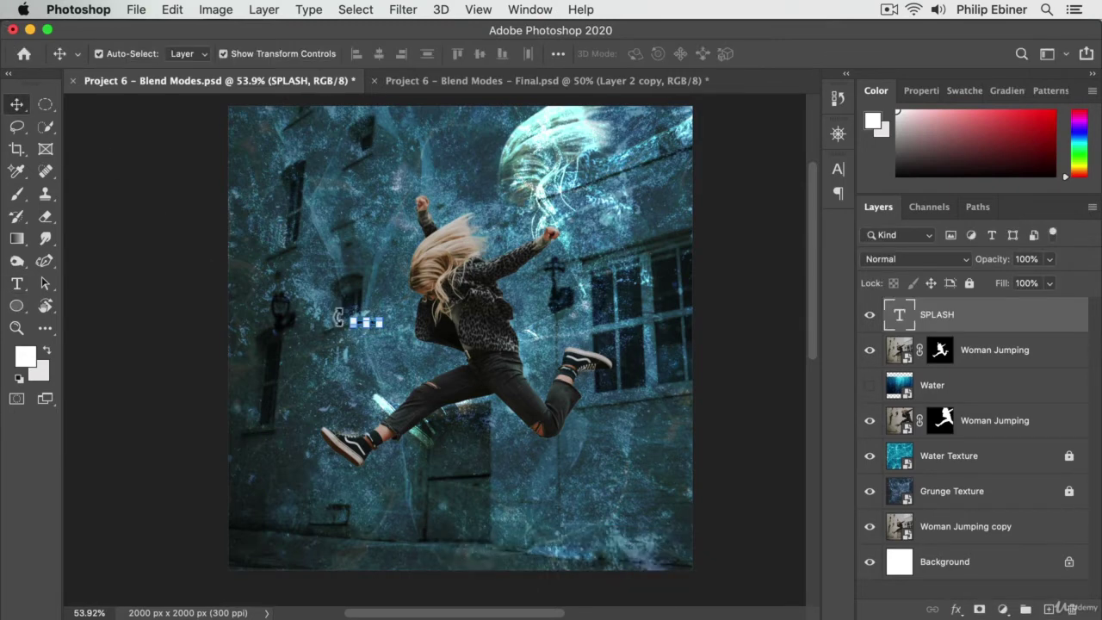
drag(381, 320, 737, 155)
drag(629, 235, 516, 290)
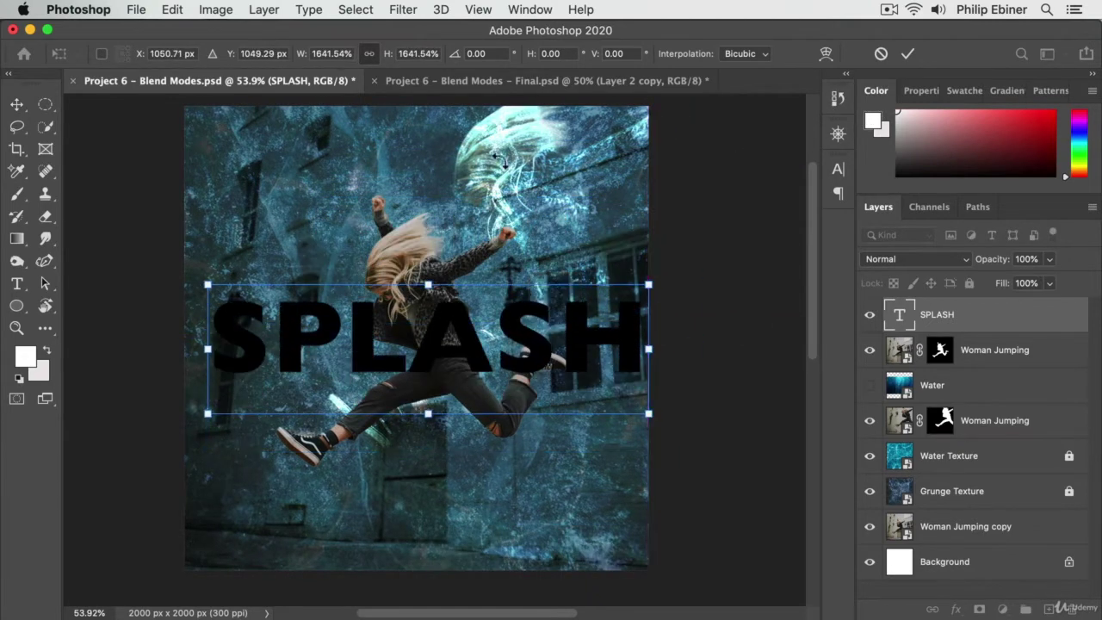
click(838, 170)
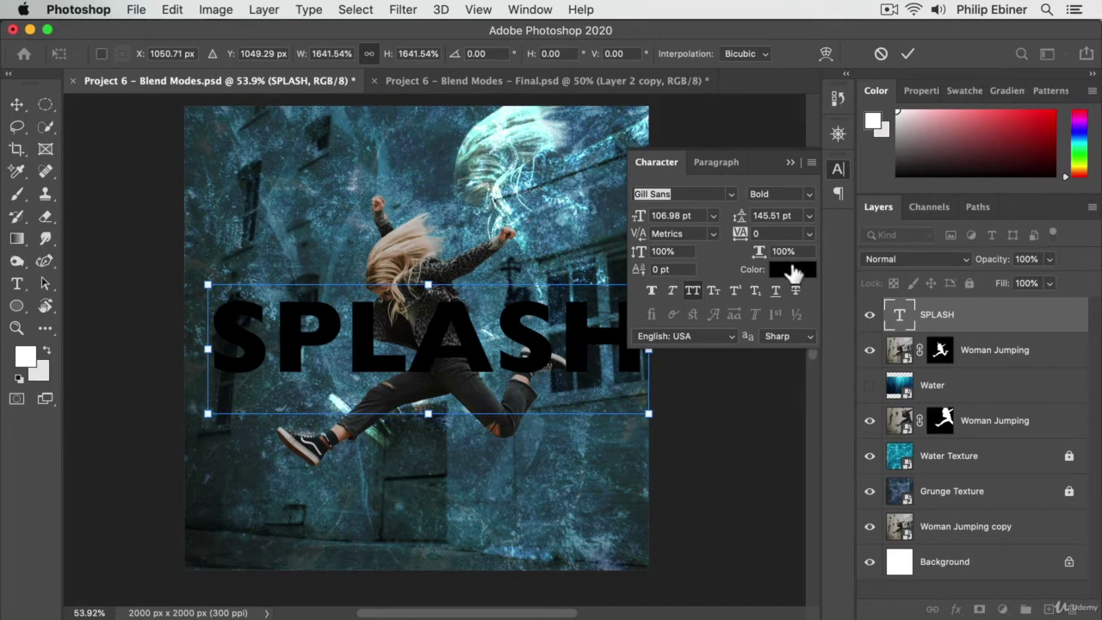
key(Return)
Step: Color the SPLASH letters white (#ffffff)
click(793, 272)
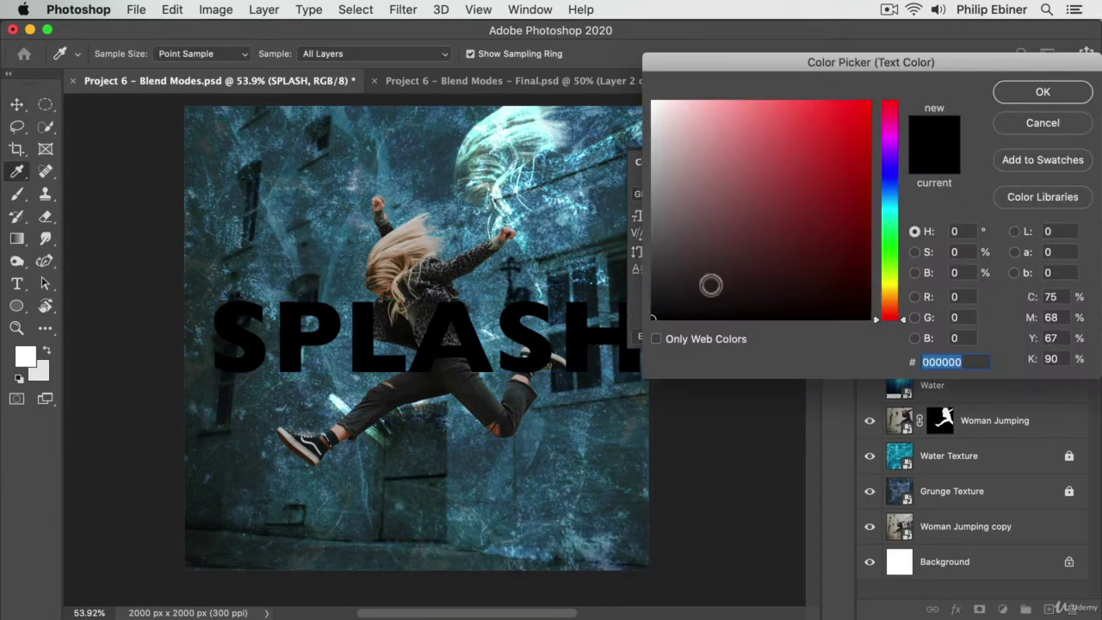
text(ffffff)
click(1038, 92)
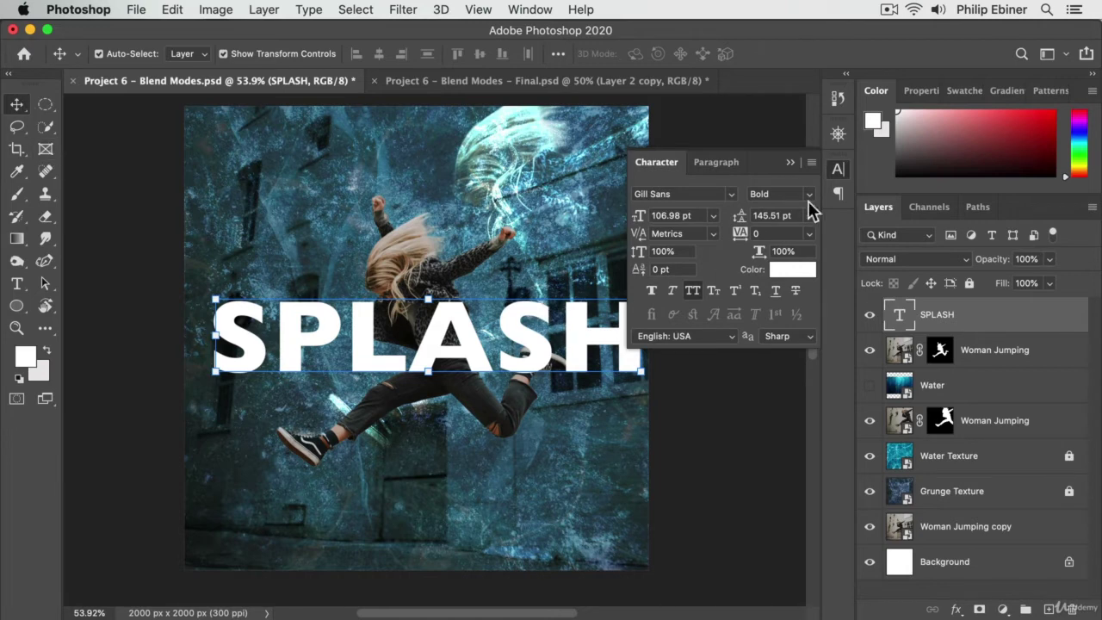
Step: Reposition the SPLASH text across the middle of the image
click(839, 170)
drag(595, 340, 627, 287)
click(838, 169)
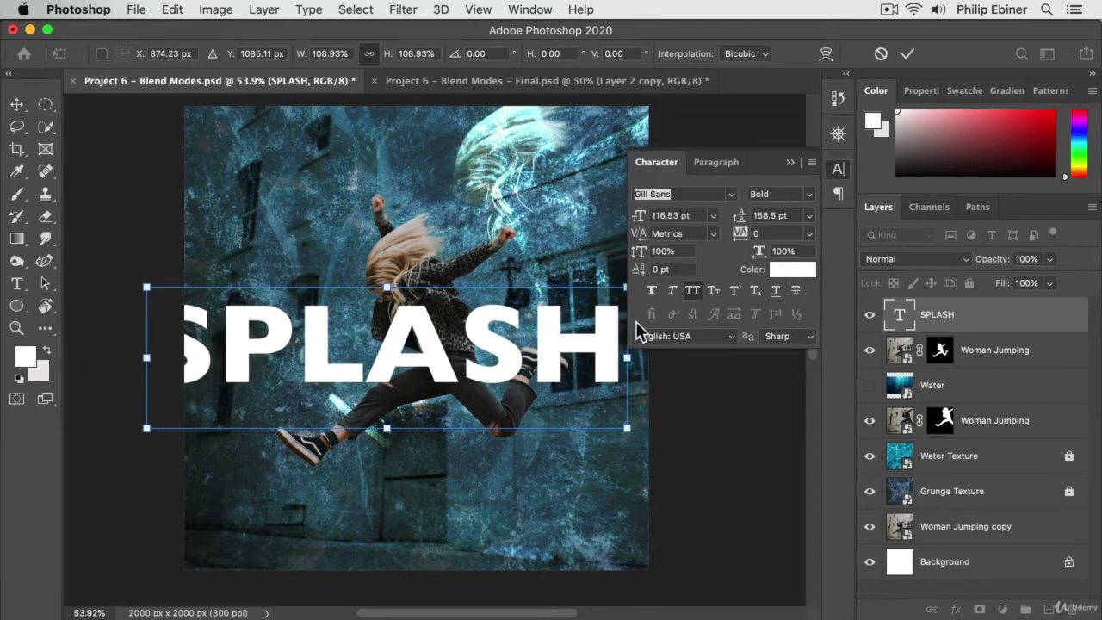
drag(621, 333, 667, 313)
key(Return)
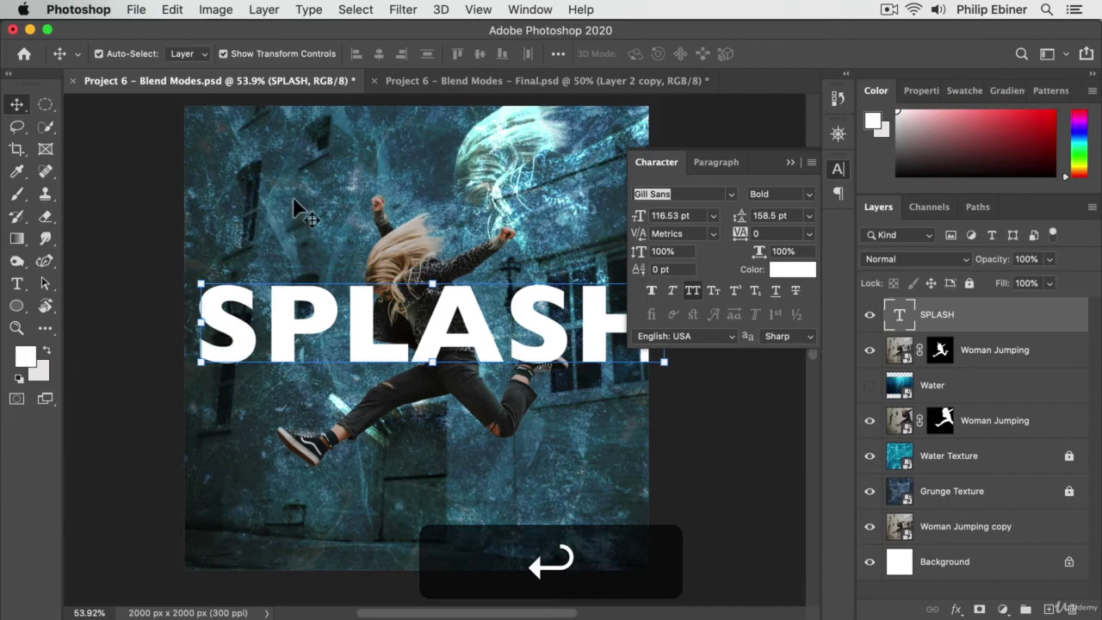
Step: Match the Final.psd font by setting SPLASH to Franchise Regular, then reposition it
click(482, 87)
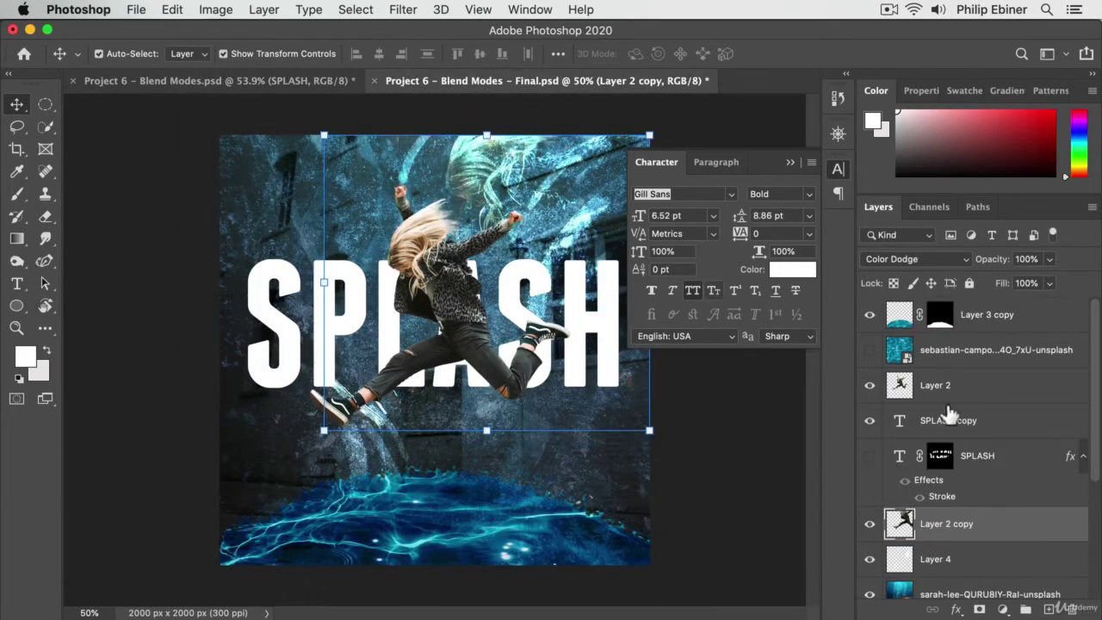
click(285, 345)
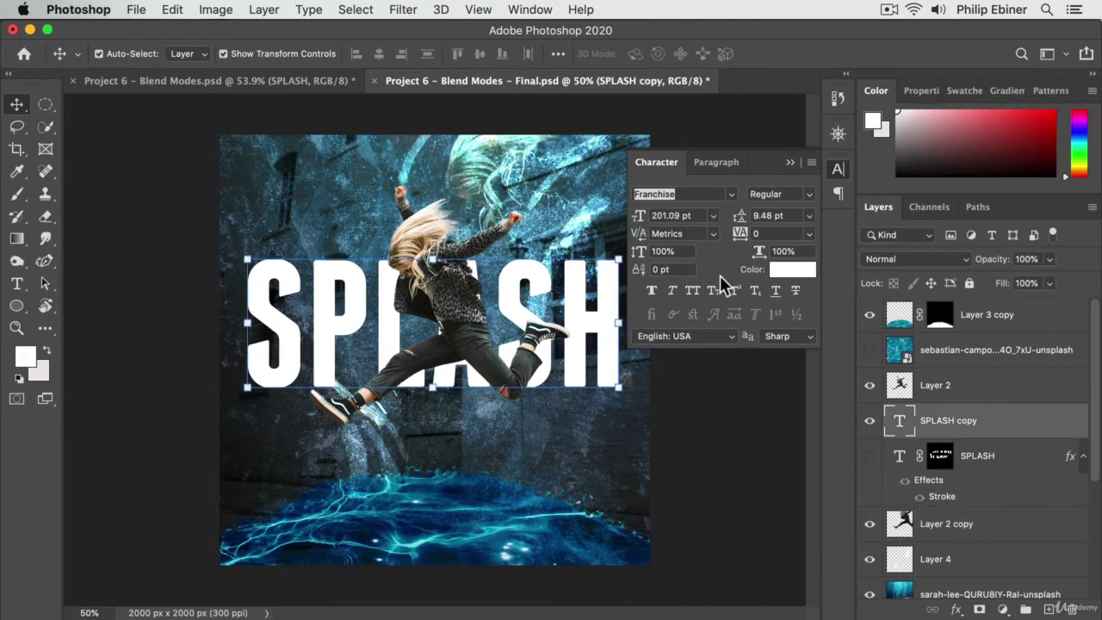
click(284, 79)
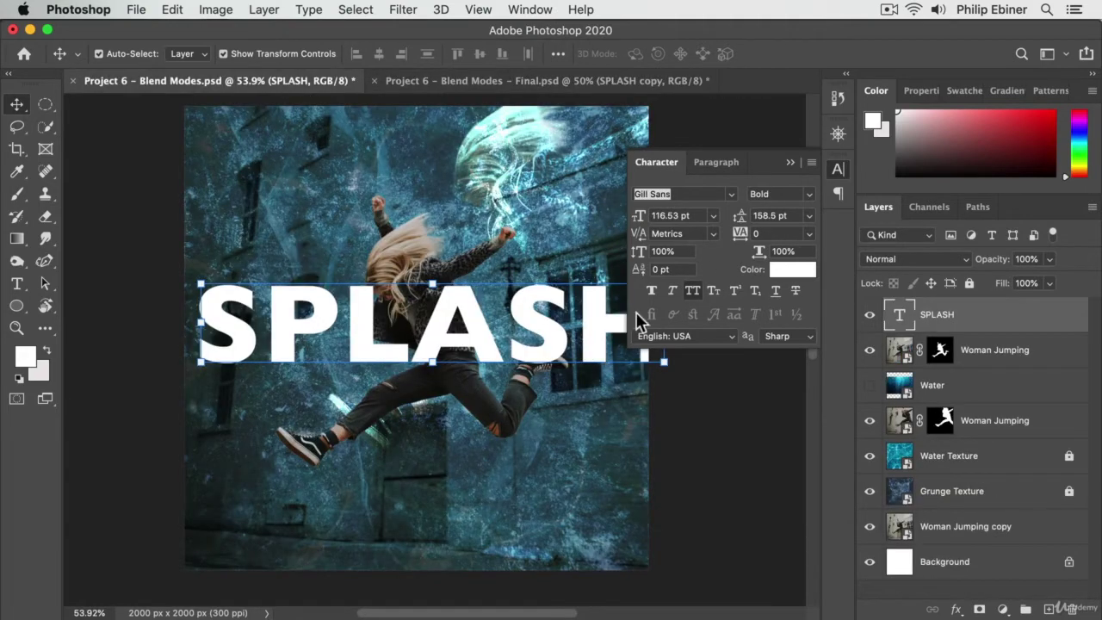
click(701, 193)
text(fr)
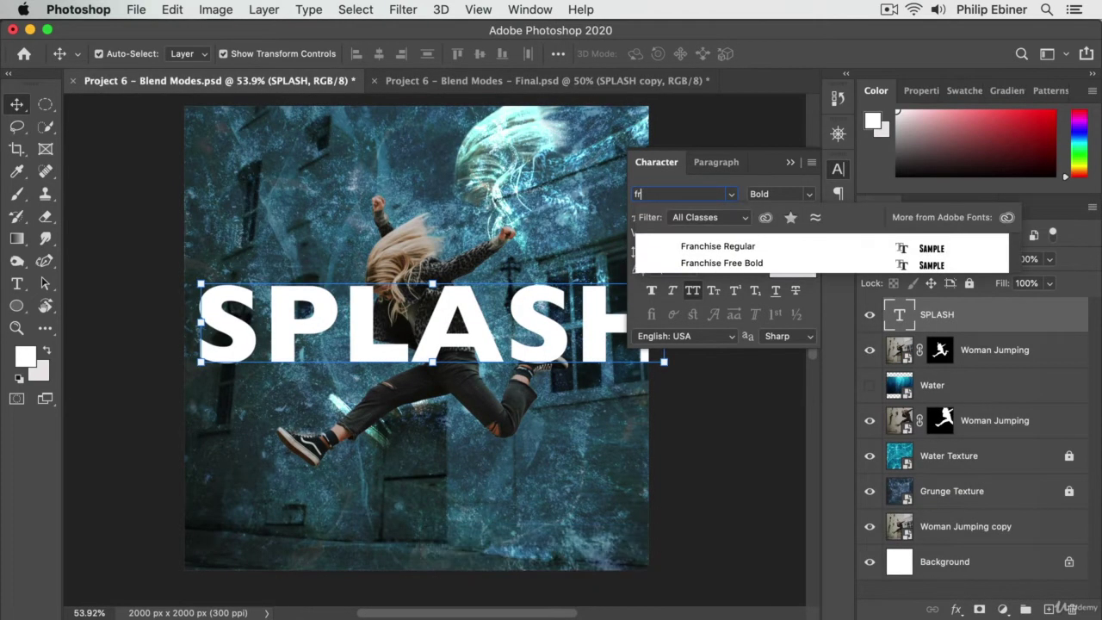
click(697, 244)
drag(544, 292, 609, 224)
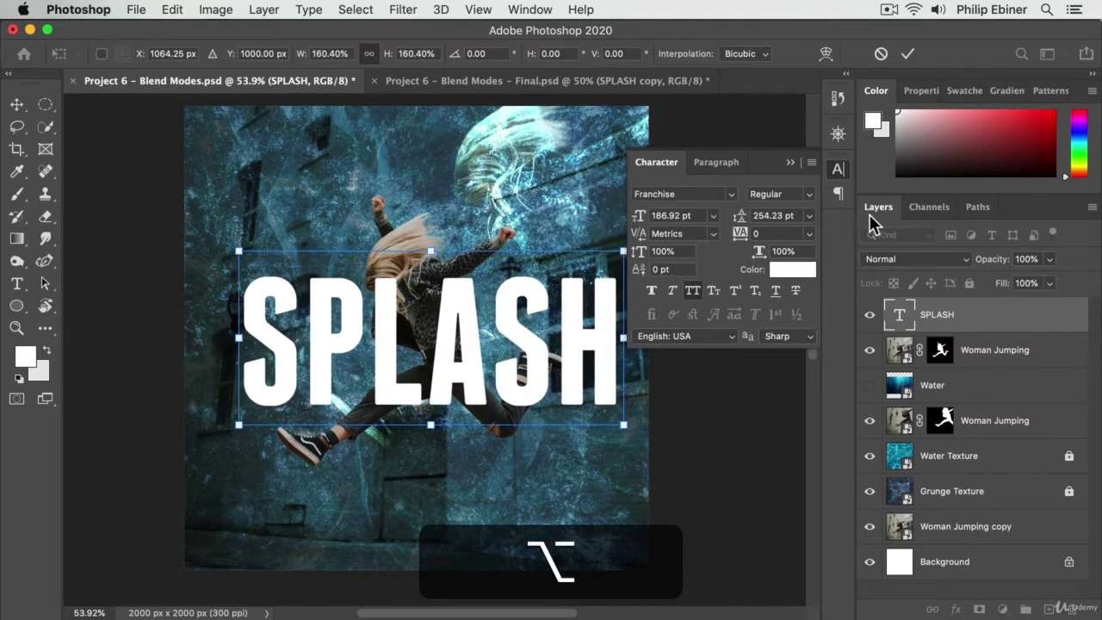
click(839, 172)
Step: Put SPLASH below the top Woman Jumping layer, scale it to about 105%, and compare with Final.psd
drag(897, 348, 972, 349)
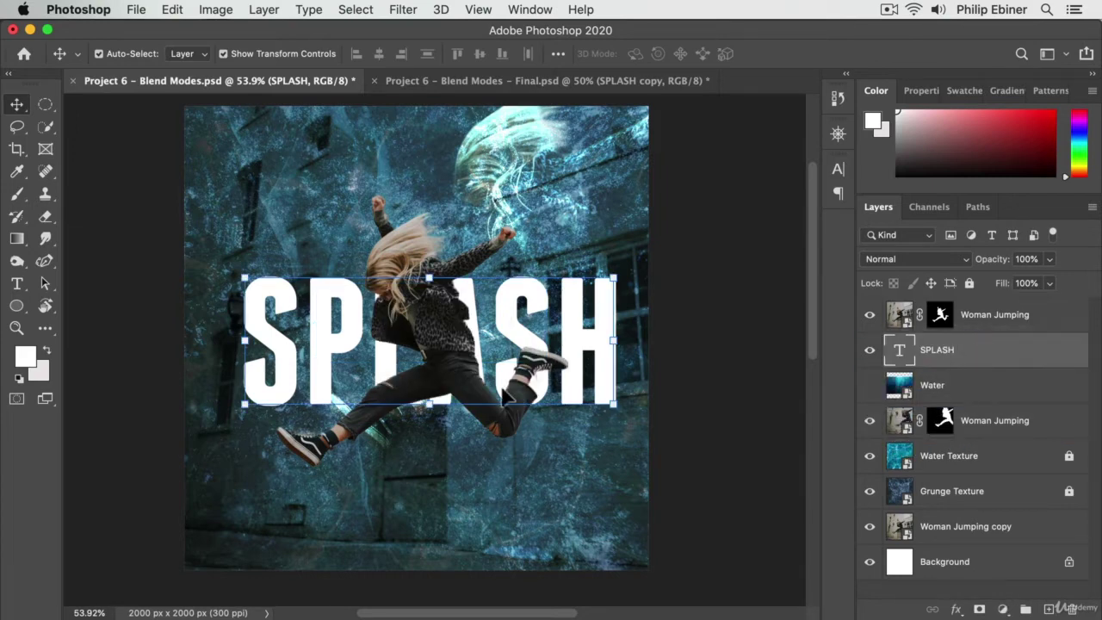
drag(600, 326, 586, 326)
drag(600, 277, 620, 247)
key(alt+Return)
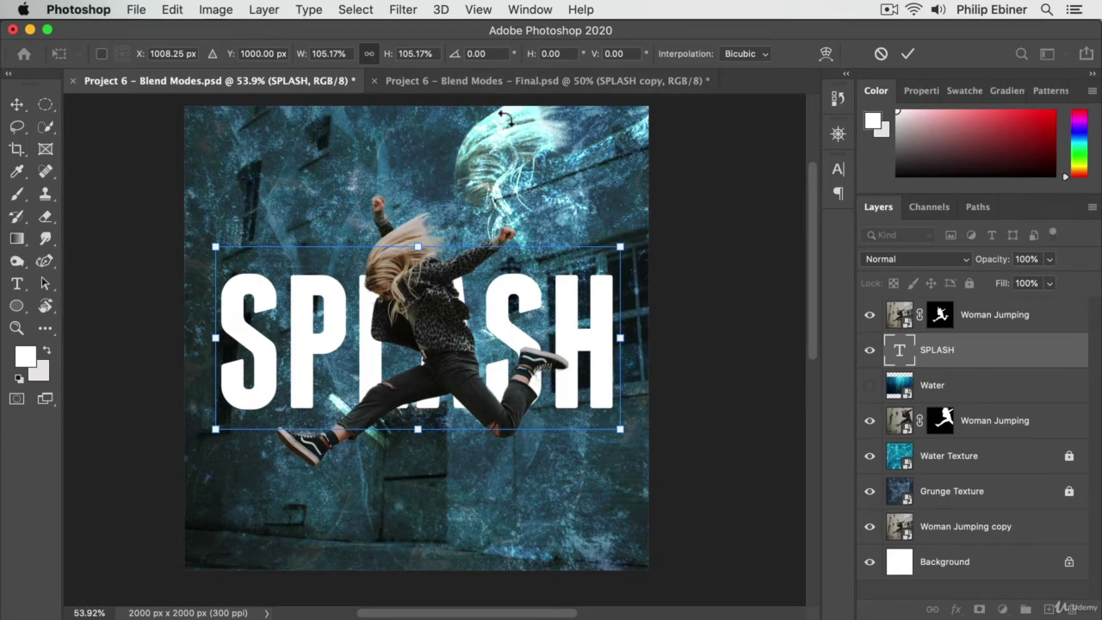
click(434, 80)
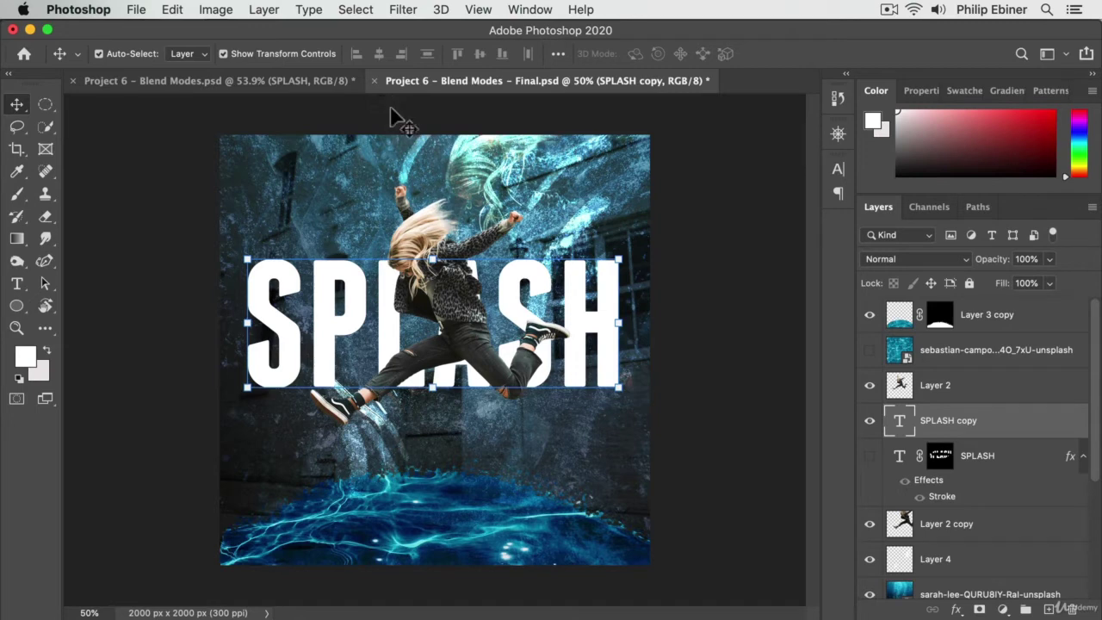
Step: Unlock and show Water Texture, and make the Water layer visible
scroll(976, 521, down, 1)
click(216, 82)
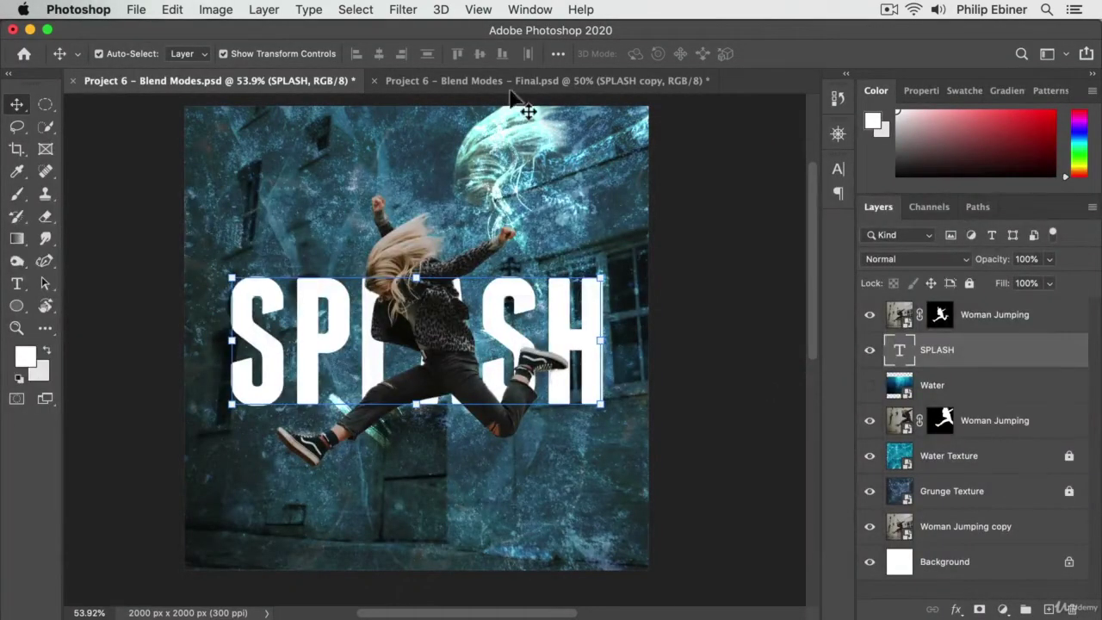
click(1050, 456)
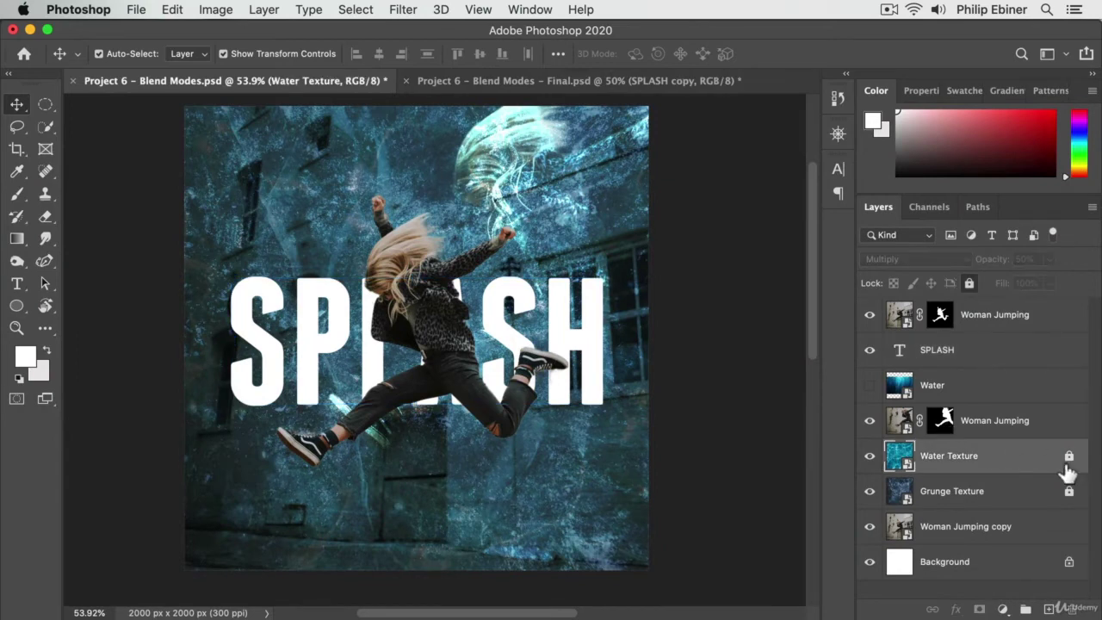
click(1068, 457)
click(870, 457)
click(870, 386)
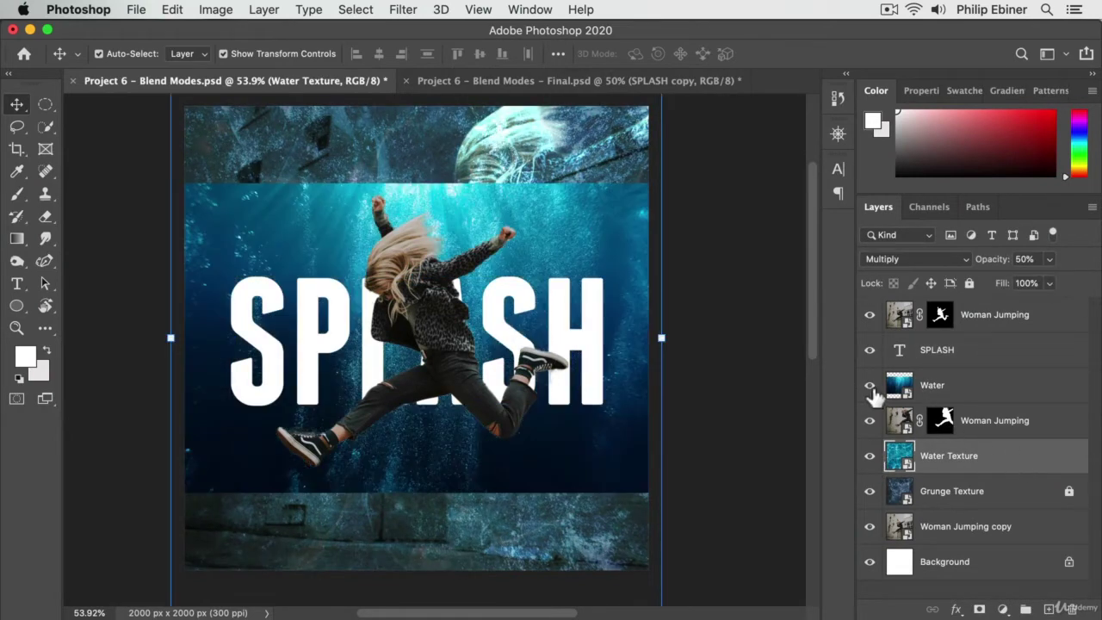
Step: Enlarge Water from its centre to cover the canvas and move it beneath Water Texture
click(566, 230)
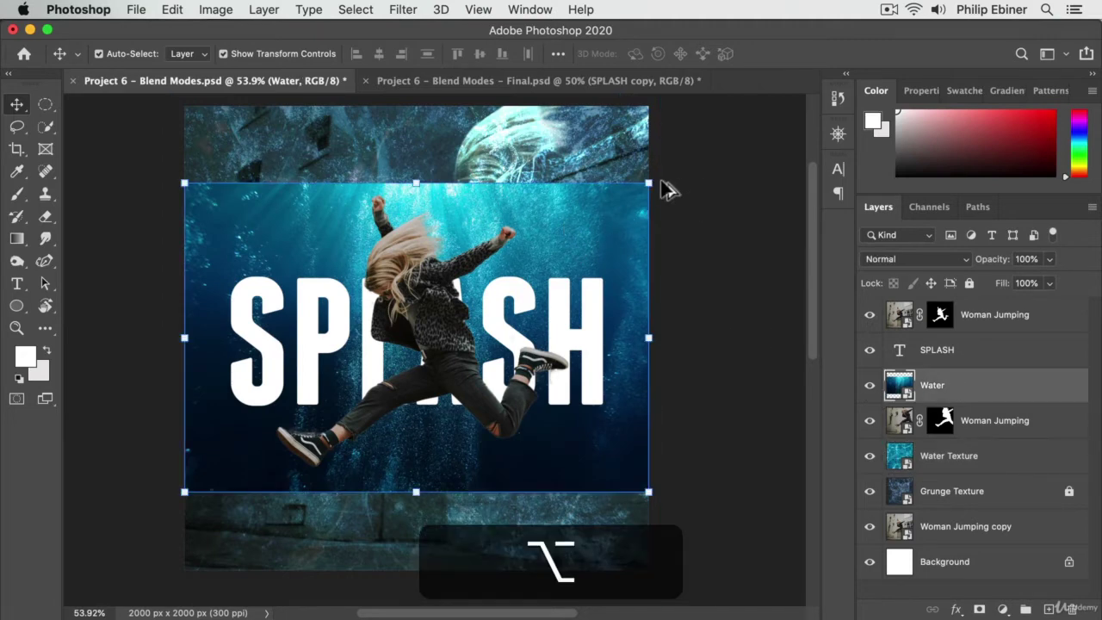
drag(648, 183, 790, 109)
key(Return)
drag(990, 394, 975, 467)
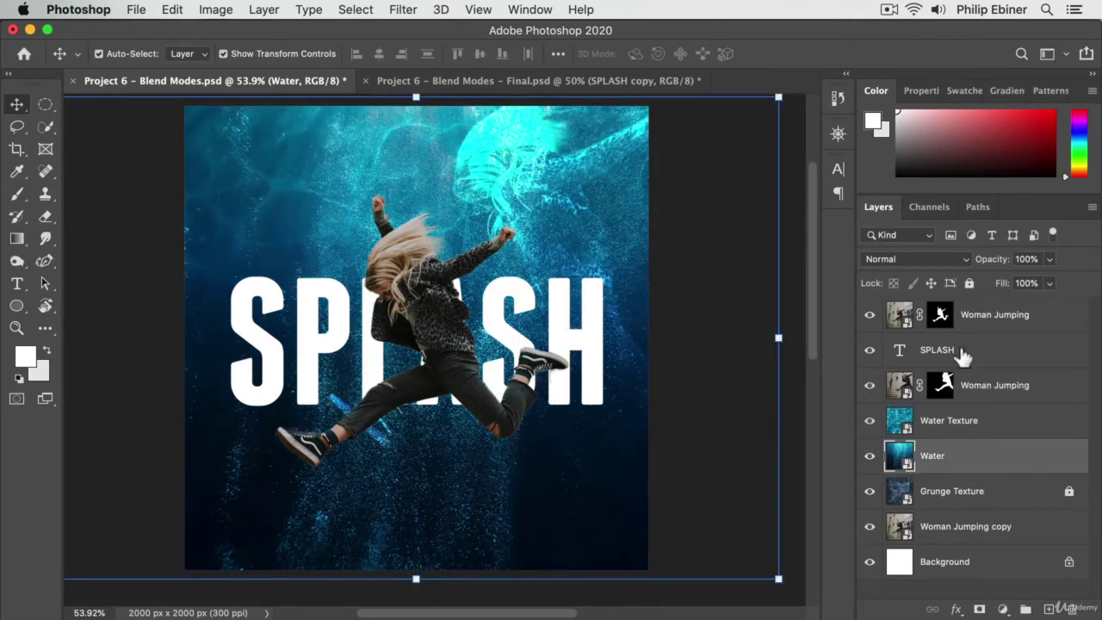
Step: Set Water to Multiply at 50% opacity and return Water Texture to Normal
click(914, 259)
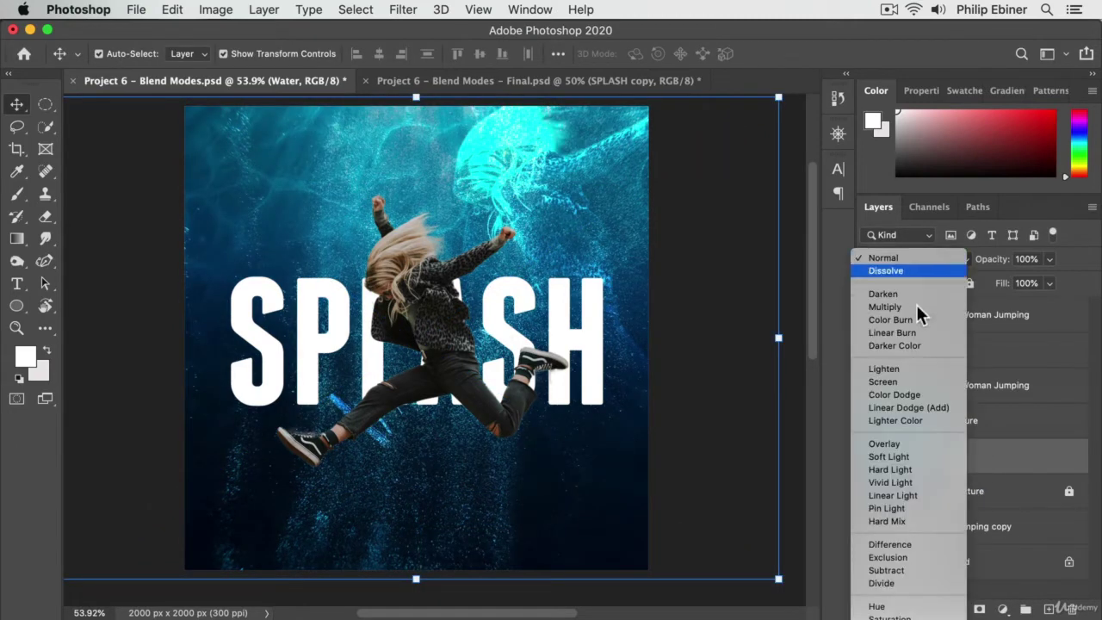
click(915, 309)
click(1026, 259)
text(50)
key(Return)
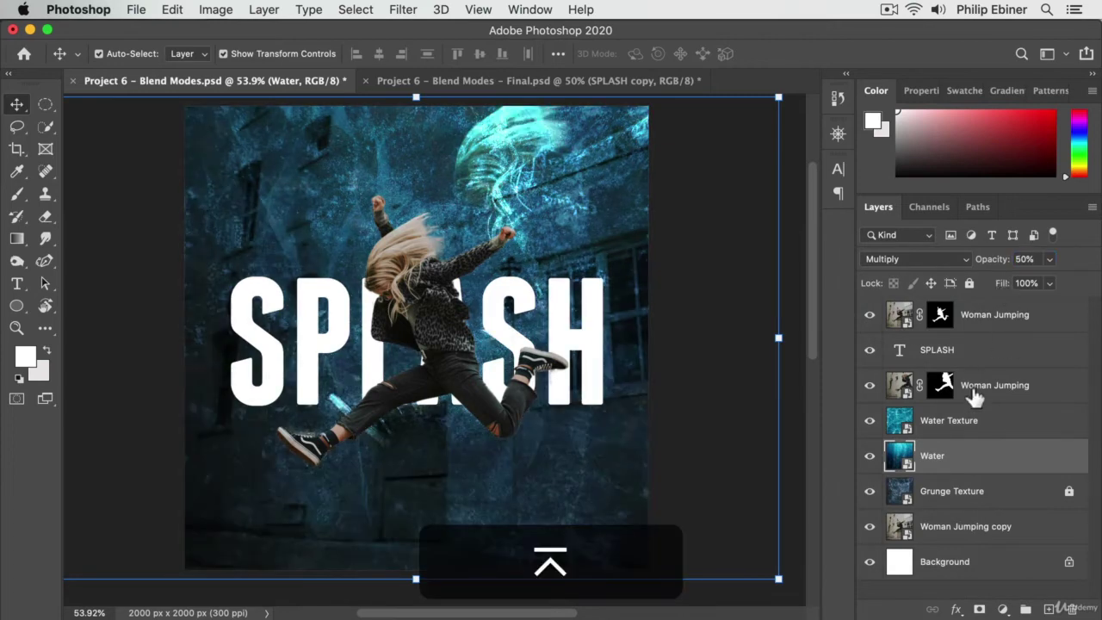
click(976, 423)
click(920, 257)
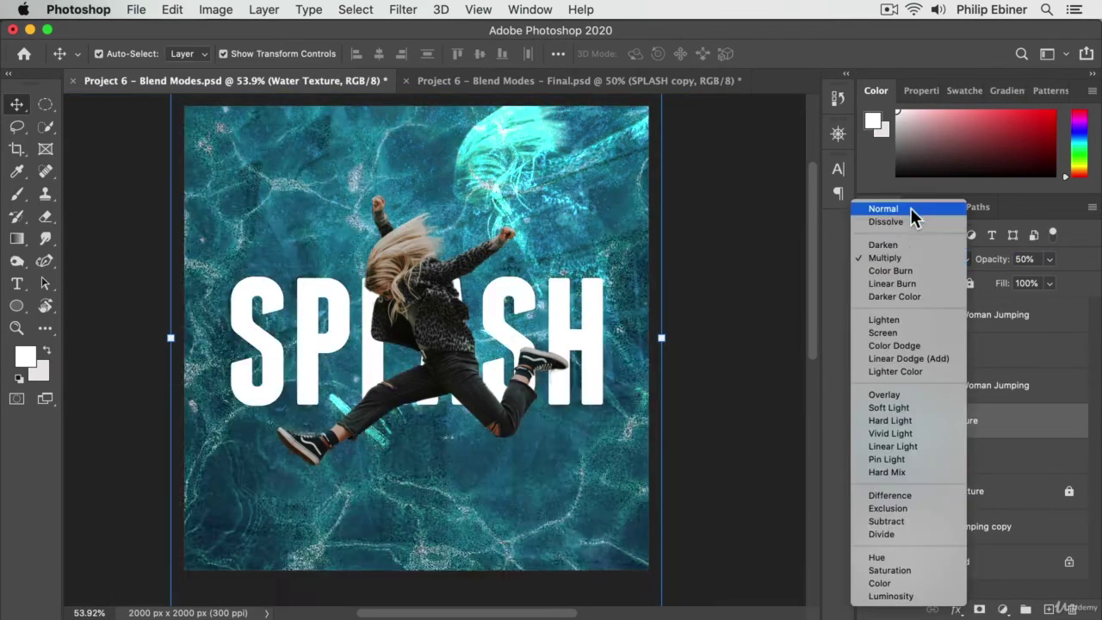
click(909, 207)
Step: Keep Water Texture at Normal, 100% opacity, shift it upward, and compare with Final.psd
click(963, 260)
click(994, 267)
drag(994, 266, 1073, 290)
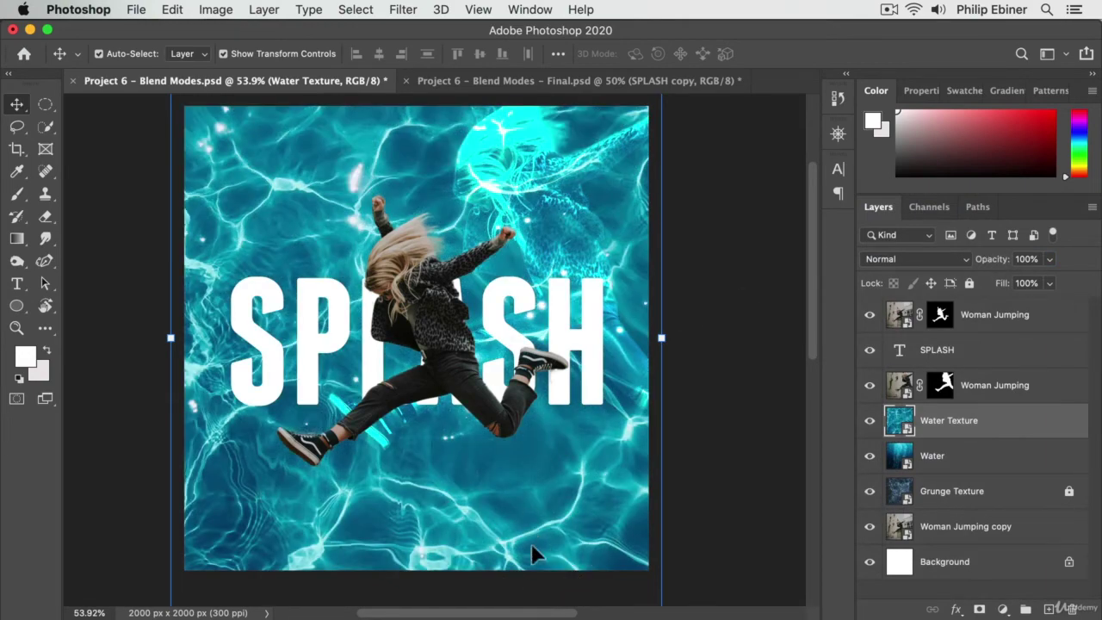
drag(531, 557, 553, 308)
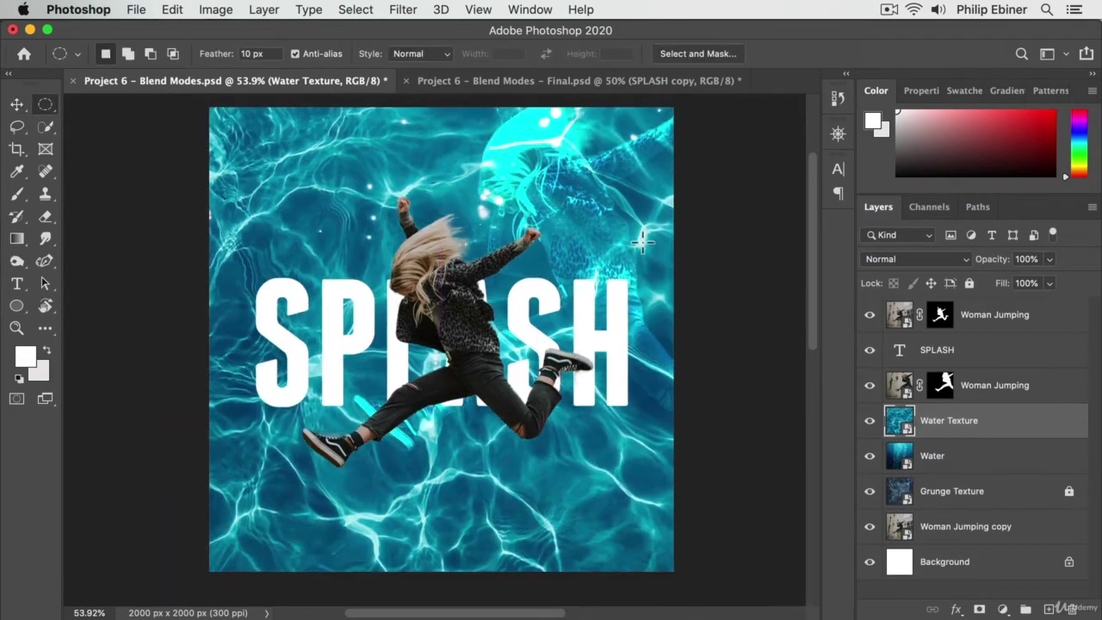
click(18, 104)
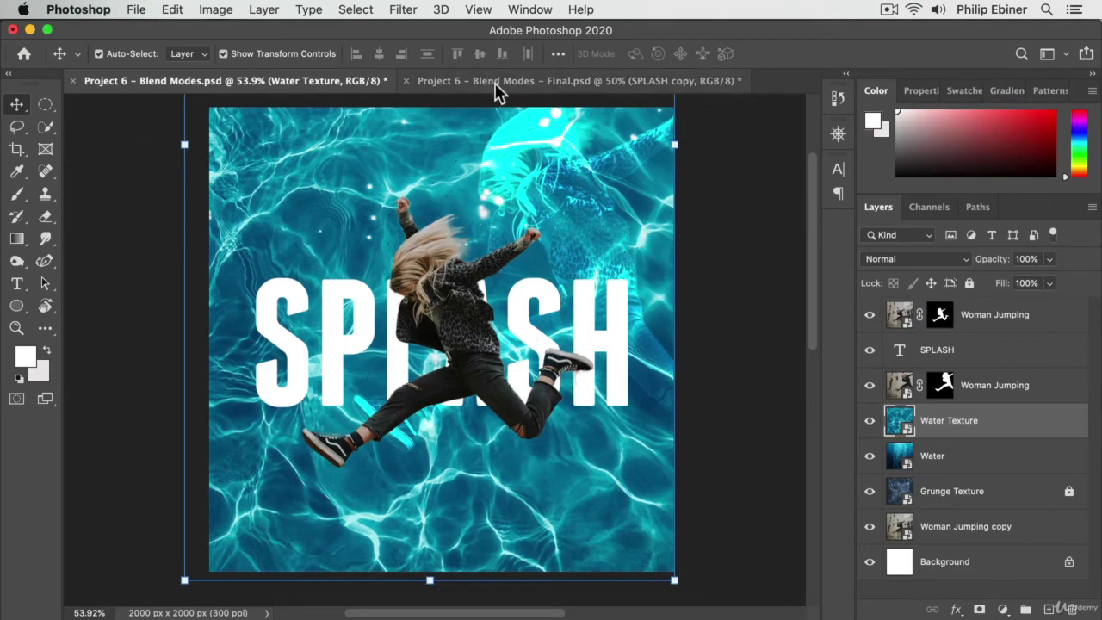
click(516, 80)
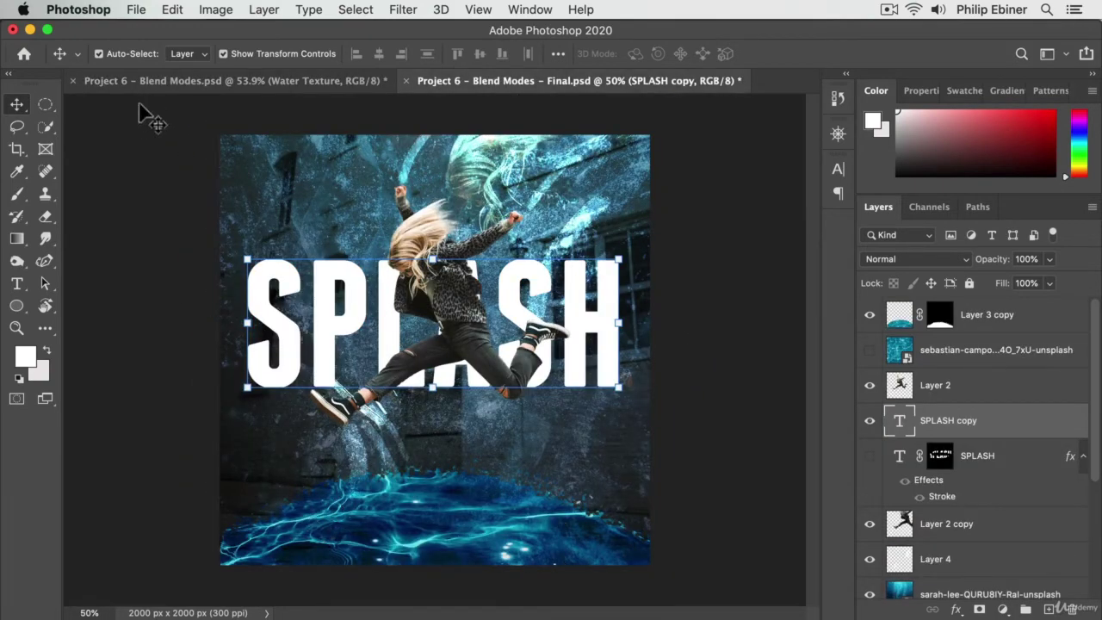
click(123, 75)
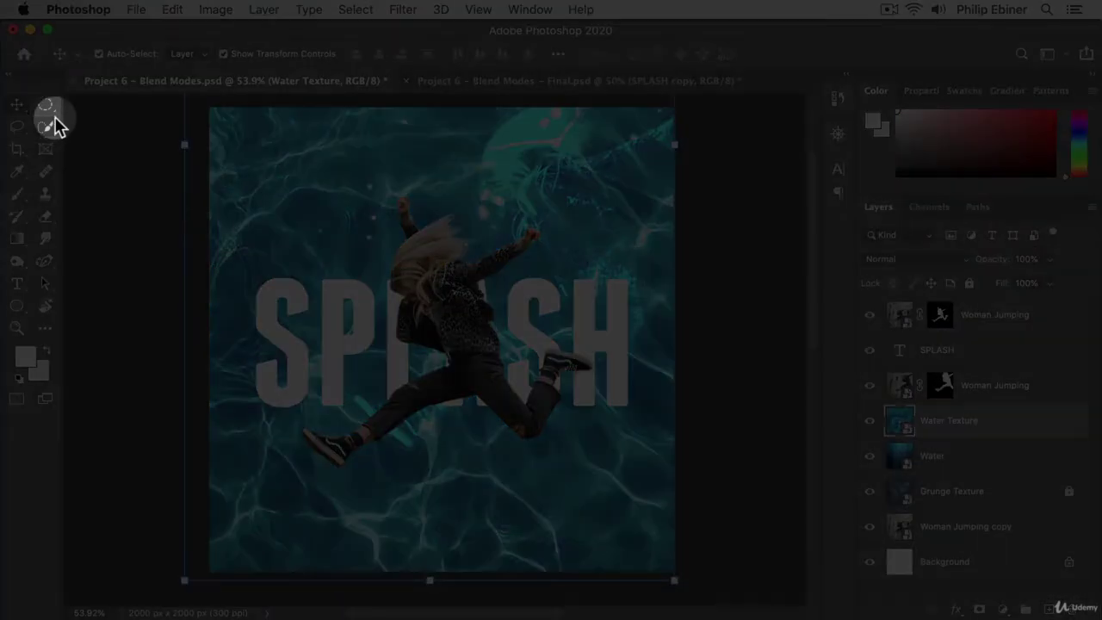
Step: Draw a 10 px feathered elliptical selection across the bottom and nudge it down-left
click(49, 105)
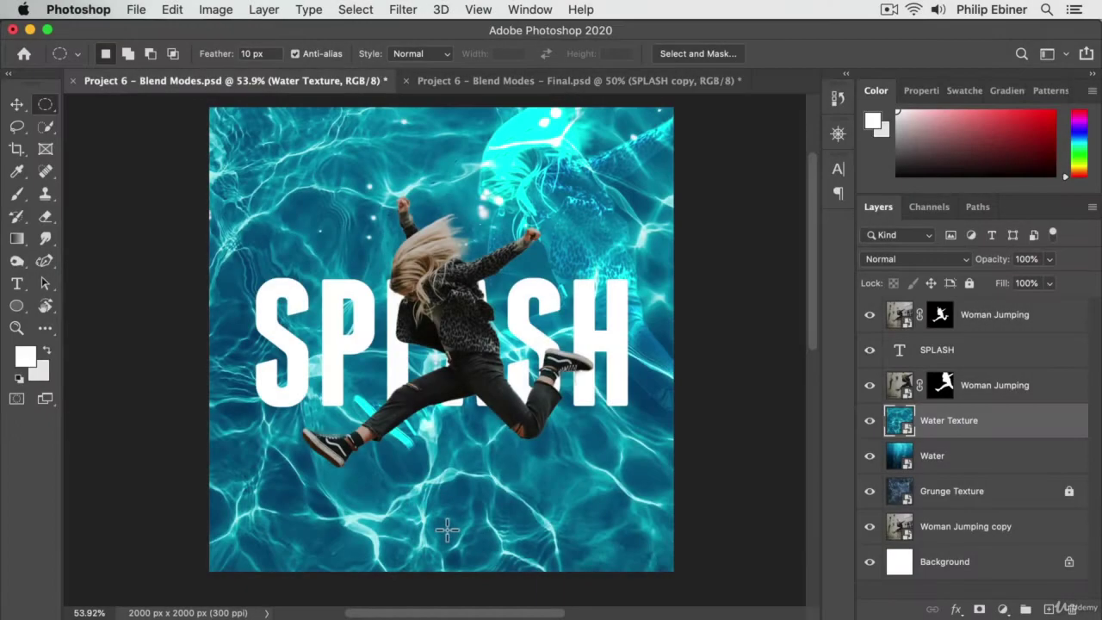
drag(456, 532, 732, 597)
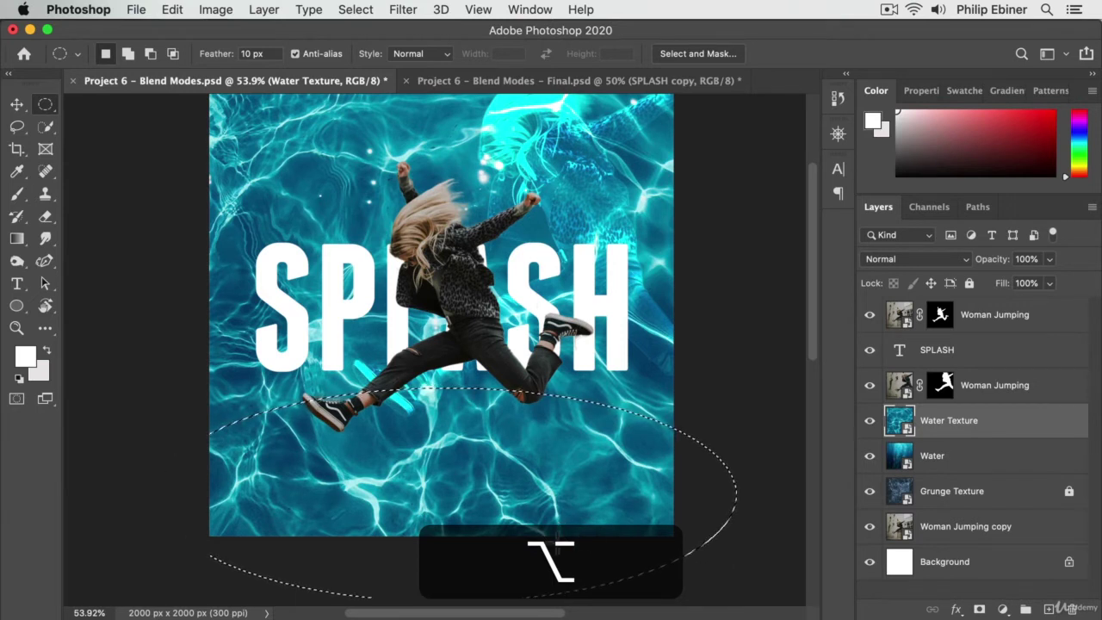
key(shift+Down)
key(shift+Left)
key(shift+Left)
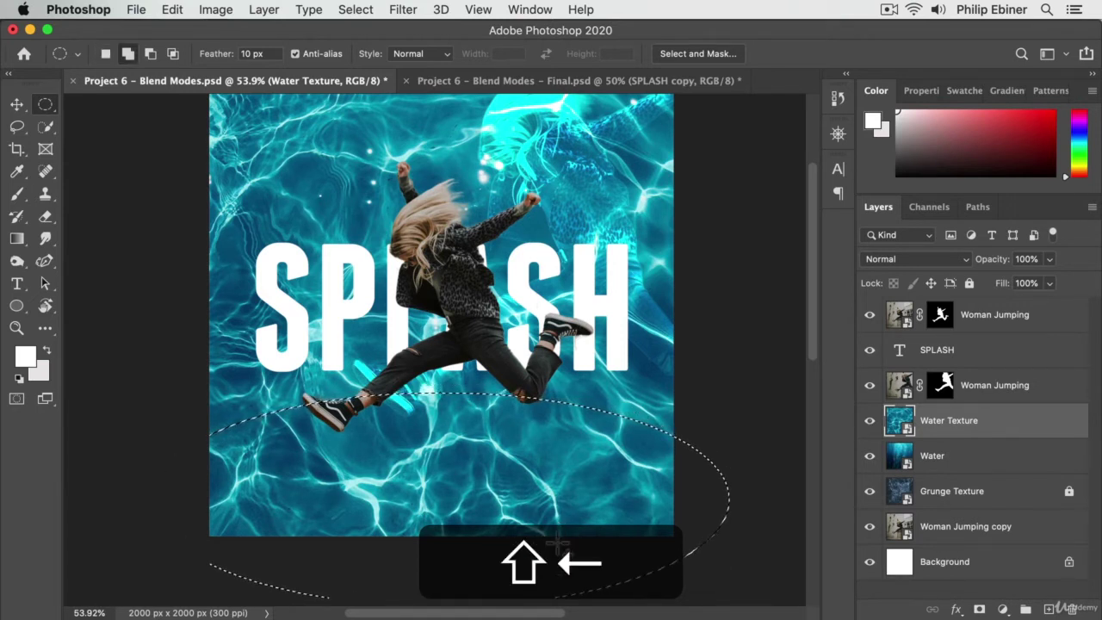
key(shift+Down)
key(shift+Down)
key(shift+Down)
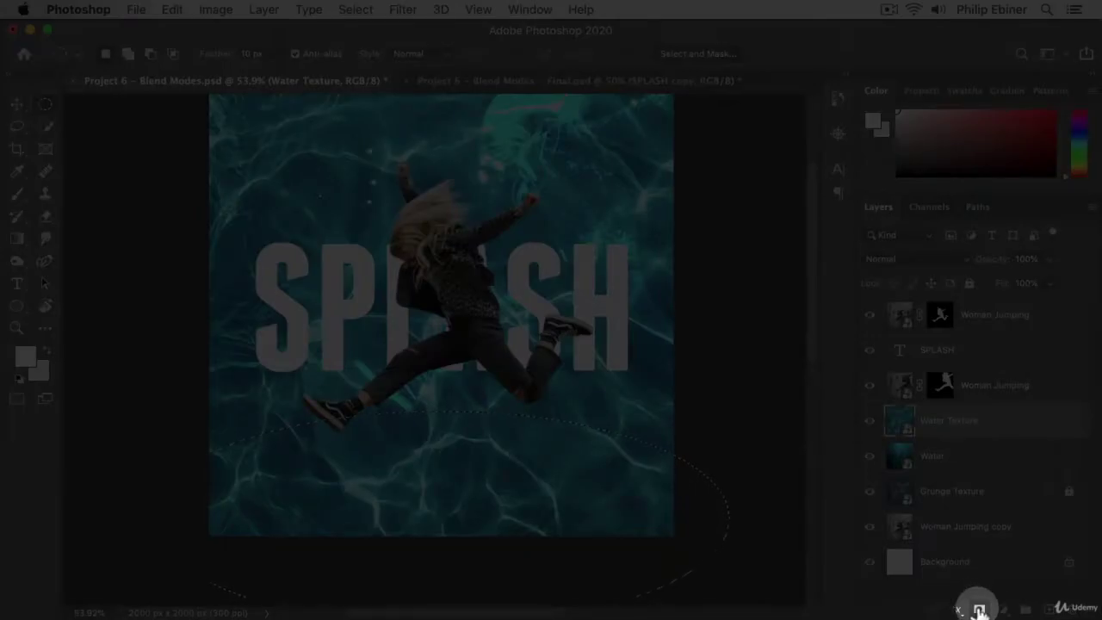
Step: Mask Water Texture to the oval selection, nudge it lower-right, and view Final.psd
click(971, 603)
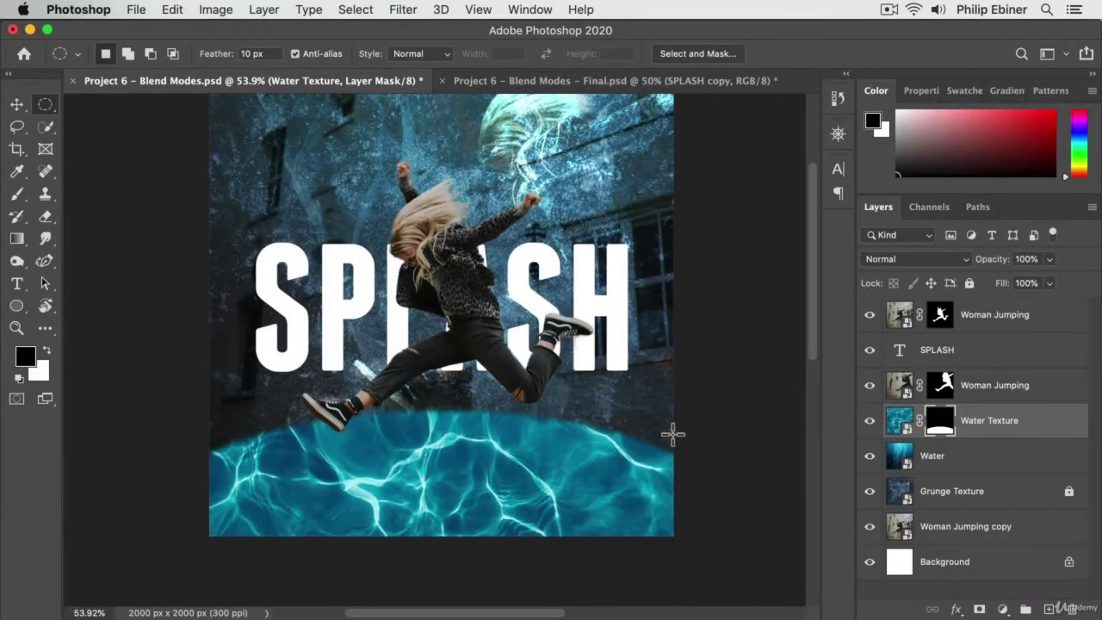
key(v)
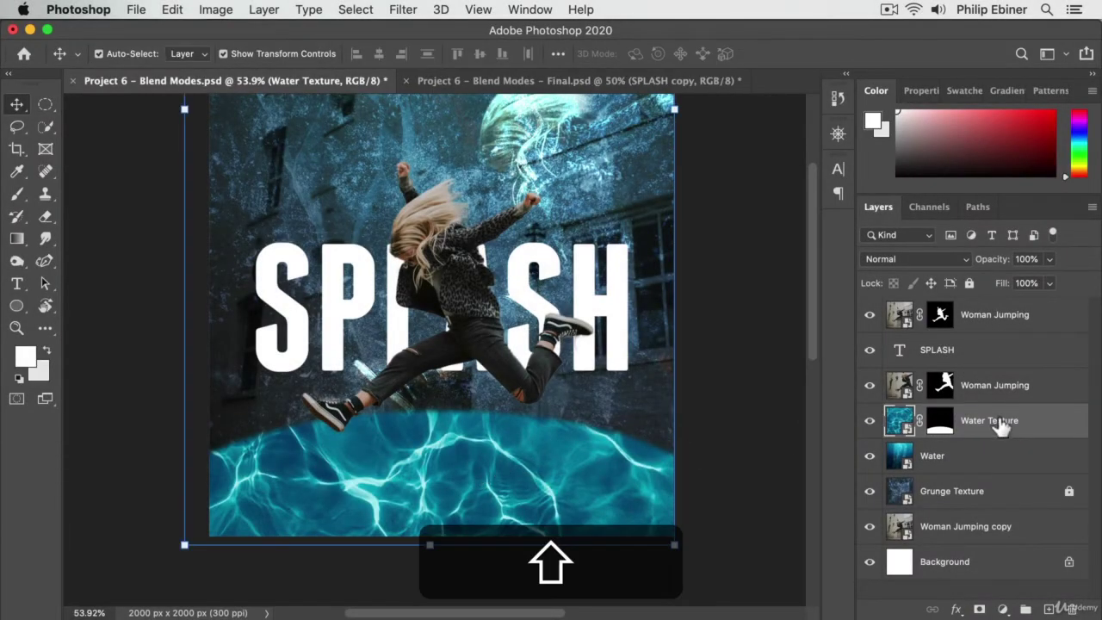
key(shift+Down)
key(shift+Down)
key(shift+Down)
key(shift+Down)
key(shift+Right)
key(shift+Down)
key(shift+Down)
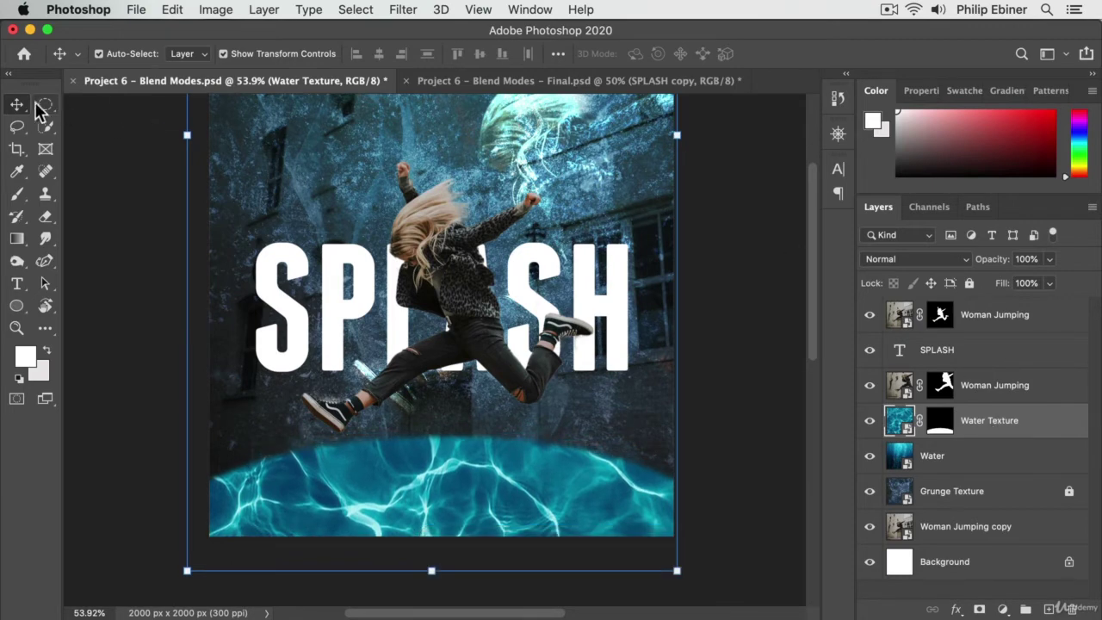
click(616, 86)
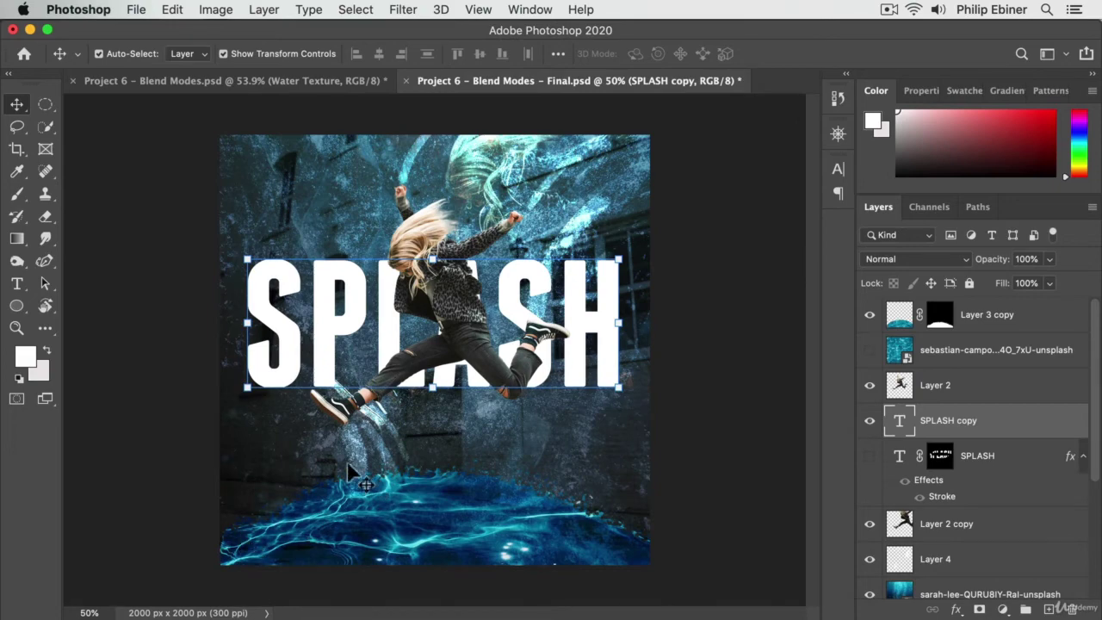
Step: Zoom to 200% on the Final poster's puddle and check Layer 3 copy's blend mode against Normal
key(z)
click(494, 521)
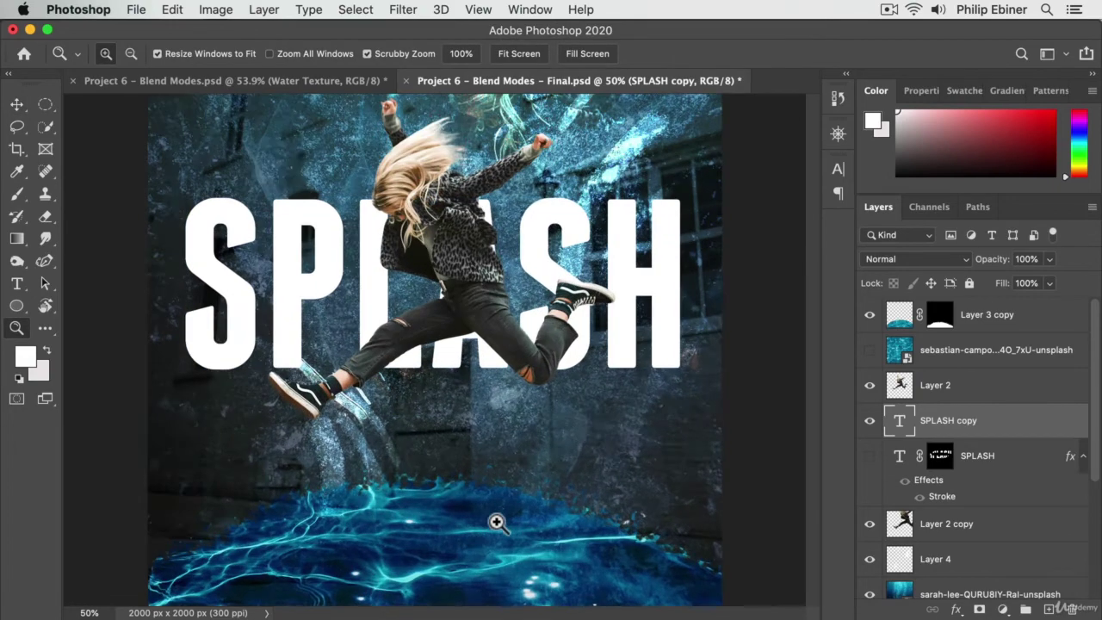
click(488, 520)
click(482, 513)
click(427, 484)
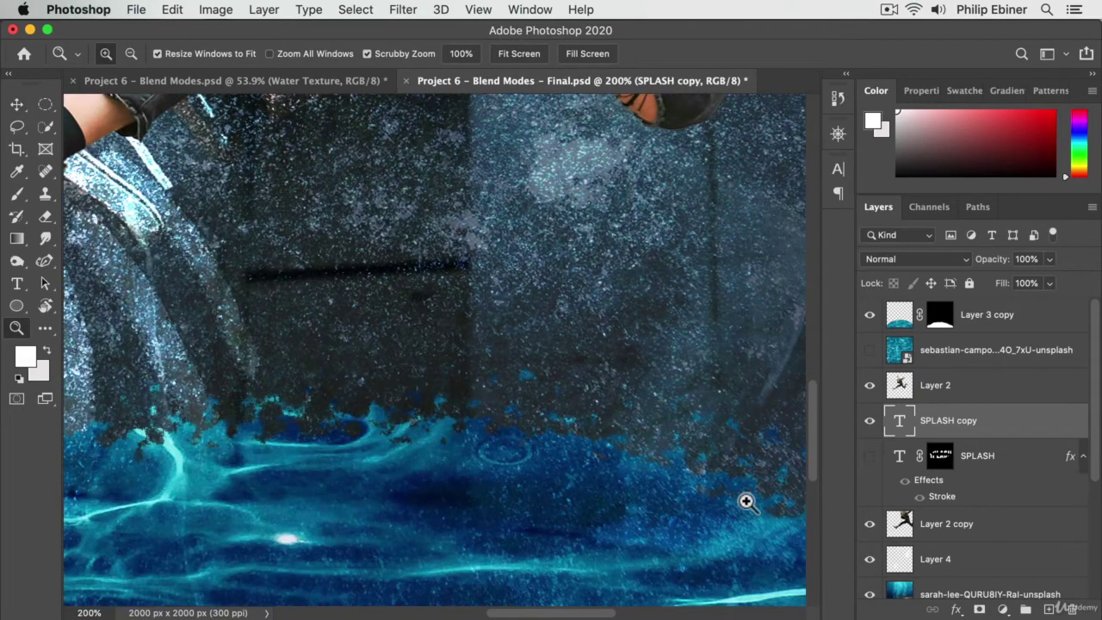
click(1045, 314)
click(938, 260)
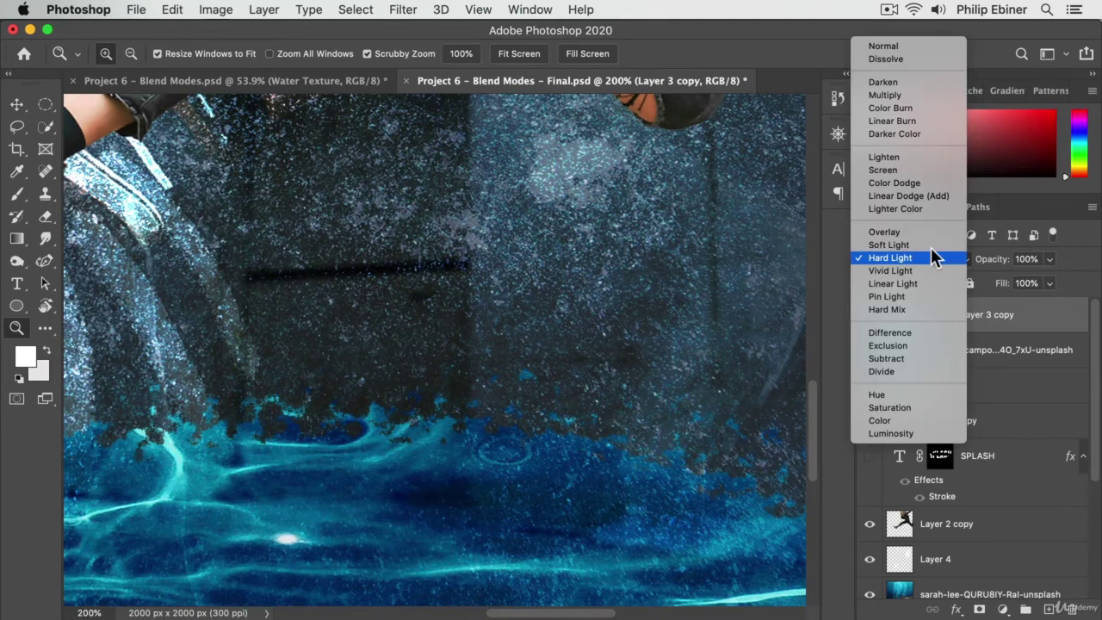
click(882, 48)
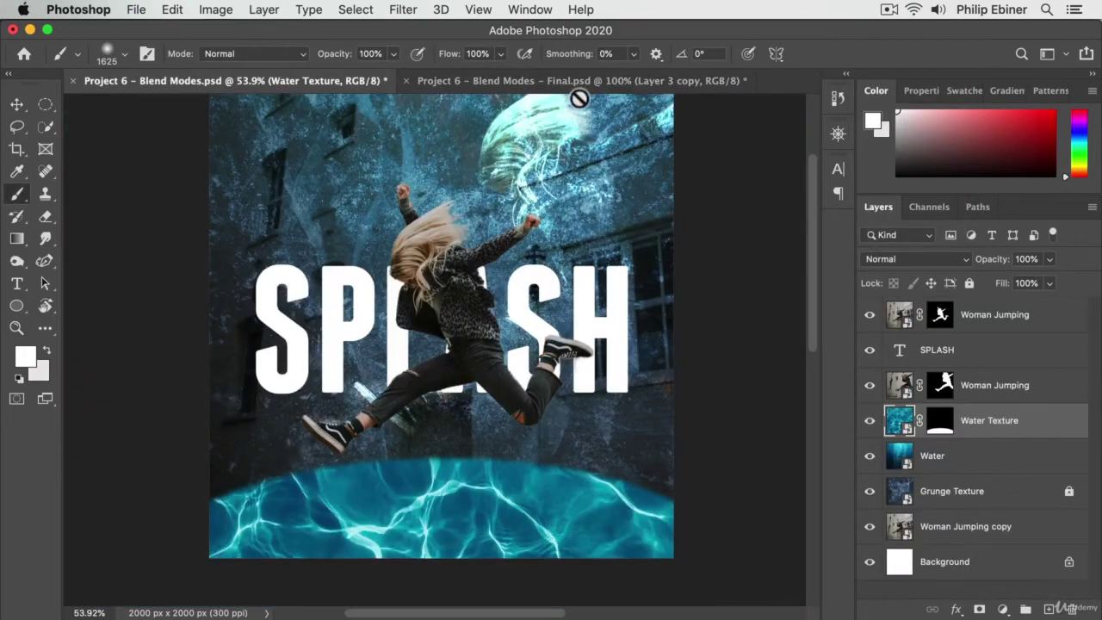
Step: Return to Blend Modes.psd and target the Water Texture layer's mask
click(578, 80)
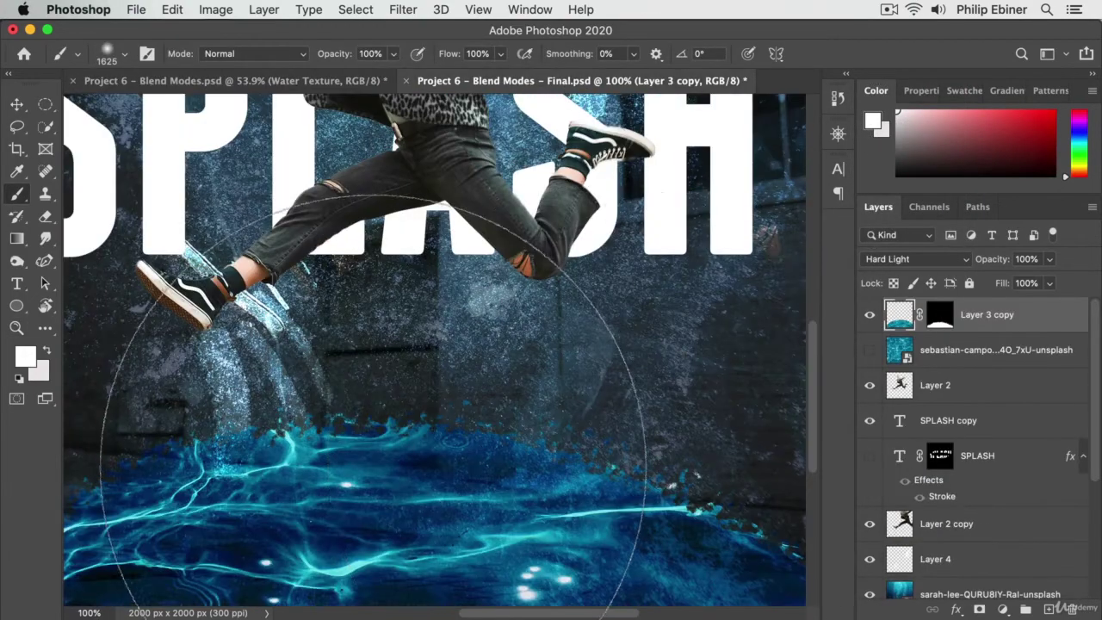
click(17, 104)
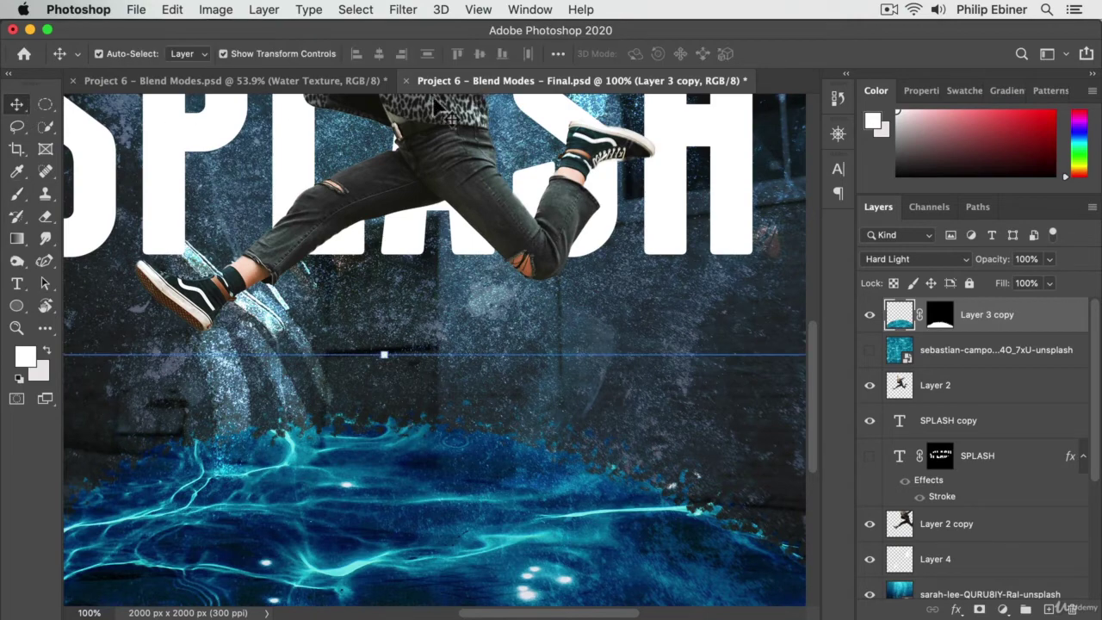
click(319, 80)
click(941, 433)
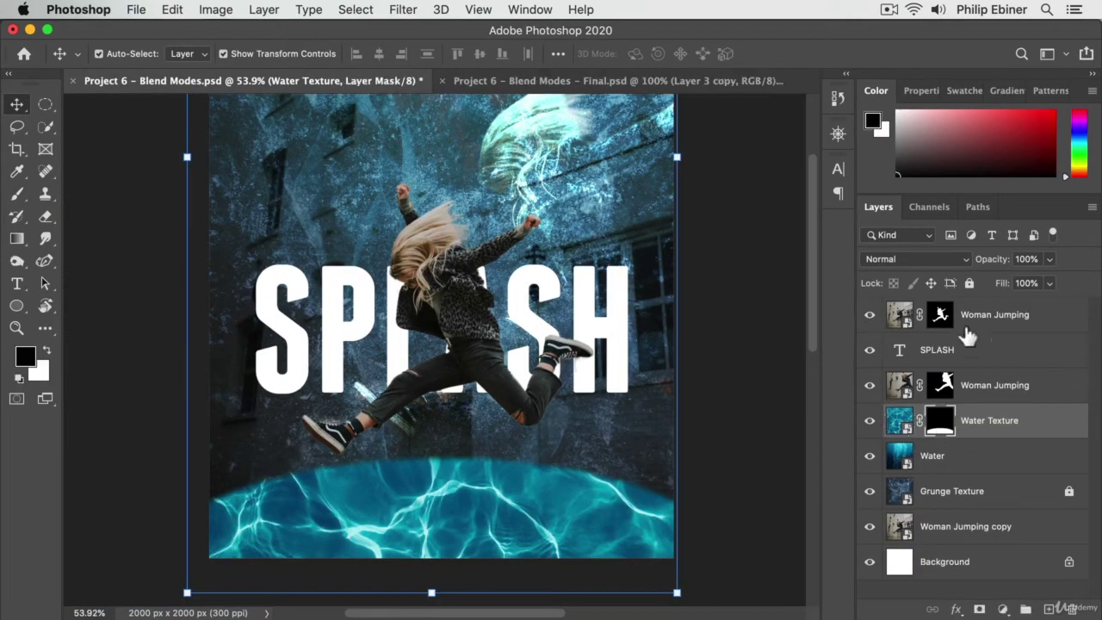
Step: Test a 471 px white brush stroke on the water mask, then undo it
click(17, 194)
mouse_move(557, 422)
mouse_down()
mouse_move(292, 447)
mouse_move(270, 437)
mouse_up()
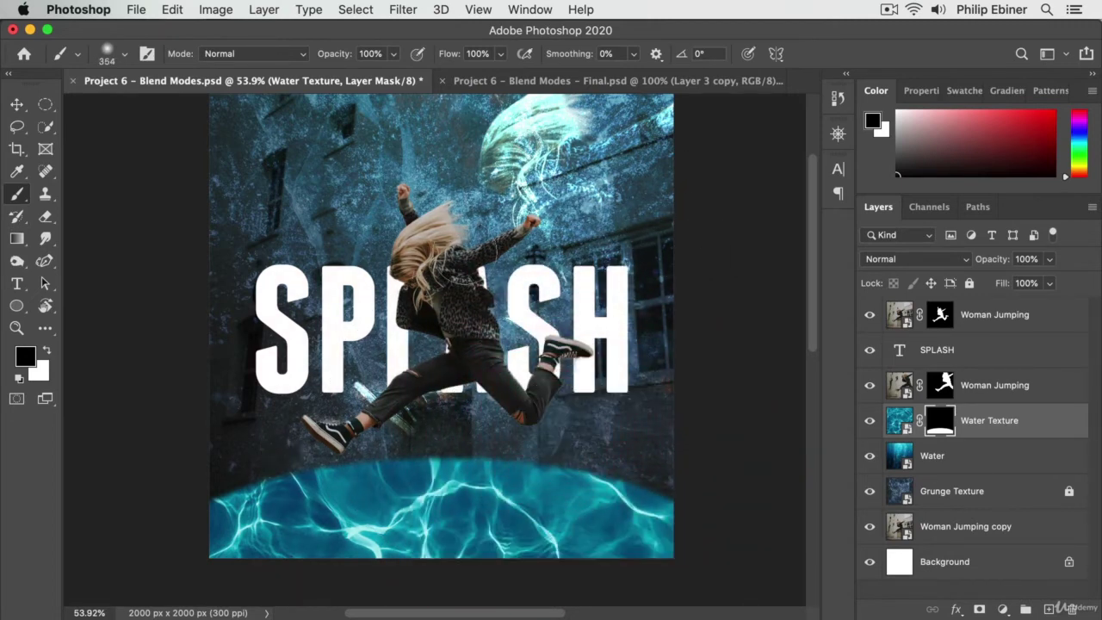
click(47, 352)
mouse_move(465, 178)
mouse_down()
mouse_move(327, 172)
mouse_move(654, 198)
mouse_move(387, 327)
mouse_move(327, 284)
mouse_move(344, 396)
mouse_move(447, 413)
mouse_move(525, 404)
mouse_up()
key(super+z)
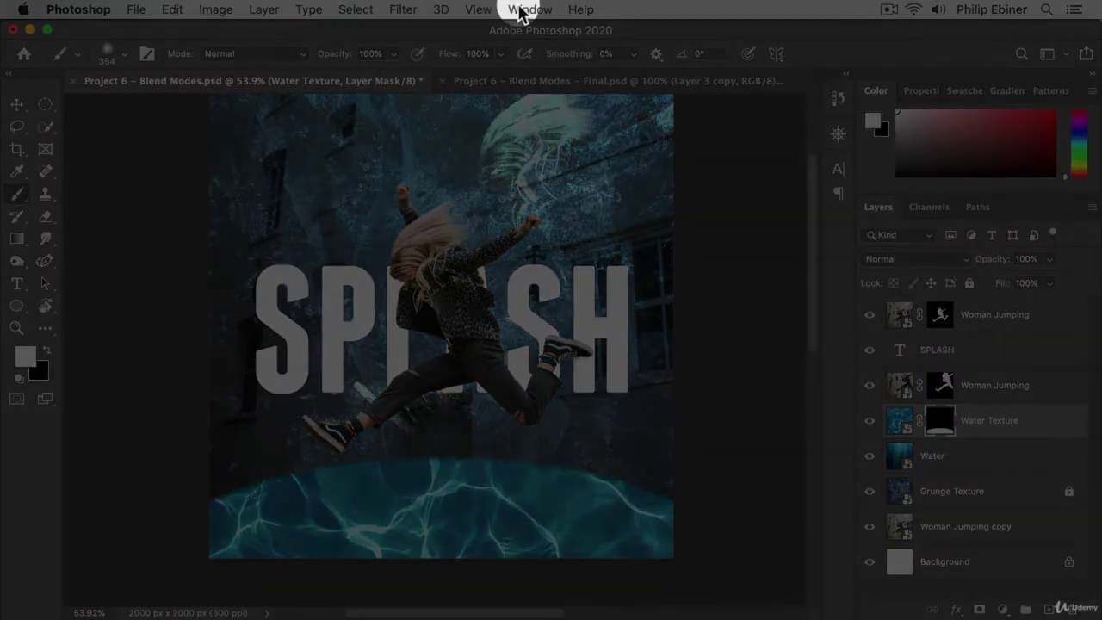
Step: Bring up the brush settings and turn on Shape Dynamics
click(523, 10)
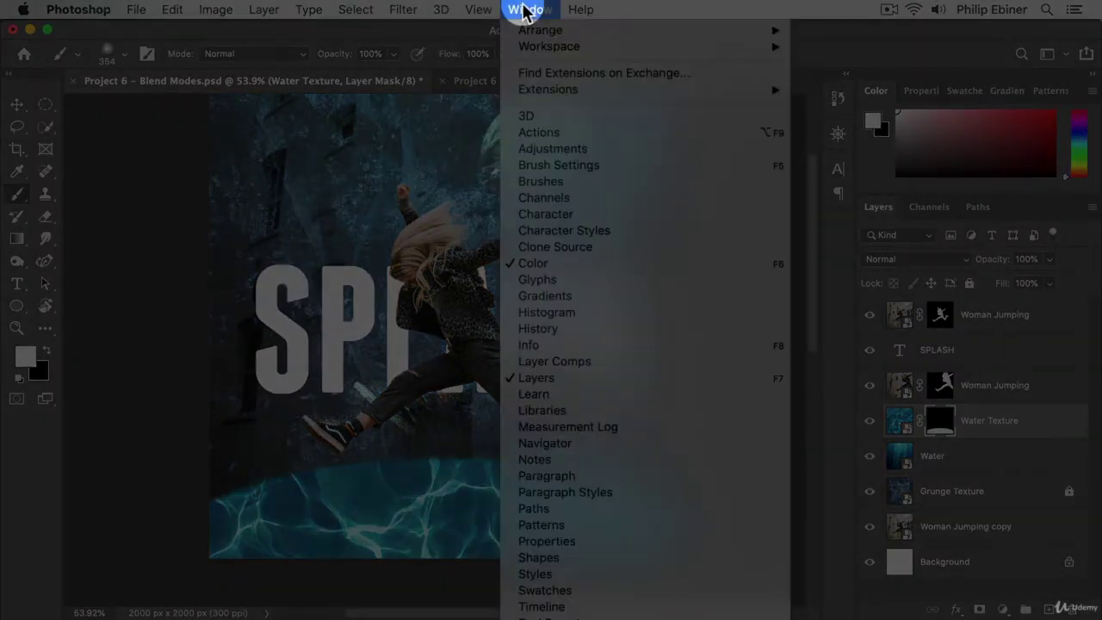
click(147, 54)
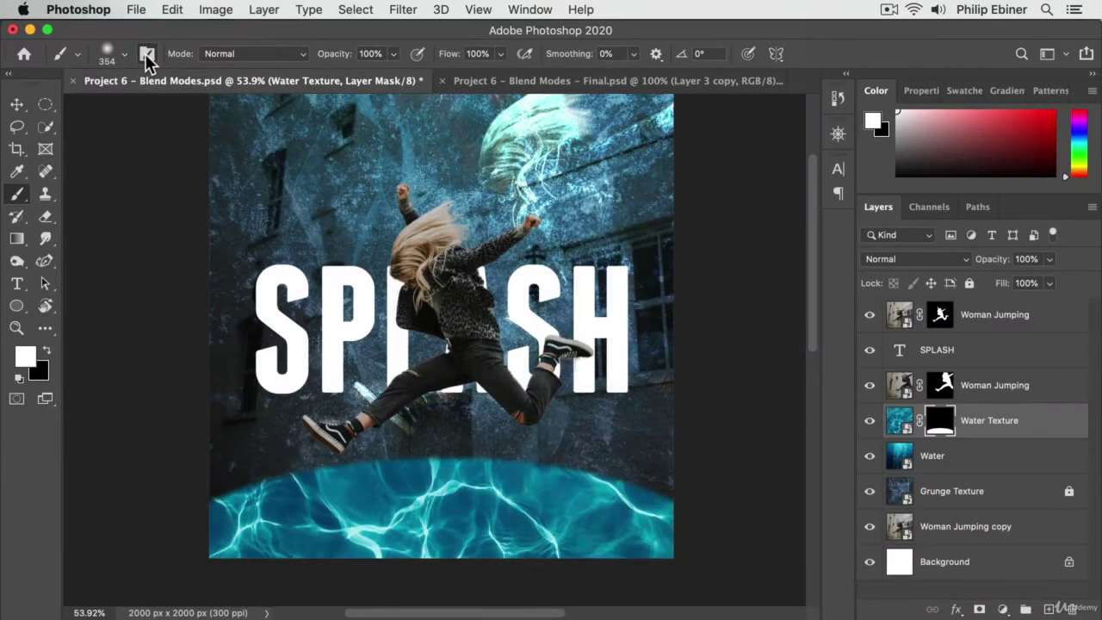
click(146, 53)
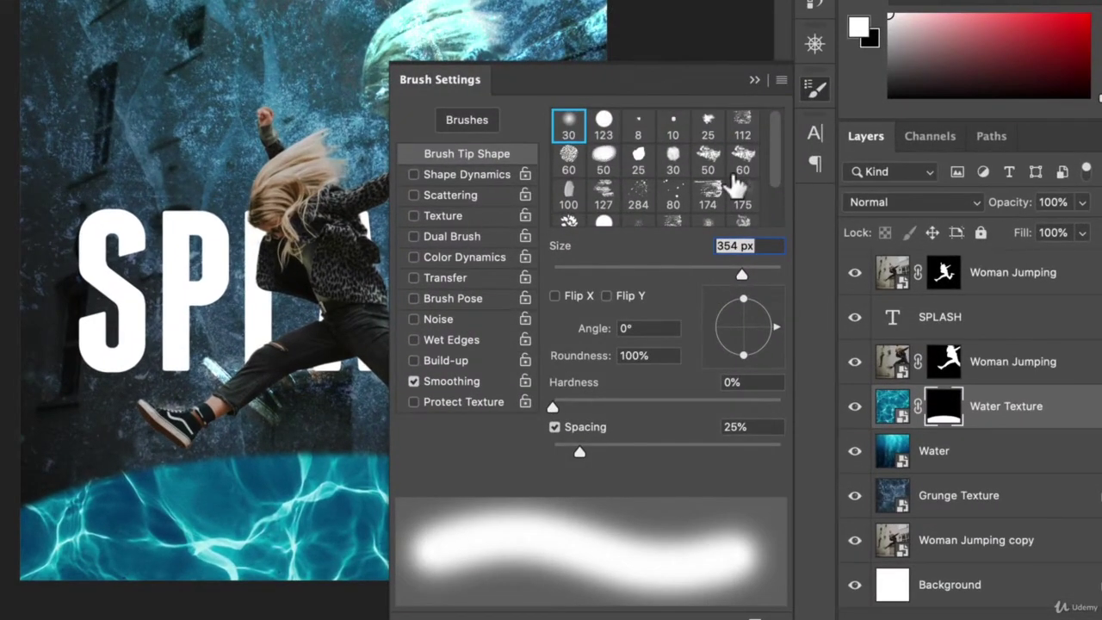
scroll(734, 185, down, 2)
scroll(734, 185, up, 2)
scroll(734, 193, down, 2)
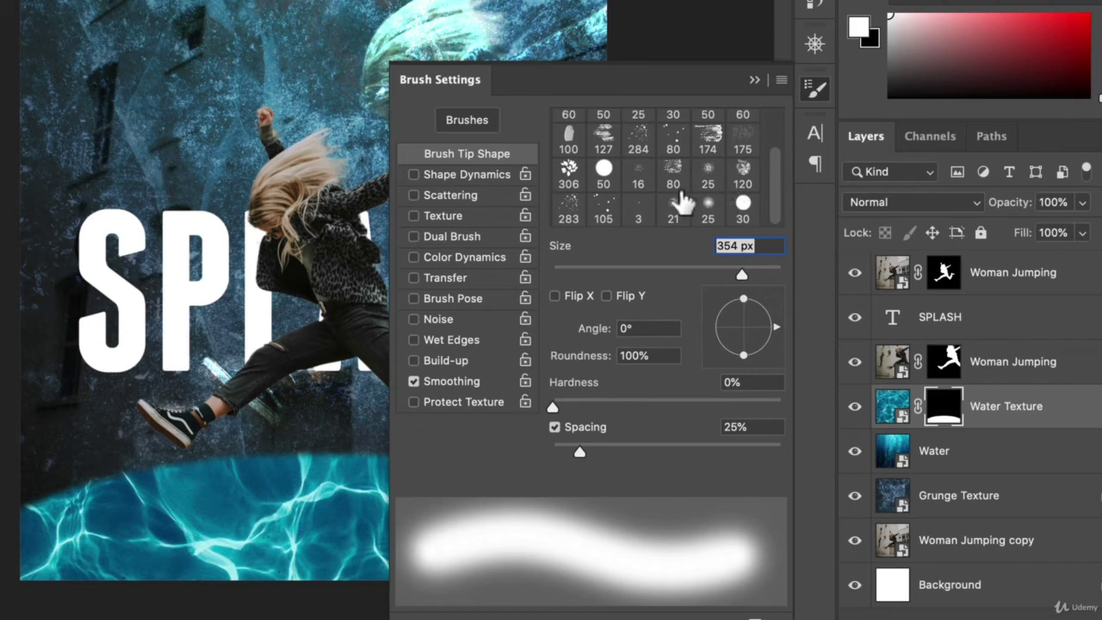
scroll(711, 183, up, 2)
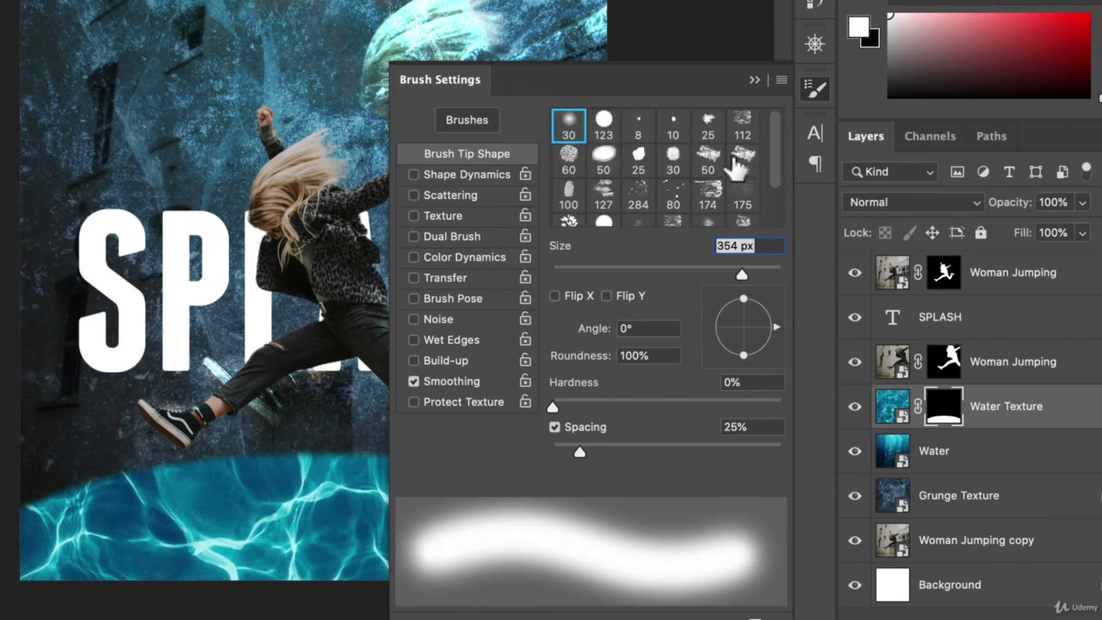
click(469, 175)
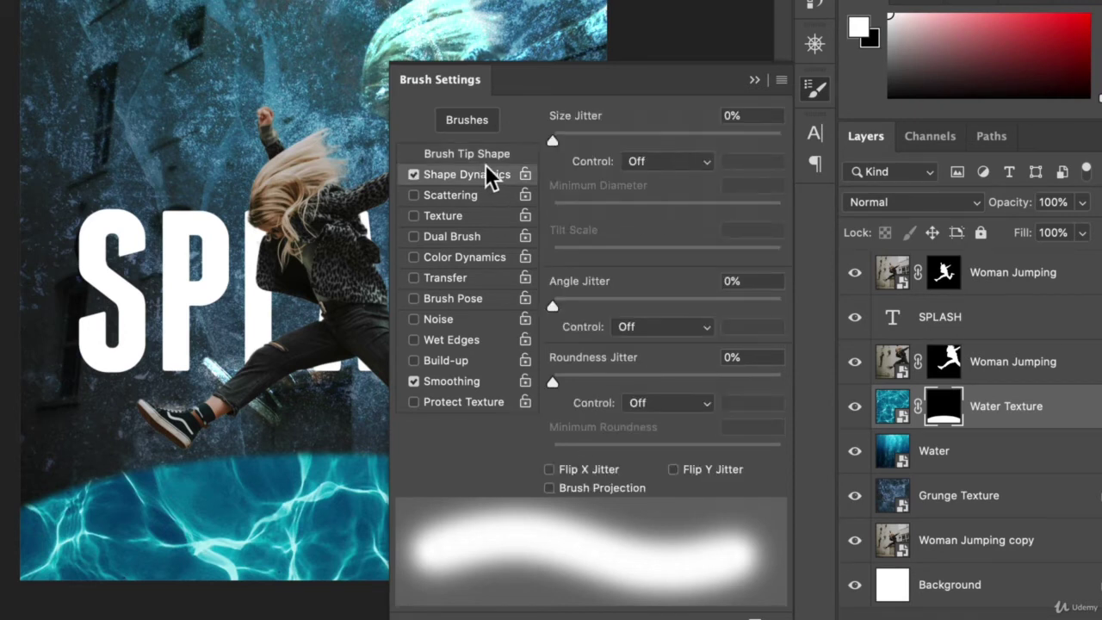
click(462, 155)
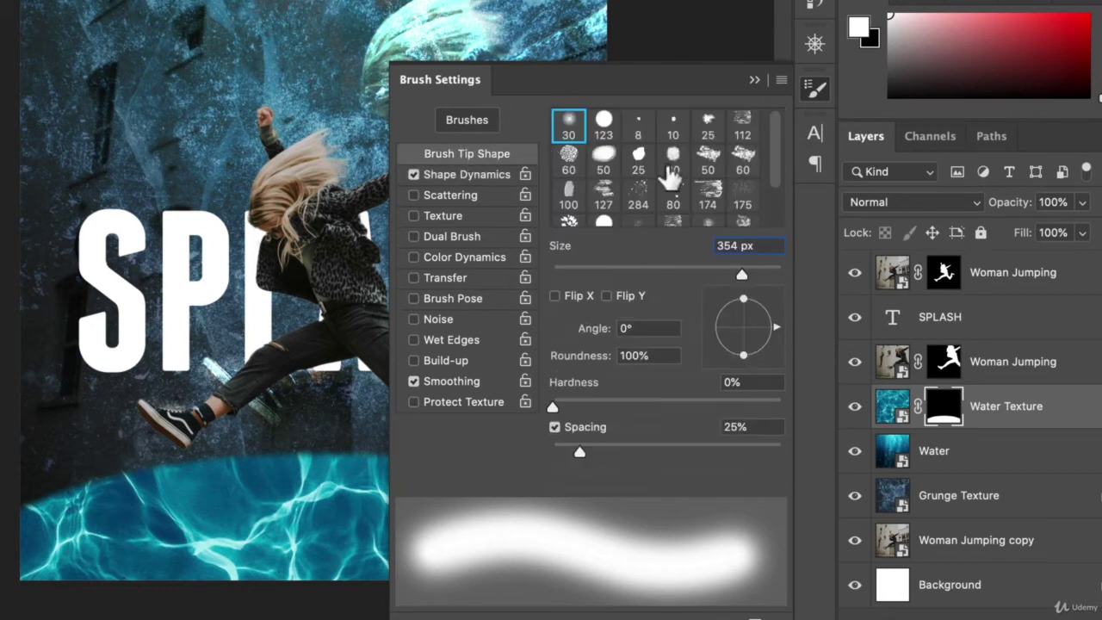
Step: Compare several brush tips and settle on the 283 px spatter tip
scroll(669, 176, down, 1)
click(671, 206)
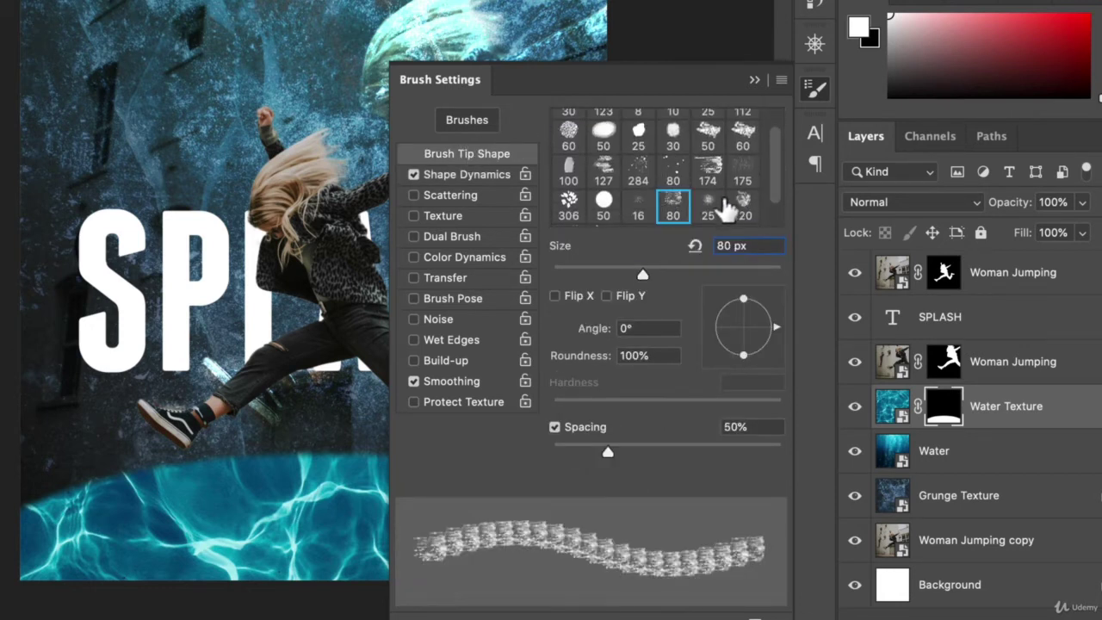
click(708, 207)
click(682, 204)
click(672, 172)
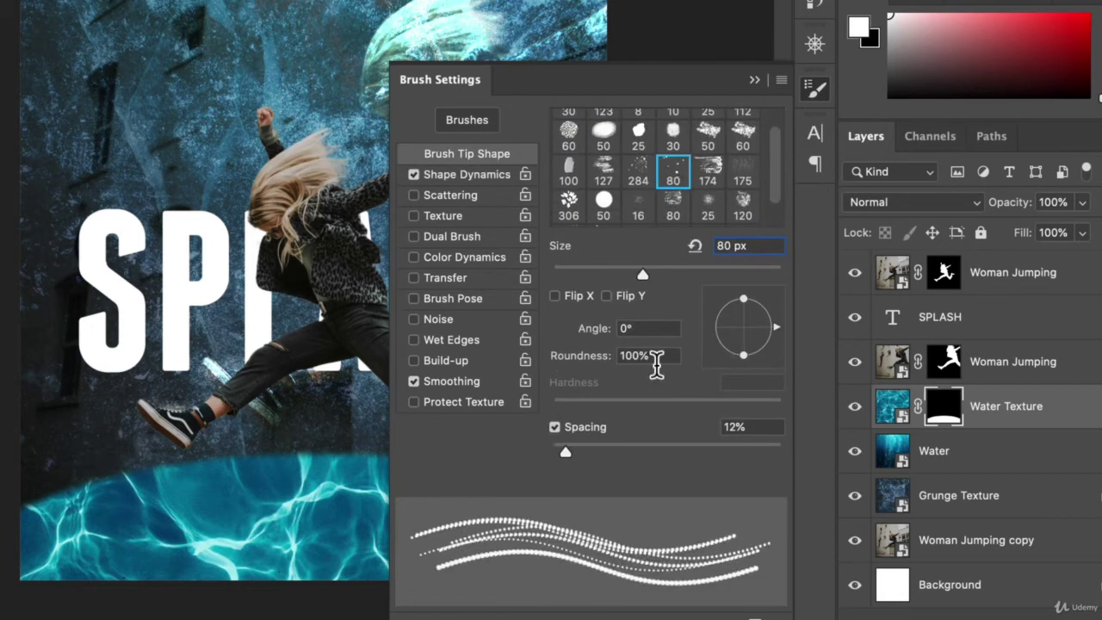
click(569, 136)
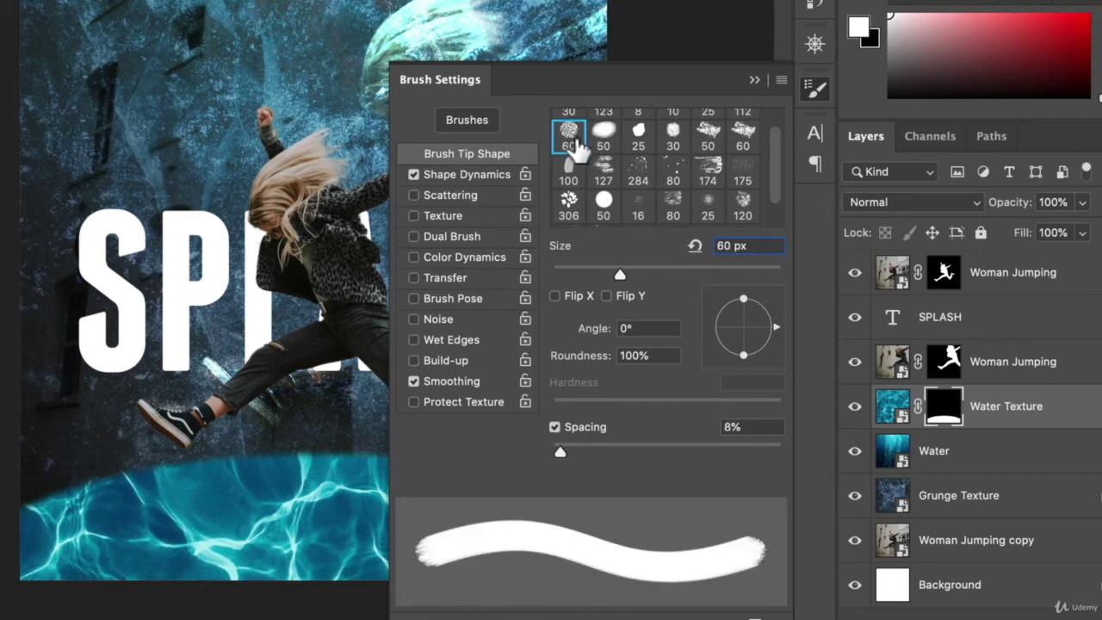
scroll(613, 167, up, 1)
scroll(700, 175, down, 2)
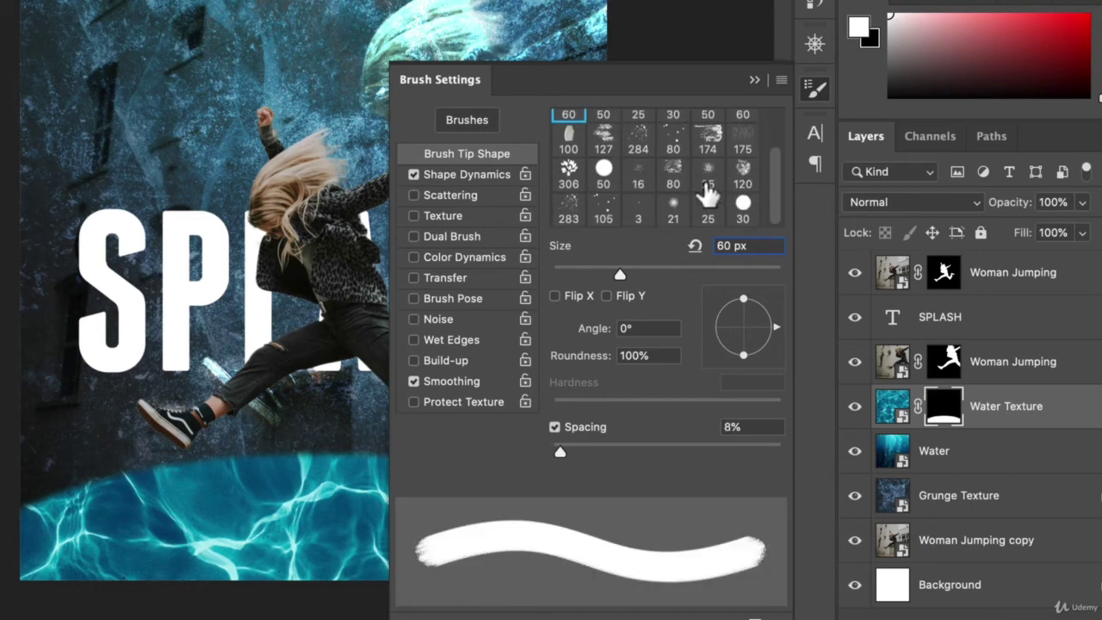
click(567, 207)
click(603, 207)
click(567, 210)
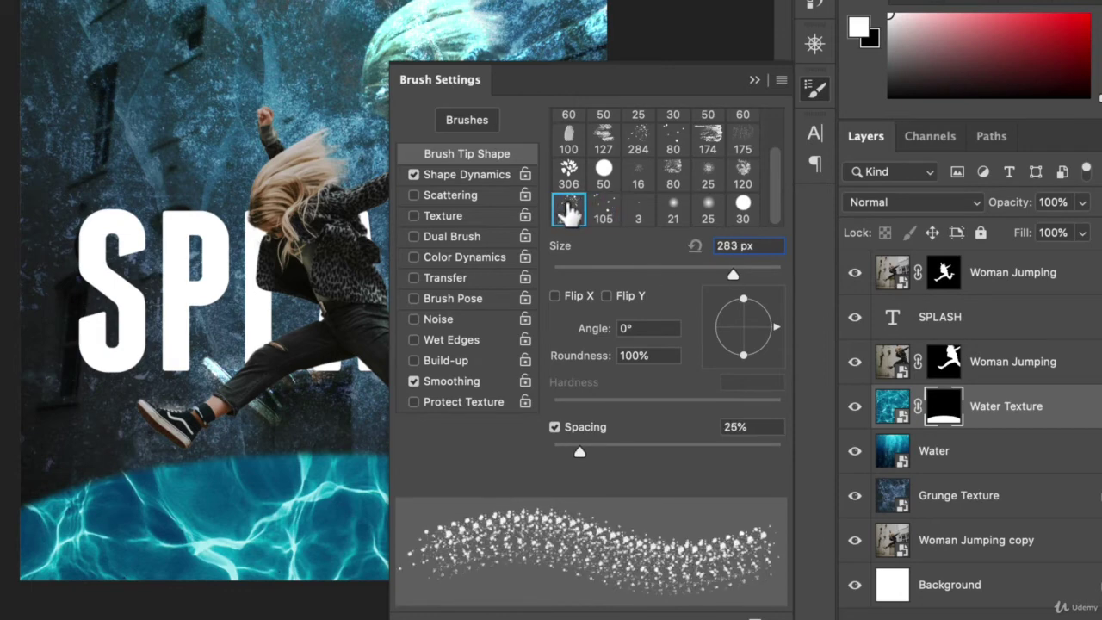
Step: Shrink the brush to about 157 px and extend the water along the puddle's upper-left edge
click(817, 87)
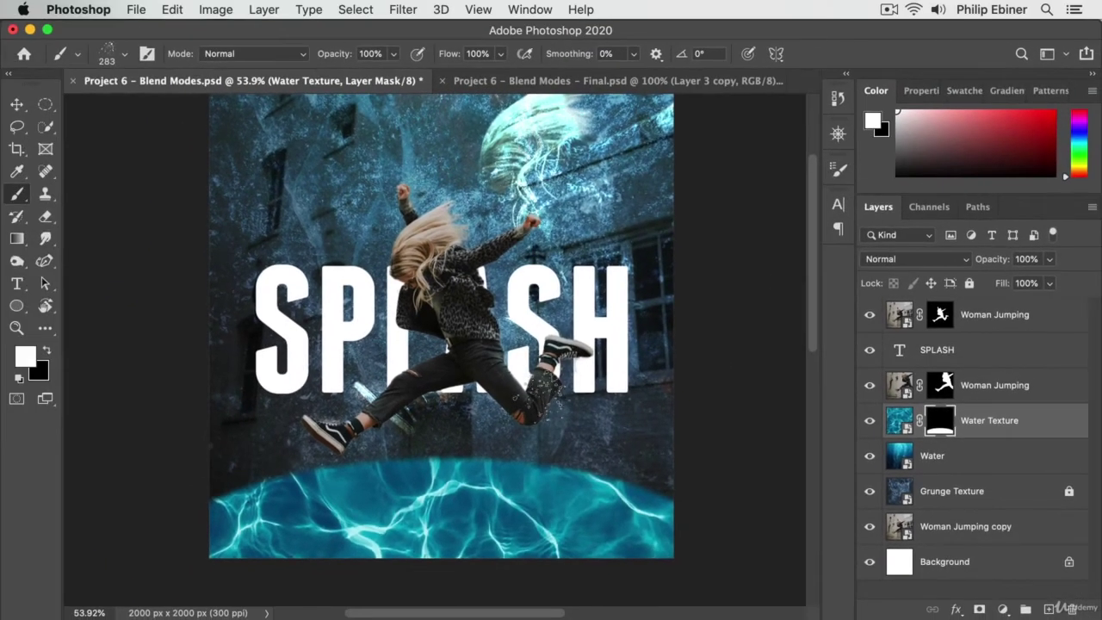
drag(608, 454, 581, 457)
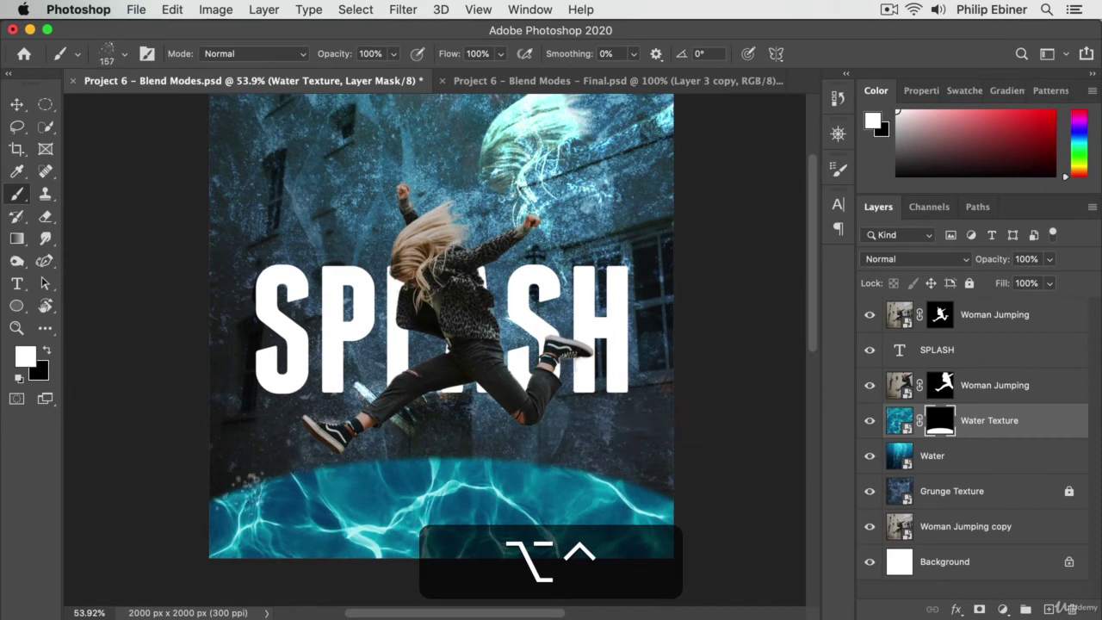
mouse_move(225, 492)
mouse_down()
mouse_move(344, 465)
mouse_move(284, 474)
mouse_up()
Step: Paint black over the water's glowing top rim, undo that stroke, and reopen brush settings
key(super)
click(47, 350)
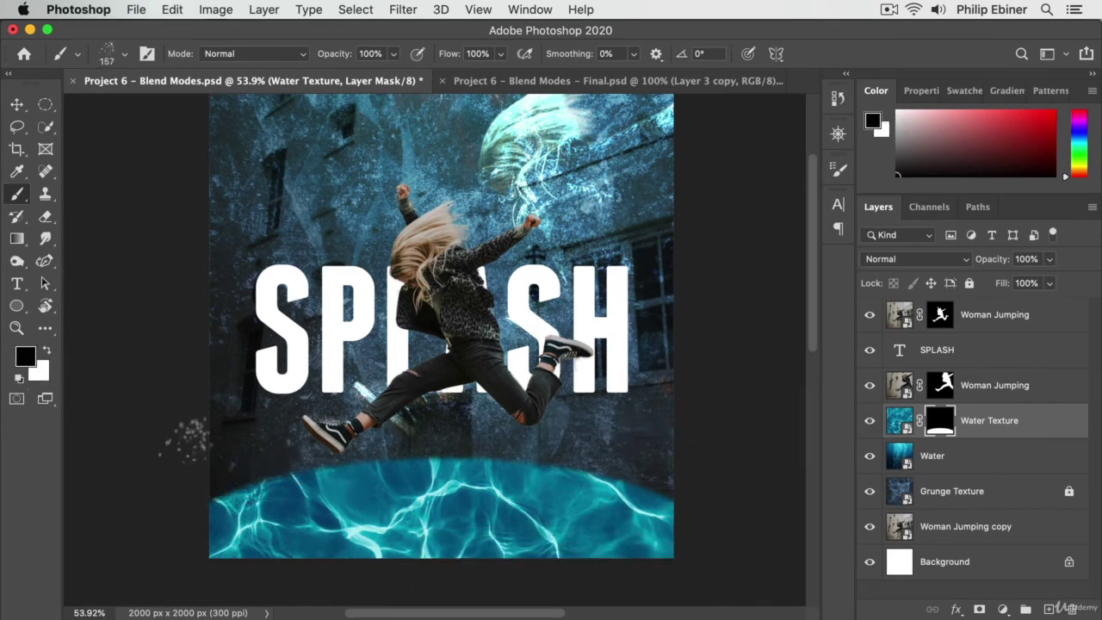
mouse_move(216, 501)
mouse_down()
mouse_move(268, 470)
mouse_move(431, 458)
mouse_move(650, 486)
mouse_move(599, 474)
mouse_move(321, 472)
mouse_move(198, 503)
mouse_move(606, 464)
mouse_move(620, 480)
mouse_move(196, 494)
mouse_move(472, 453)
mouse_move(704, 520)
mouse_move(372, 466)
mouse_move(184, 504)
mouse_up()
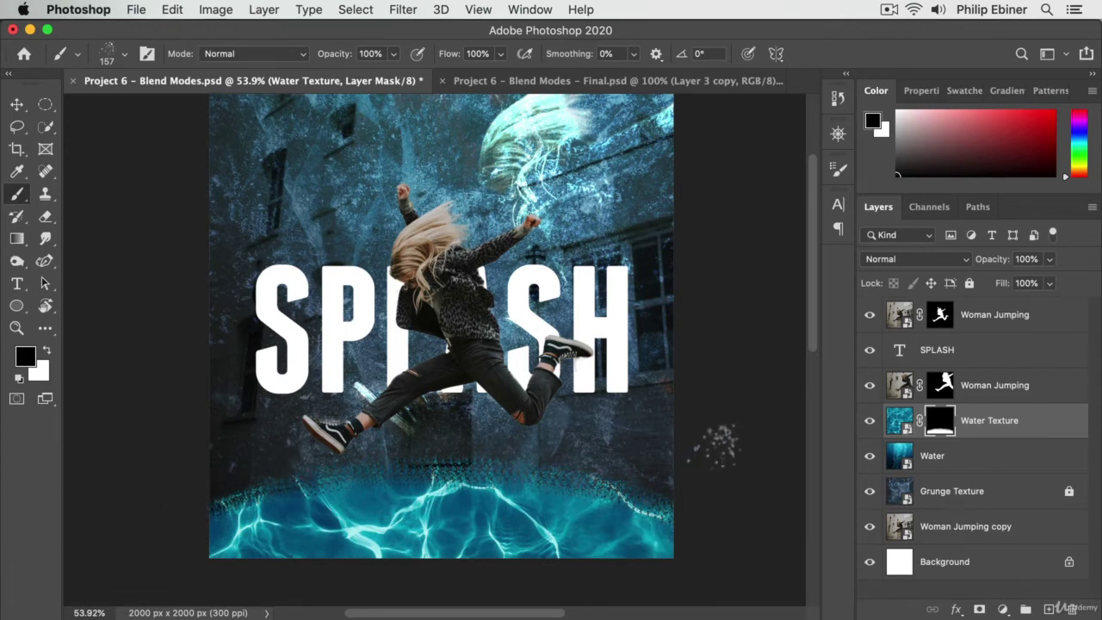
key(super+z)
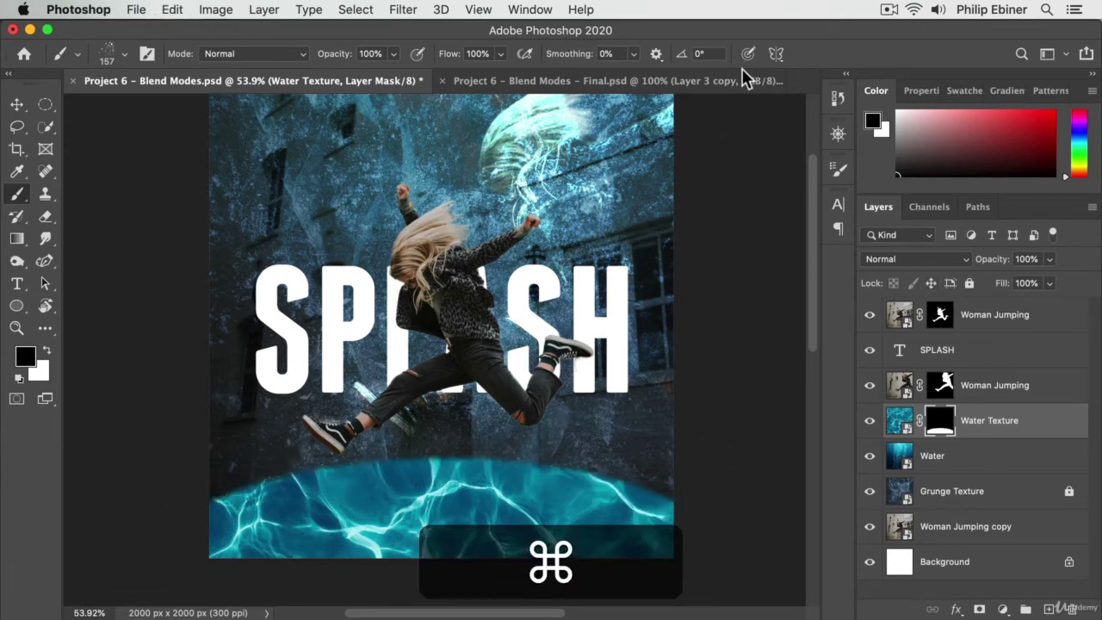
click(838, 169)
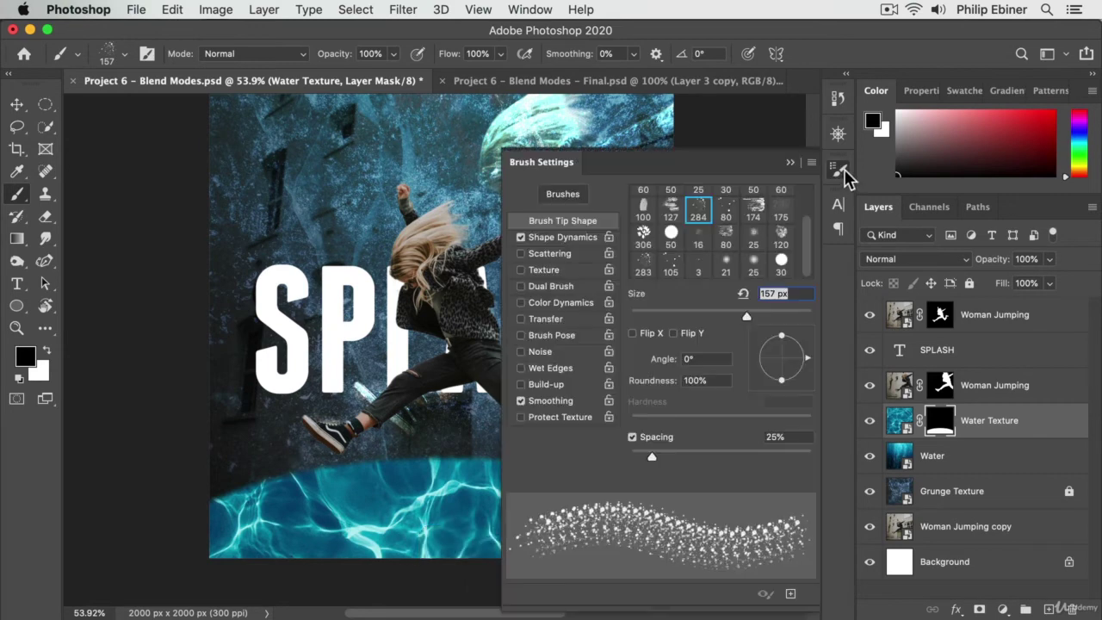
Step: Try the 80, 25 and 284 px tips, then settle on the 120 px bristle tip at 12% spacing
click(727, 238)
click(755, 241)
click(781, 240)
scroll(781, 247, up, 1)
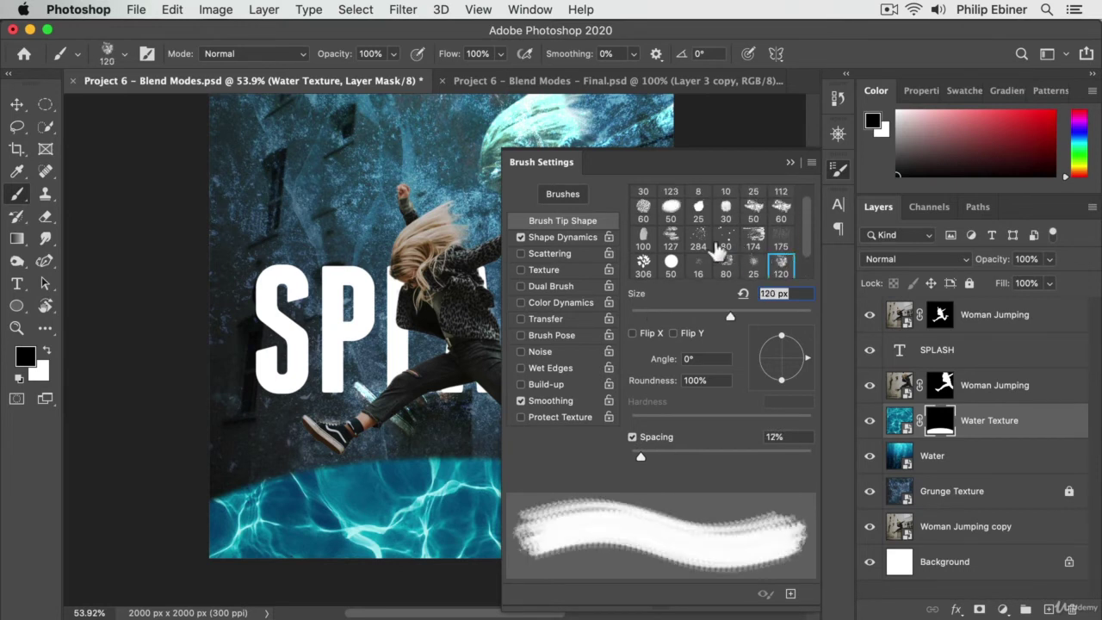
click(698, 241)
click(783, 262)
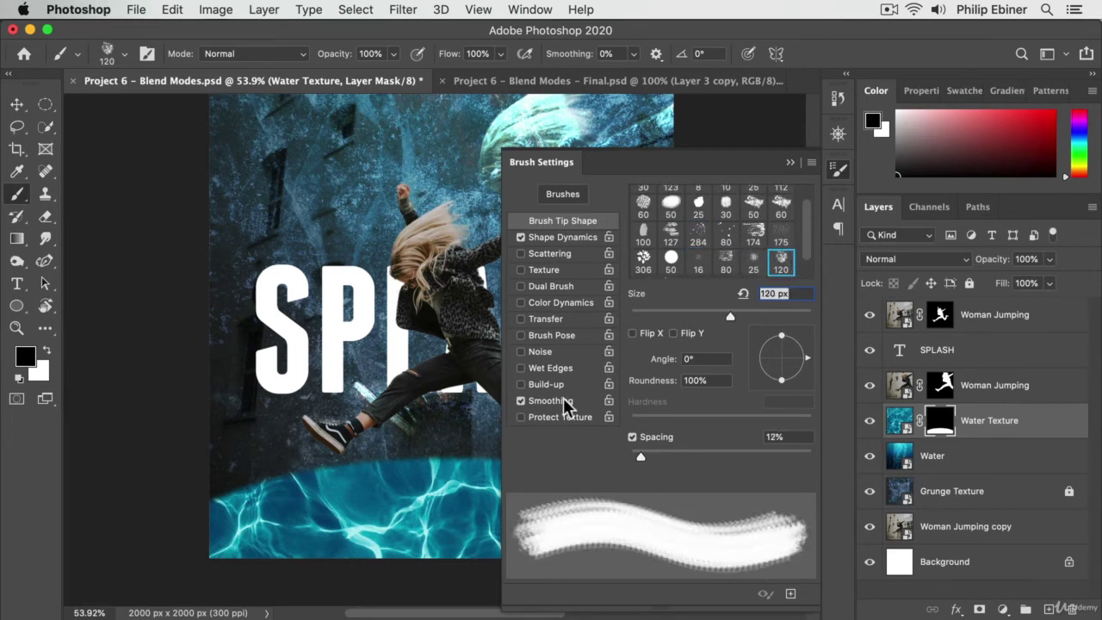
click(840, 170)
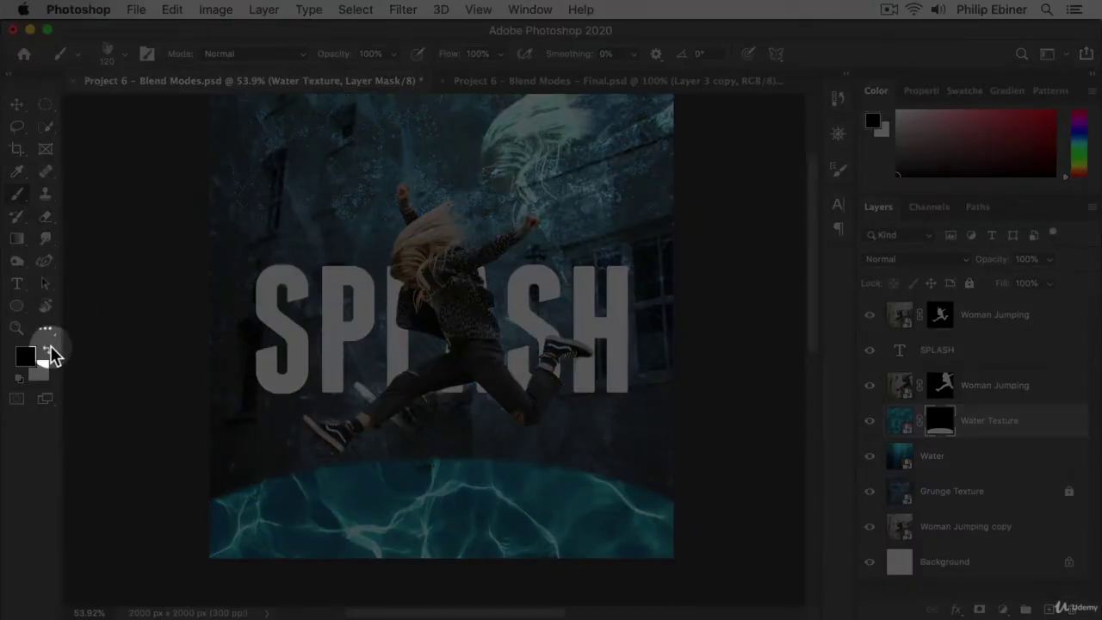
Step: Paint a white water dome along the top of the puddle, then undo it
click(48, 349)
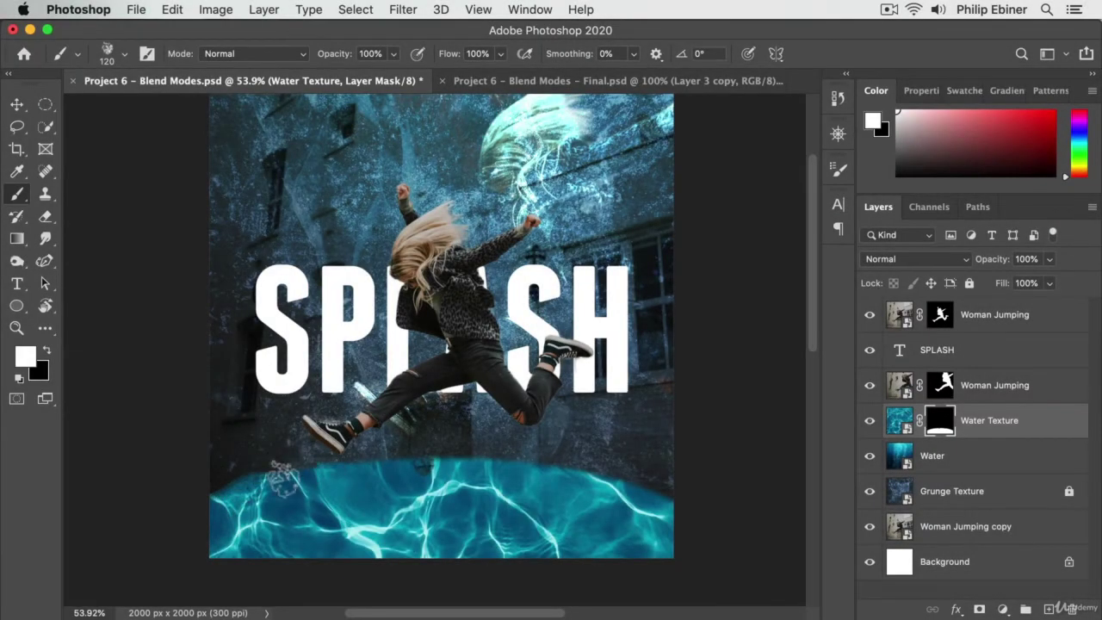
mouse_move(282, 478)
mouse_down()
mouse_move(375, 452)
mouse_move(429, 451)
mouse_move(506, 465)
mouse_move(420, 471)
mouse_move(466, 458)
mouse_move(604, 462)
mouse_move(659, 482)
mouse_up()
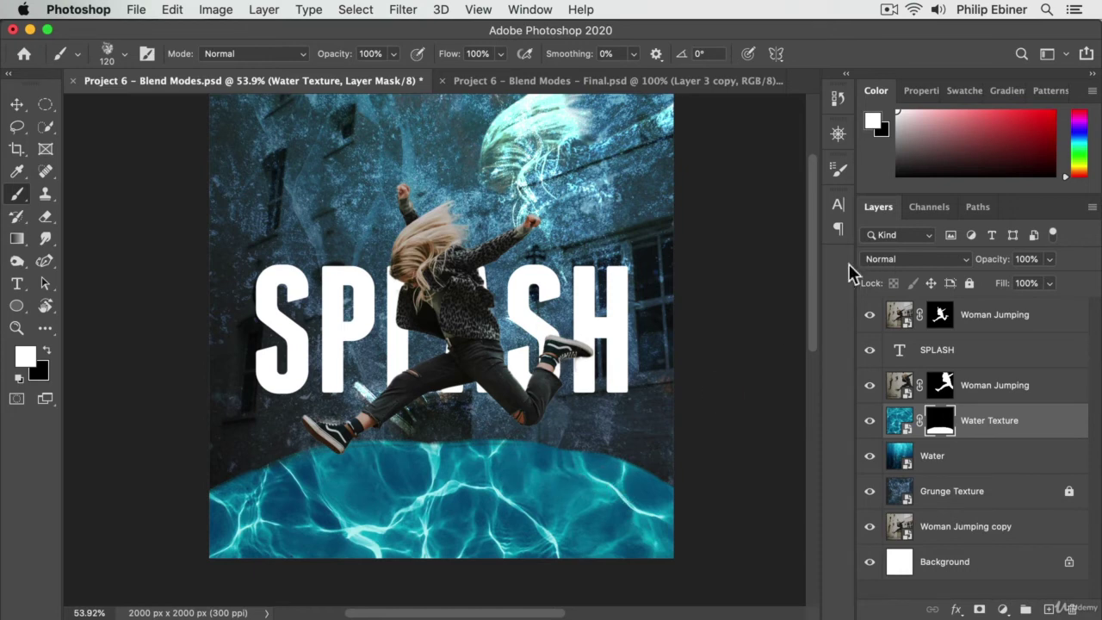
key(super+z)
key(super+z)
click(839, 167)
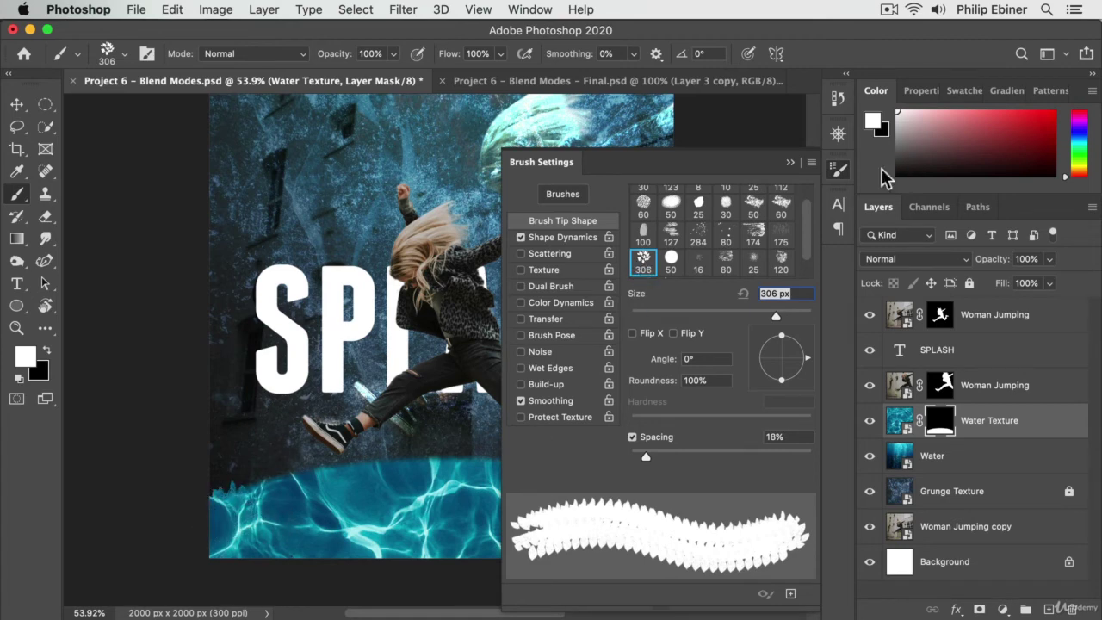
click(838, 170)
Step: Resize the bristle brush to about 123 px and paint a rough right side of the water's top edge
click(107, 53)
click(162, 107)
key(ctrl+alt)
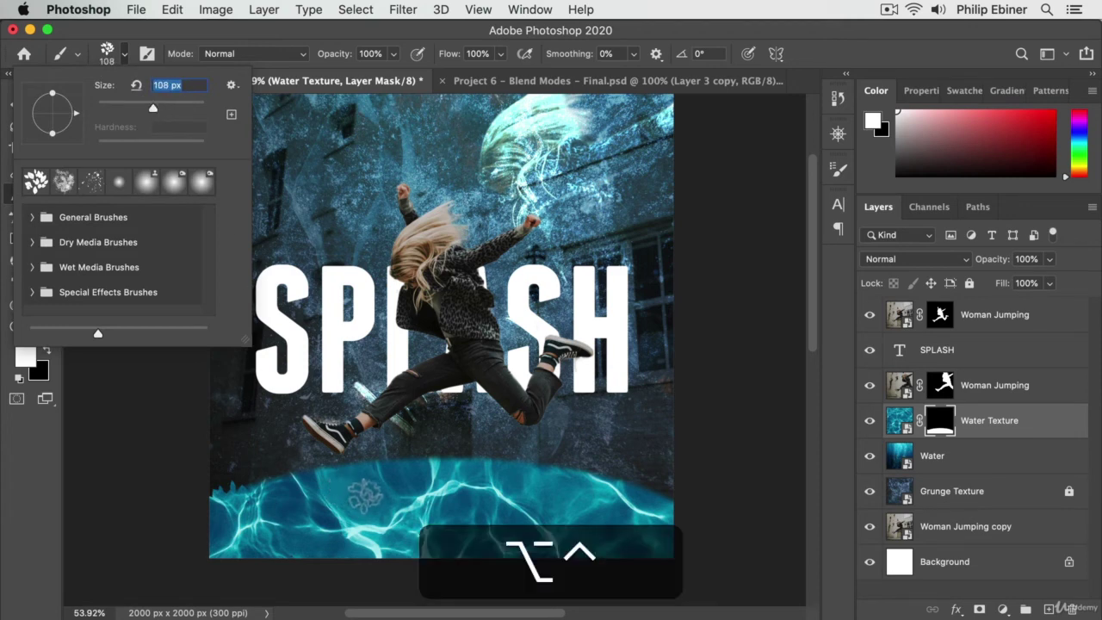
mouse_move(370, 489)
mouse_down()
mouse_move(400, 486)
mouse_move(361, 498)
mouse_up()
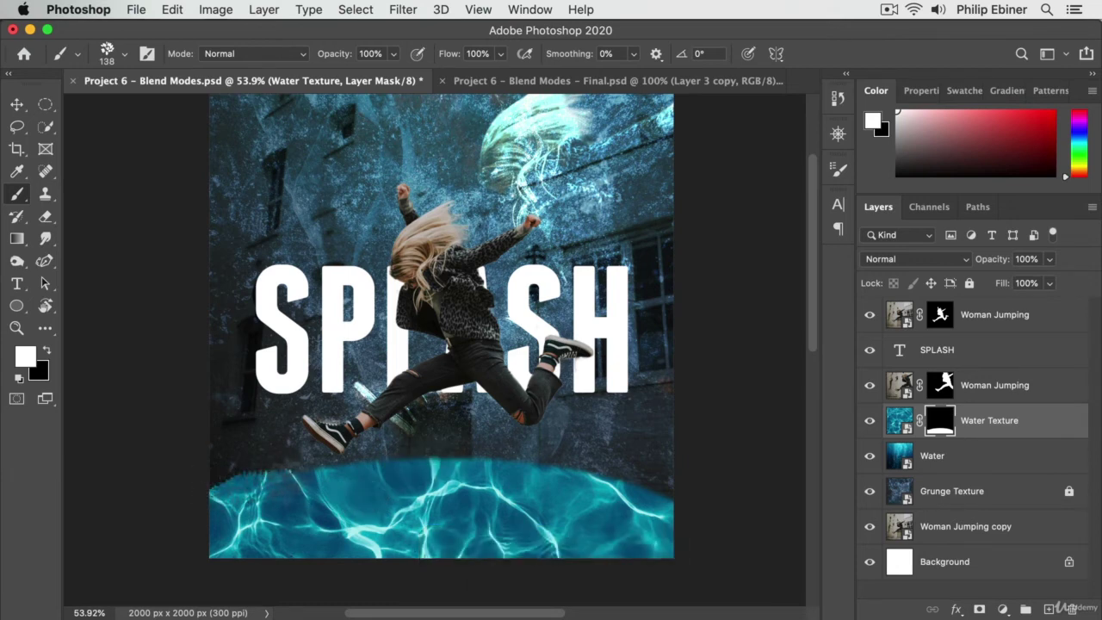
drag(585, 476, 680, 482)
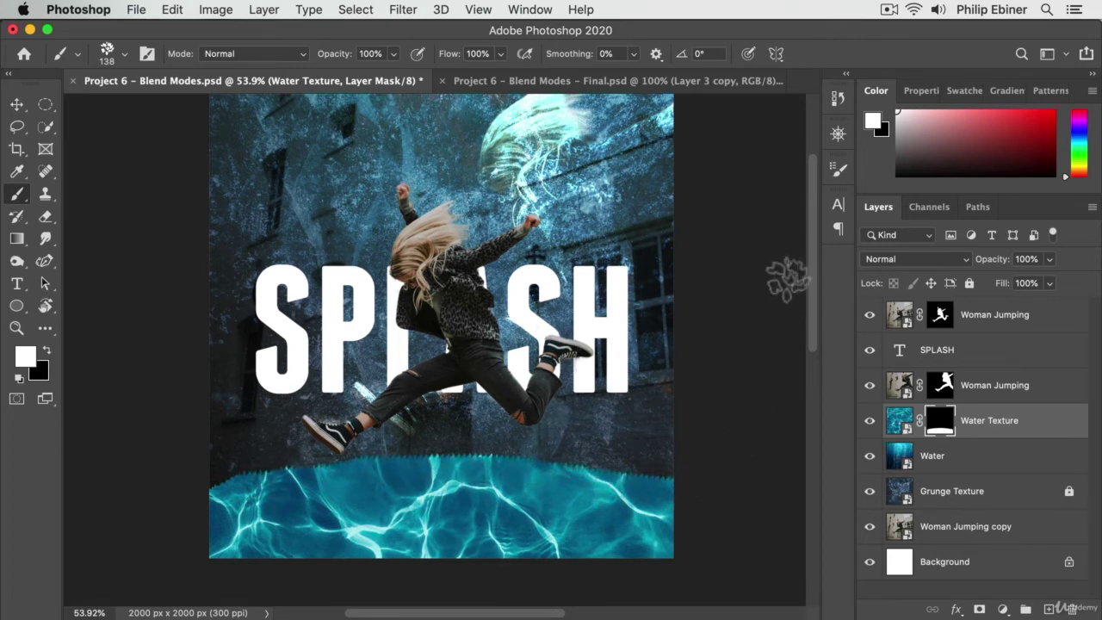
key(v)
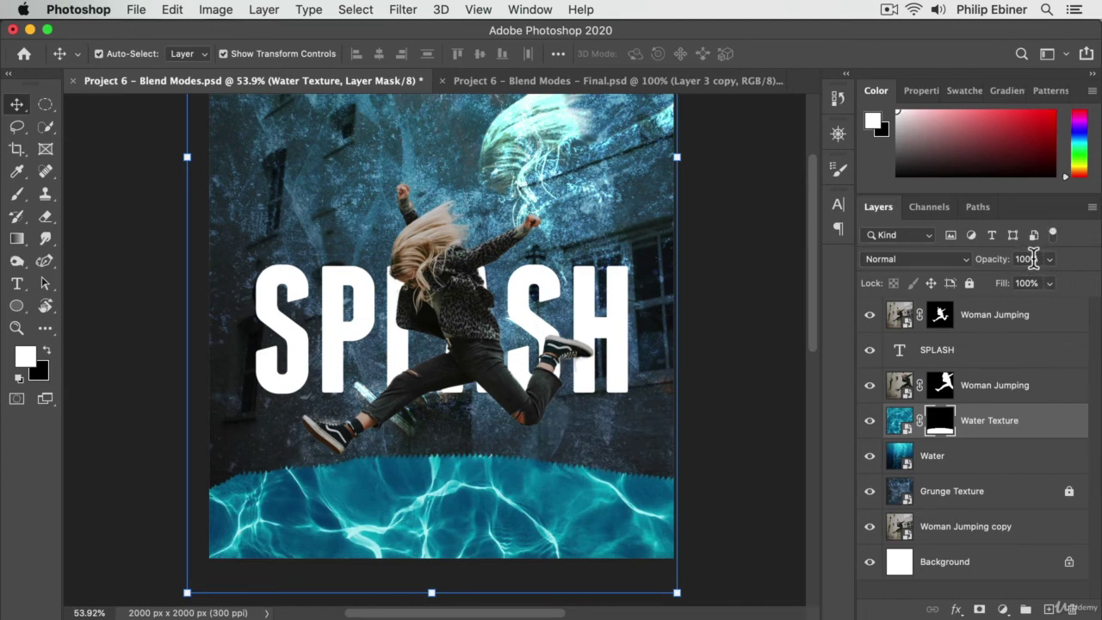
Step: Blend the Water Texture in Hard Light and move it down slightly
click(949, 258)
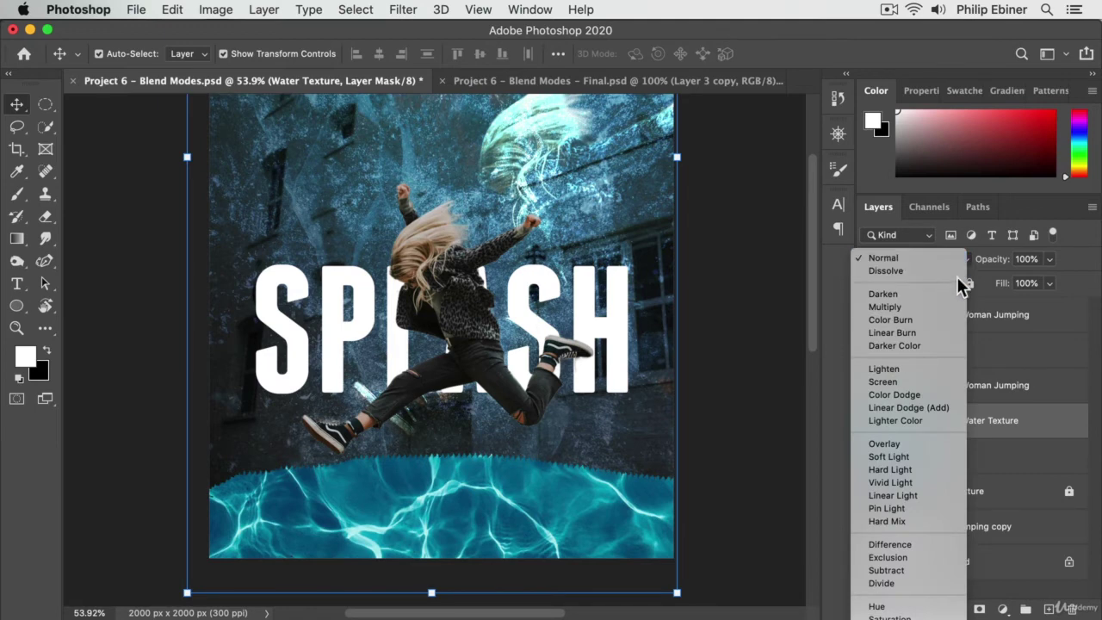
click(910, 472)
drag(454, 508, 456, 520)
Step: Nudge the top Woman Jumping layer upward and move the SPLASH text up
click(440, 248)
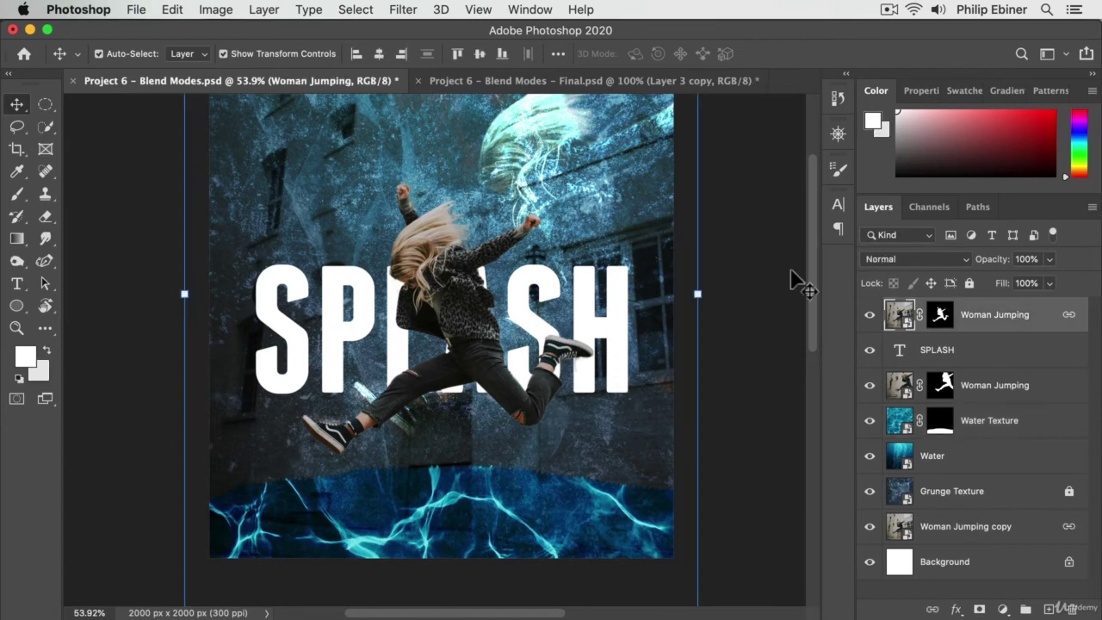
scroll(695, 265, up, 3)
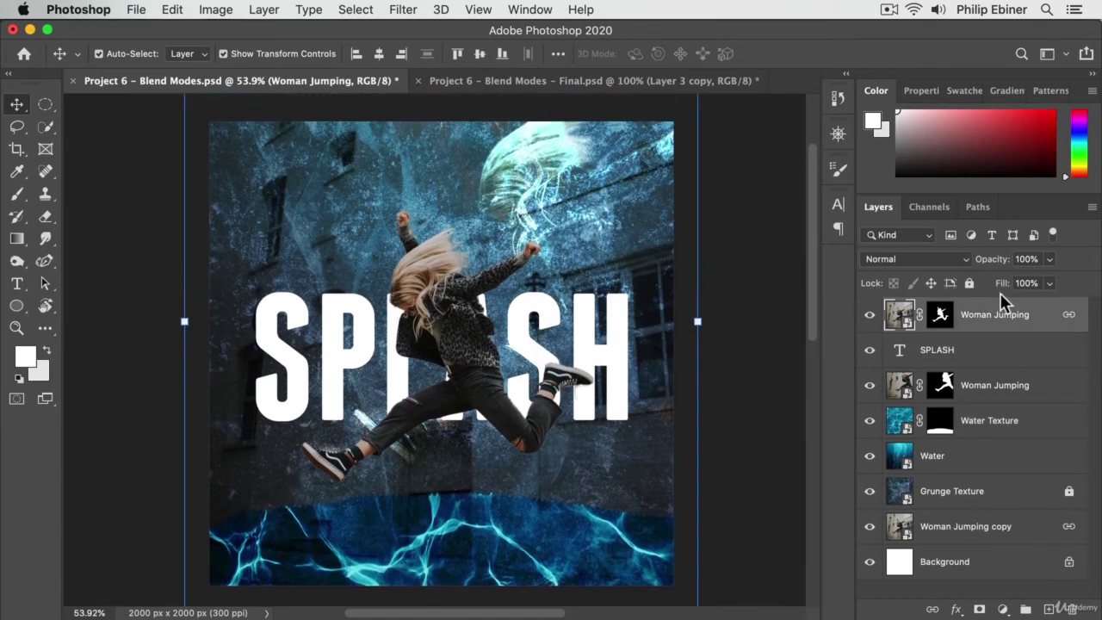
key(shift+Up)
key(shift+Up)
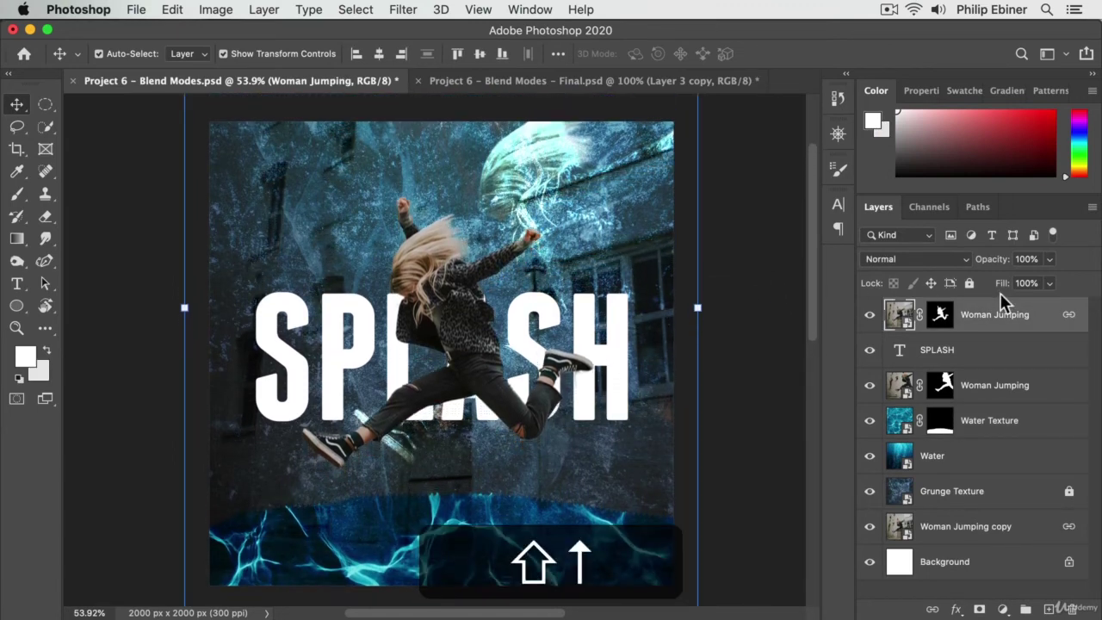
key(shift+Up)
key(shift+Up)
key(shift+Up)
key(shift+Down)
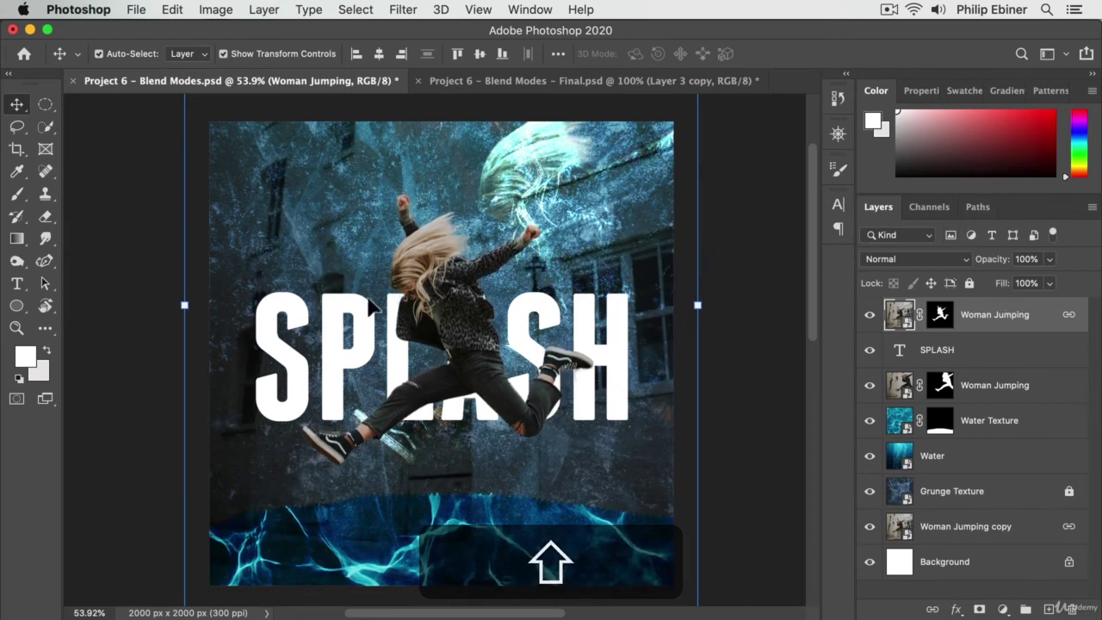
drag(348, 305, 349, 282)
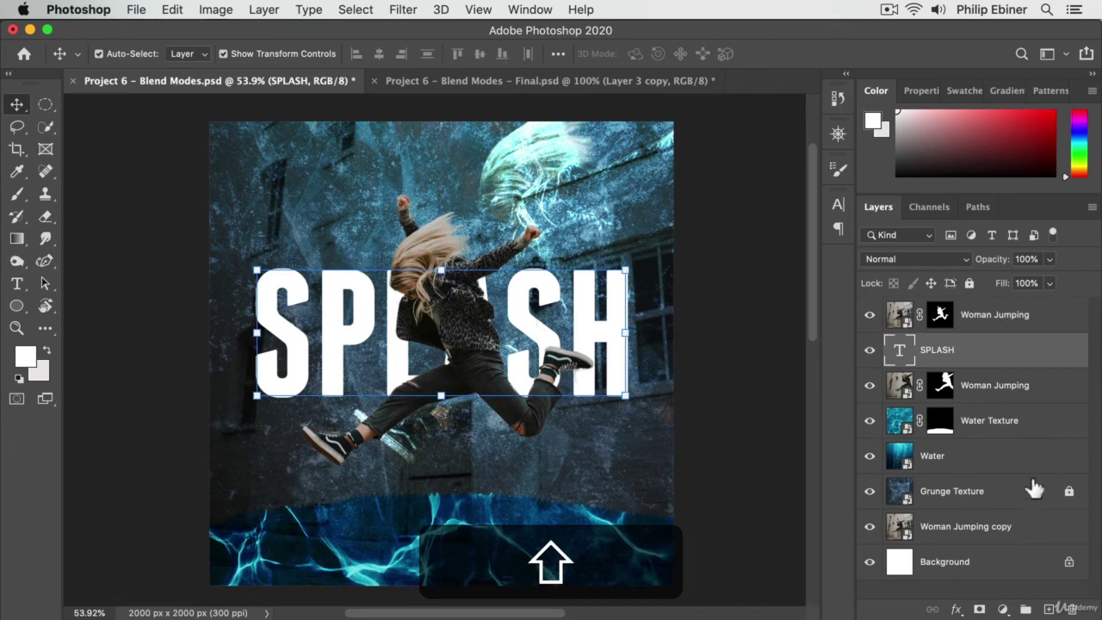
Step: Shift the Color Dodge woman copy slightly to the right
shift+click(1029, 315)
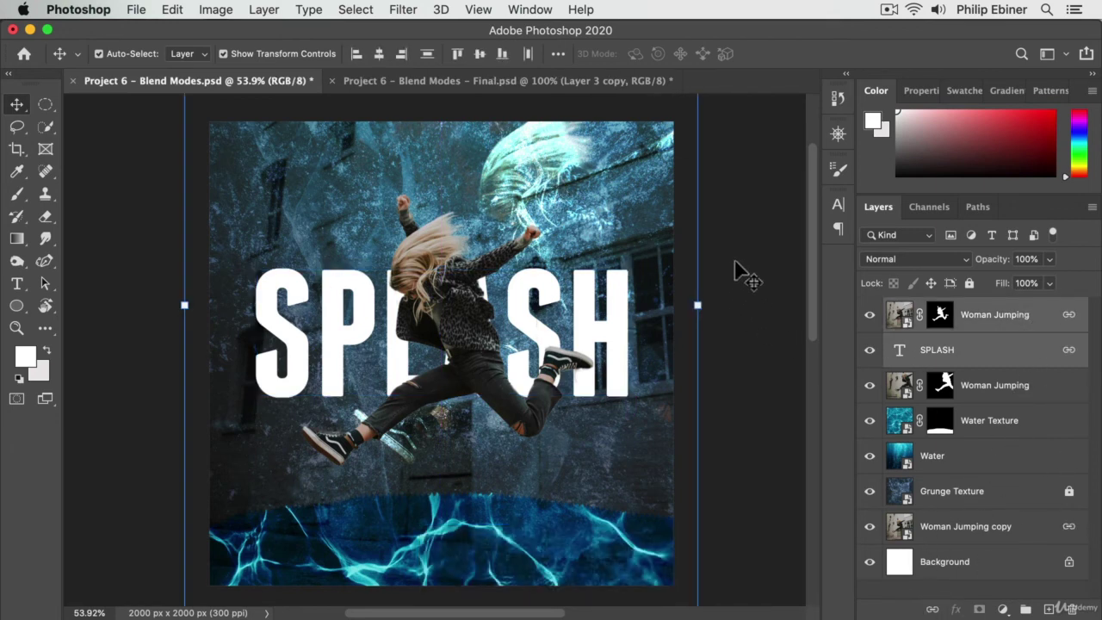
click(710, 243)
drag(537, 145, 558, 159)
Step: Deselect the Woman Jumping layer and pick the Brush tool
click(761, 350)
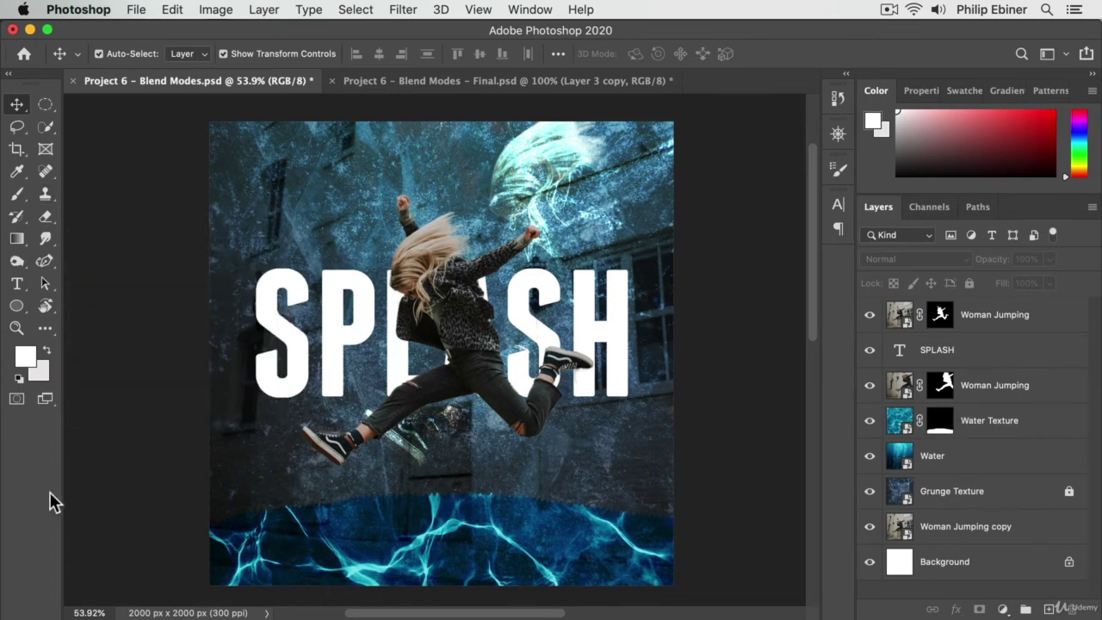
click(16, 194)
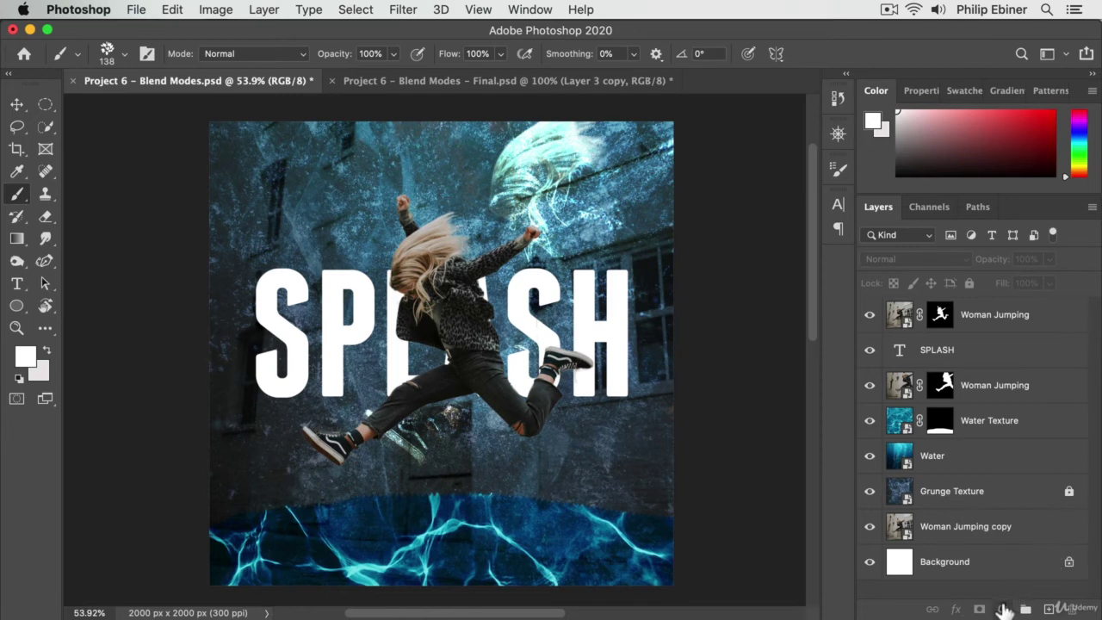
Step: Add empty Layer 1 on top and choose a 112 px brush tip at 10% spacing
click(1048, 608)
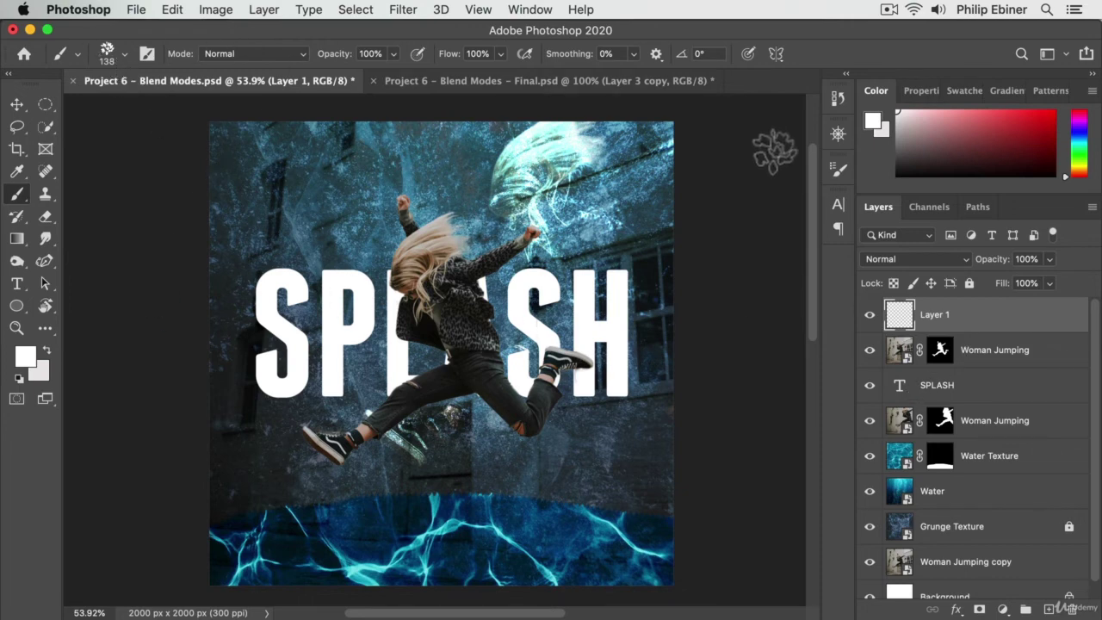
click(838, 169)
scroll(712, 238, up, 1)
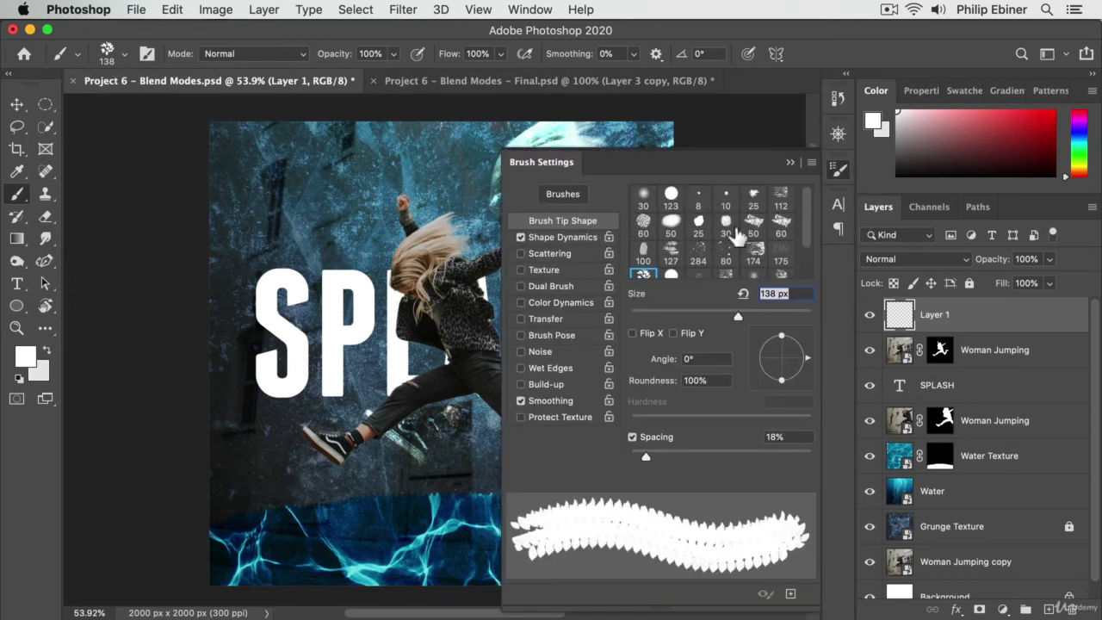
click(754, 222)
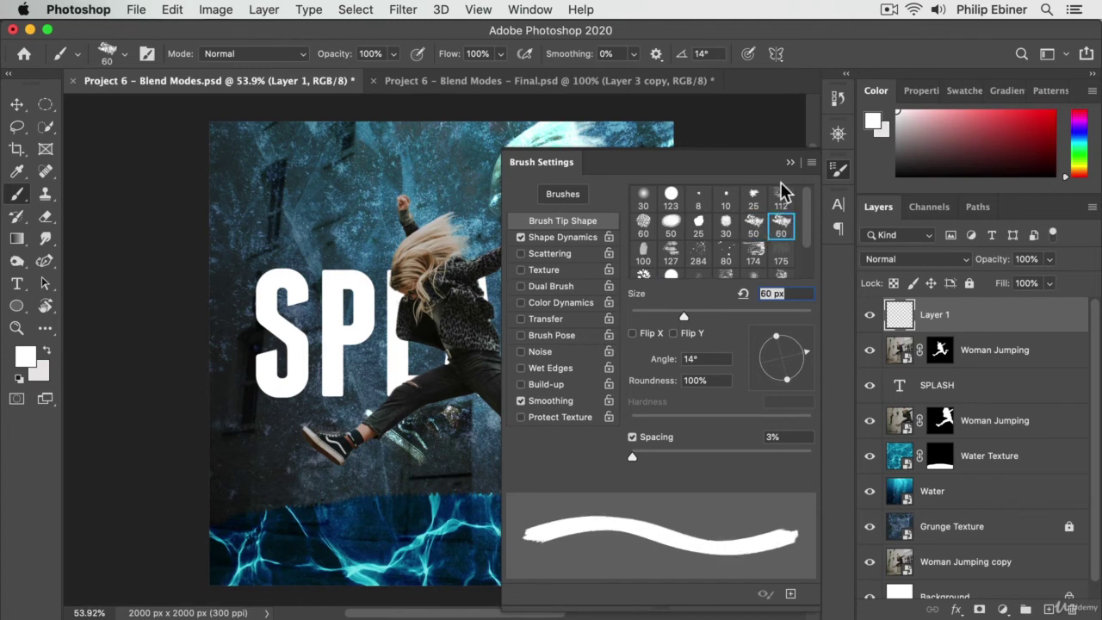
click(780, 198)
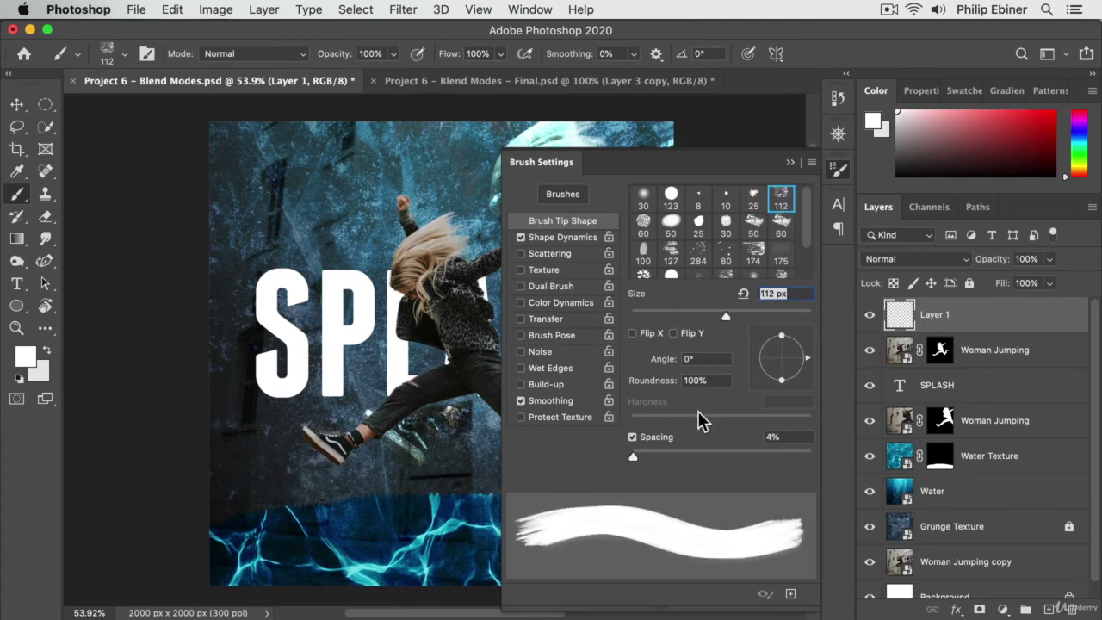
mouse_move(633, 461)
mouse_down()
mouse_move(740, 459)
mouse_move(637, 461)
mouse_up()
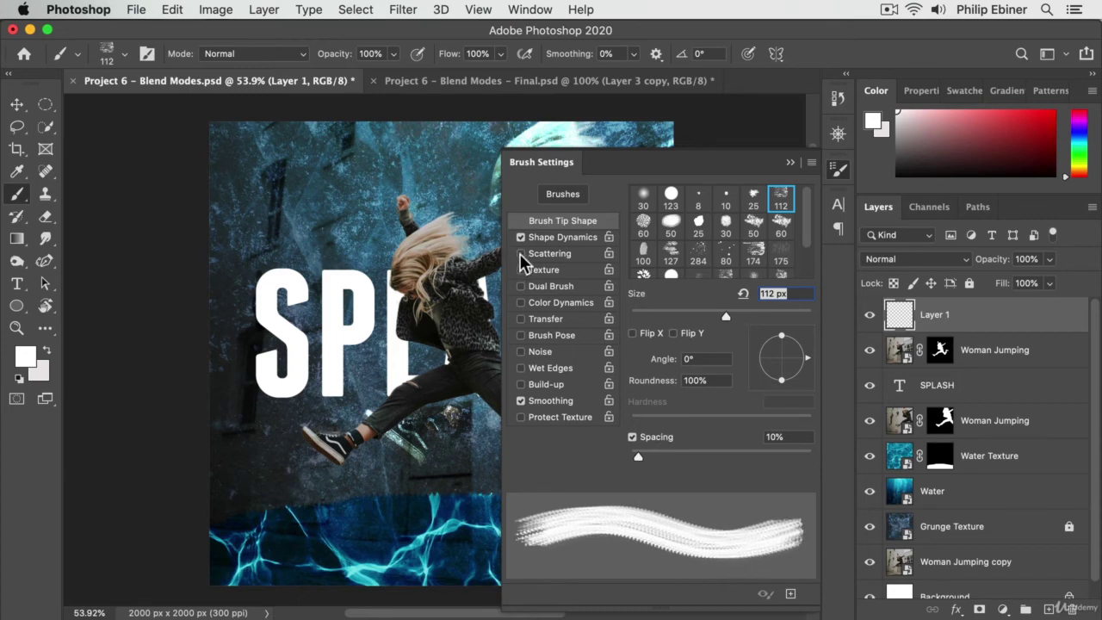
Step: Turn on Scattering for the brush in the brush settings
click(592, 399)
click(564, 402)
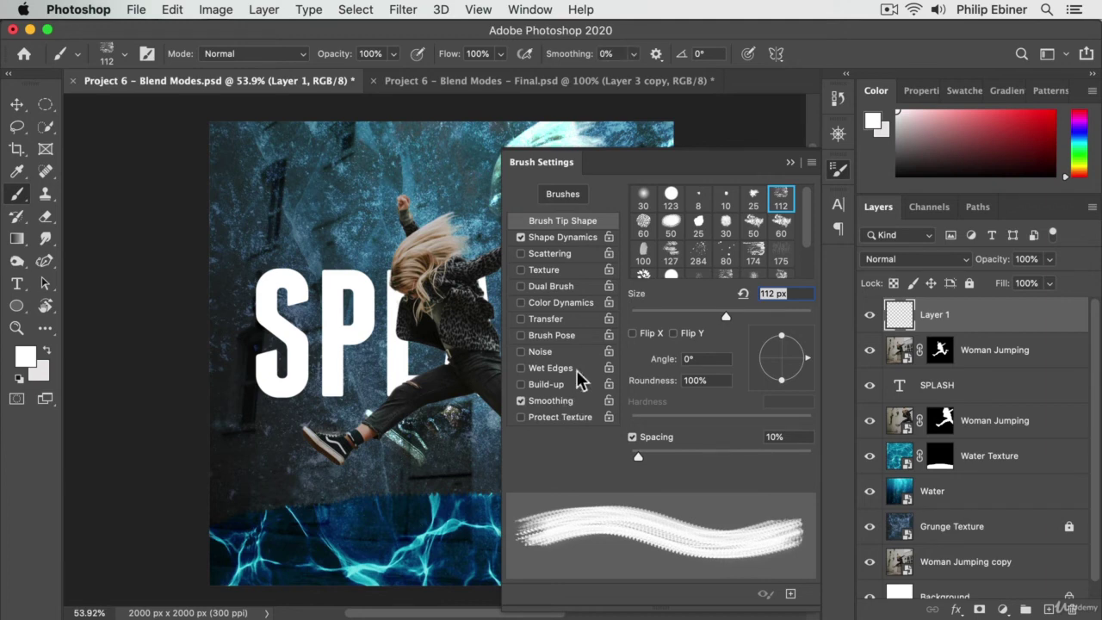
click(570, 233)
click(554, 256)
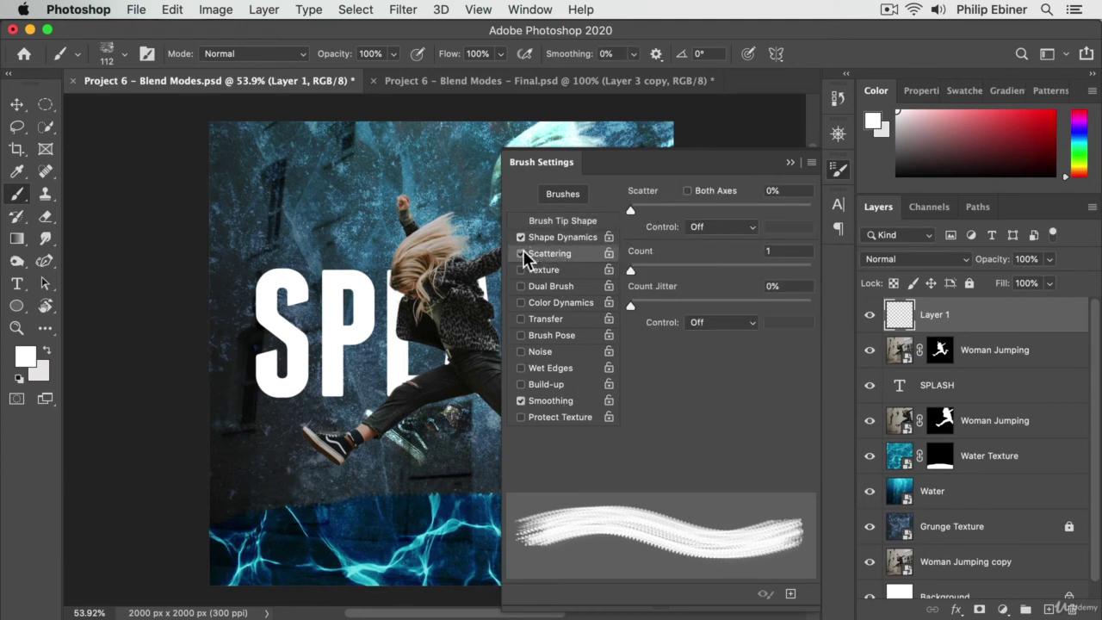
click(838, 169)
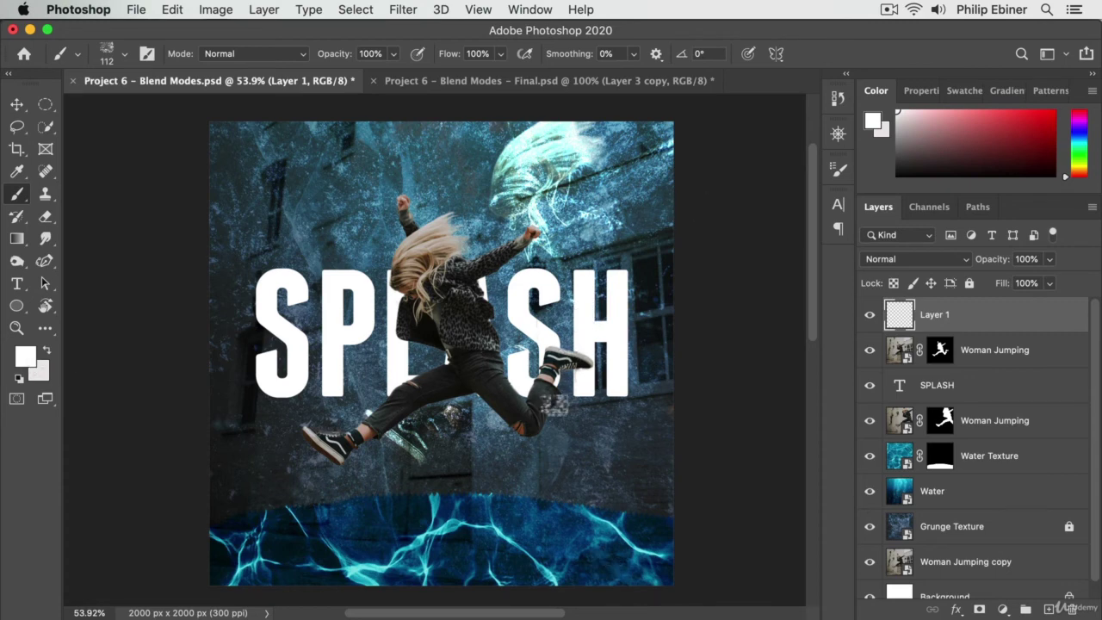
Step: Paint curved white swooshes below her shoe, upper left, near her hand and knee, using Darker Color mode
drag(353, 466, 486, 545)
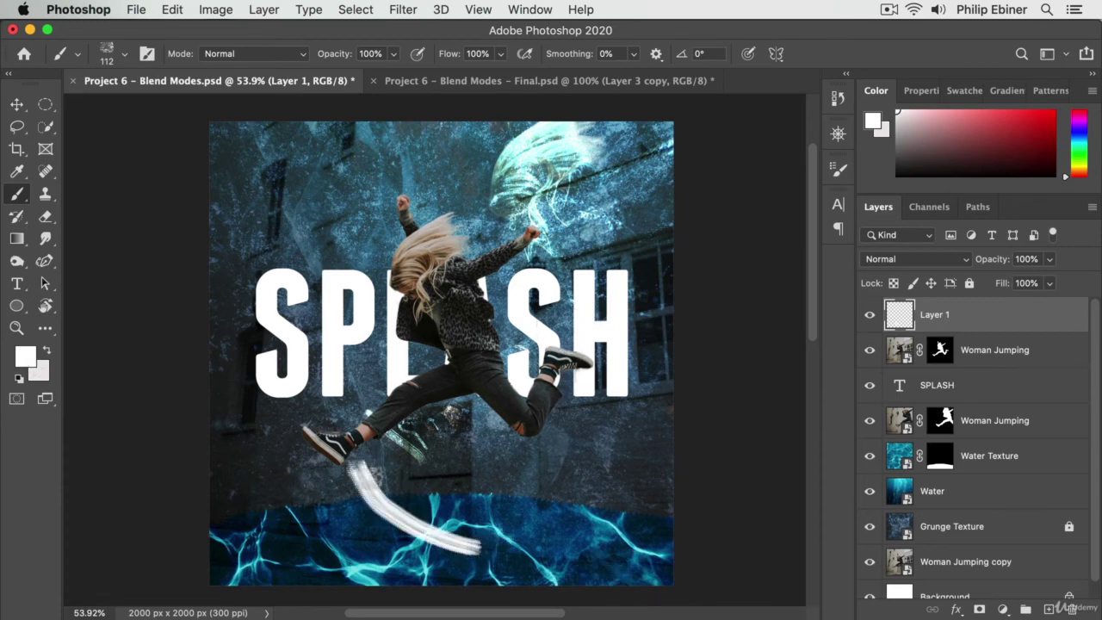
key(super+z)
drag(348, 463, 508, 568)
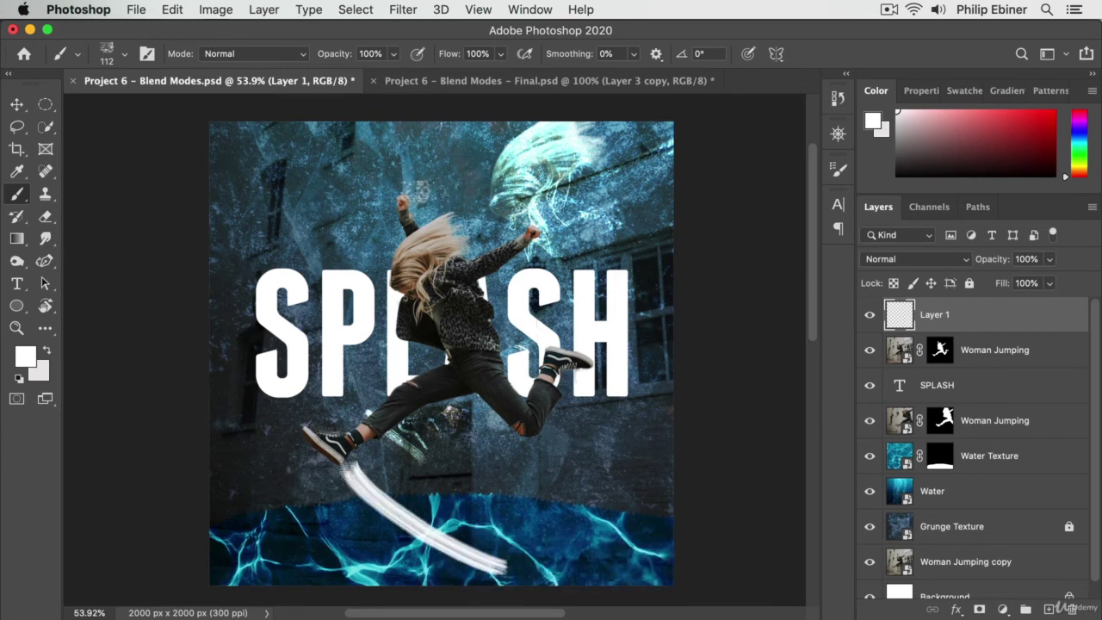
drag(406, 194, 506, 160)
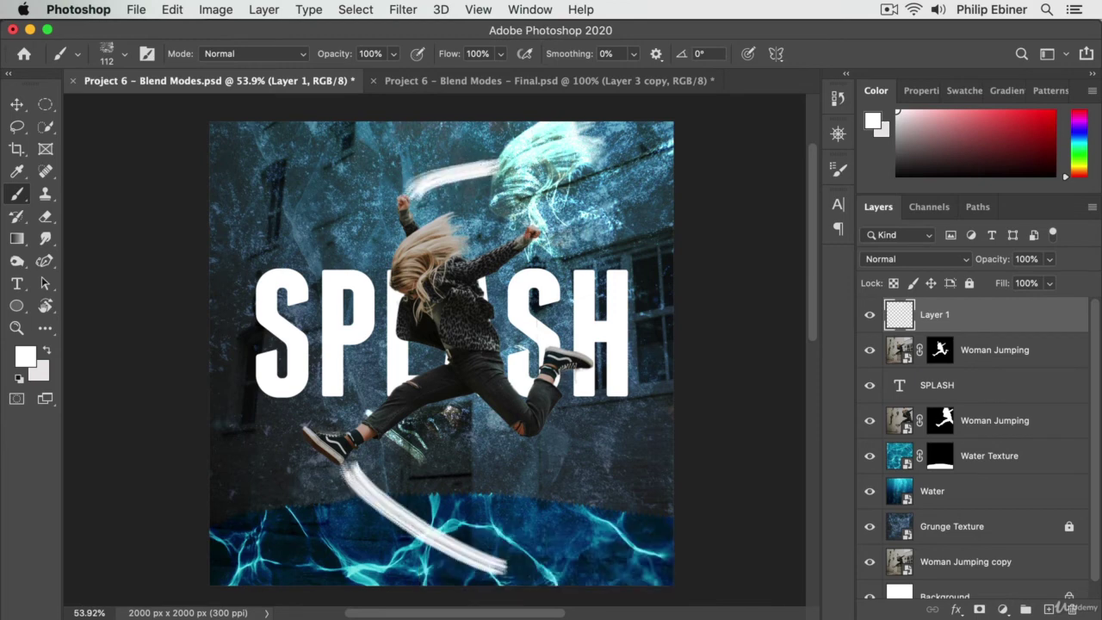
drag(555, 232, 704, 229)
key(super+z)
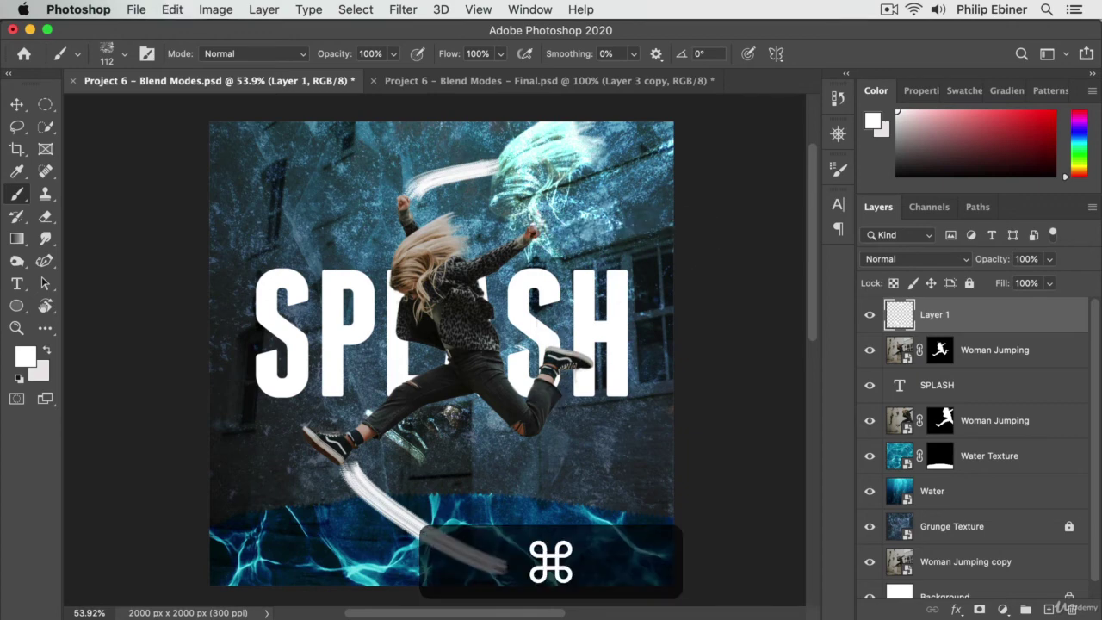
drag(527, 222, 603, 196)
drag(533, 435, 621, 454)
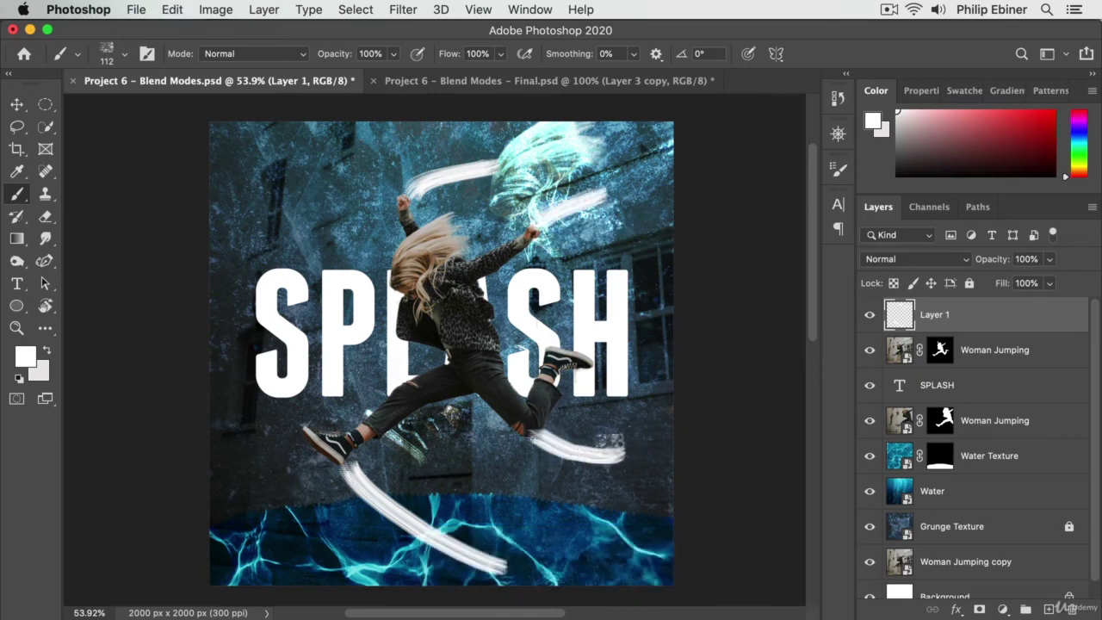
key(super+z)
drag(585, 360, 682, 344)
drag(410, 429, 486, 469)
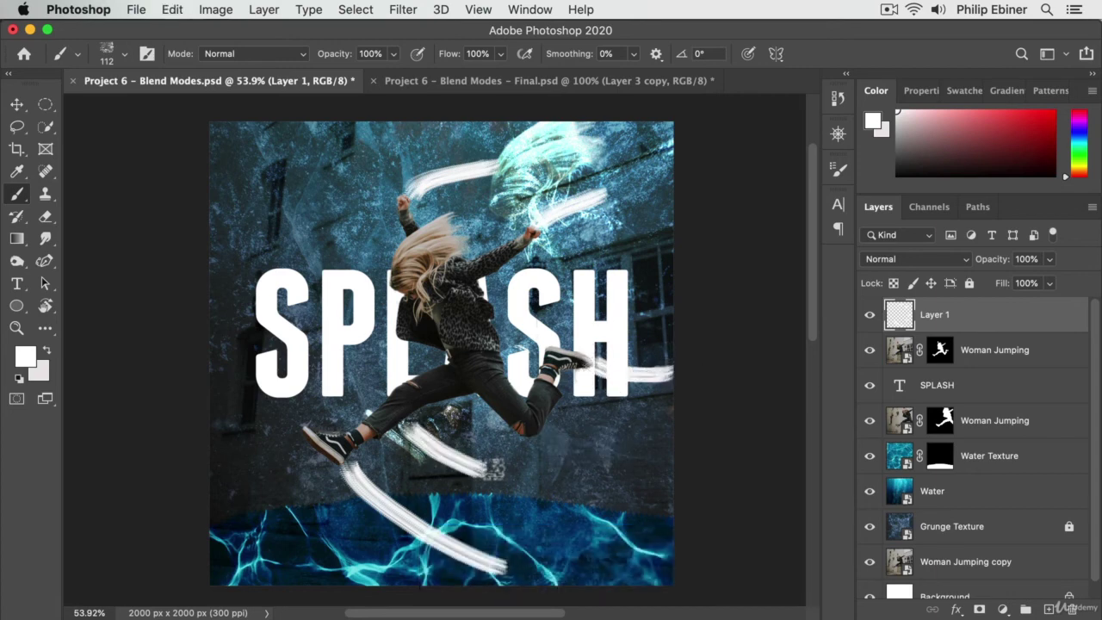
key(shift+super+plus)
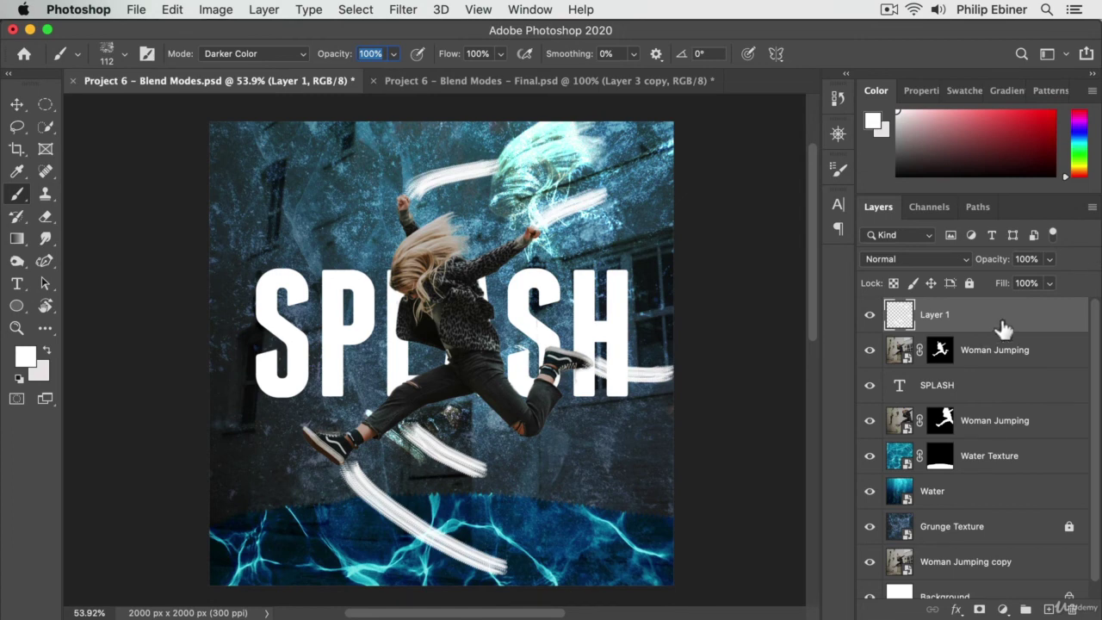
Step: Move Layer 1 below the SPLASH text and set its blend mode to Overlay
drag(1002, 327, 984, 389)
click(17, 105)
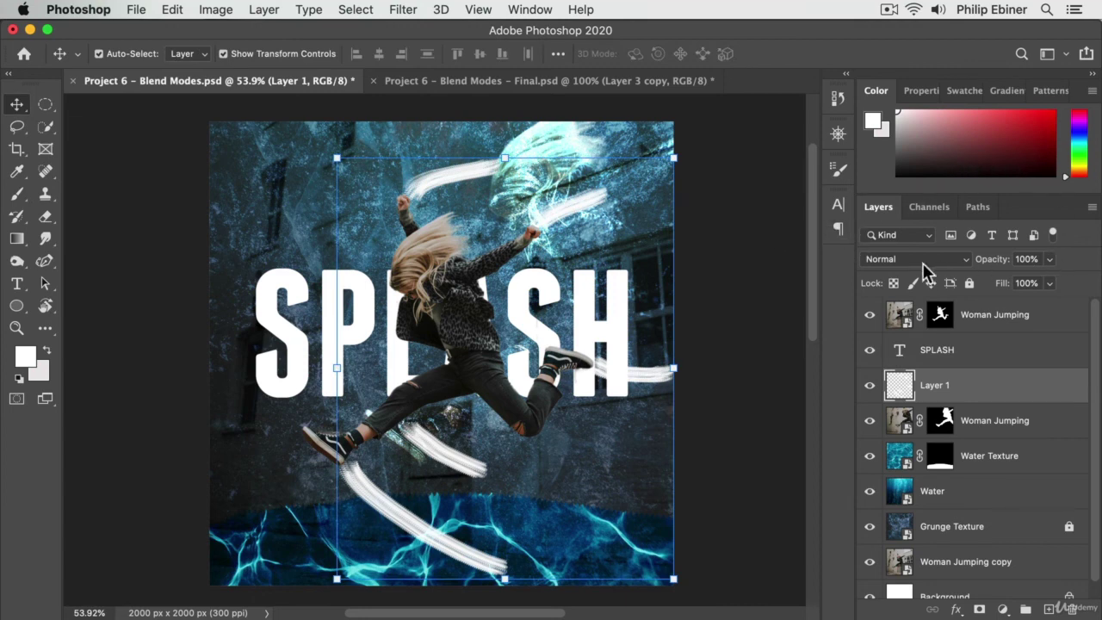
key(shift+plus)
key(shift+plus)
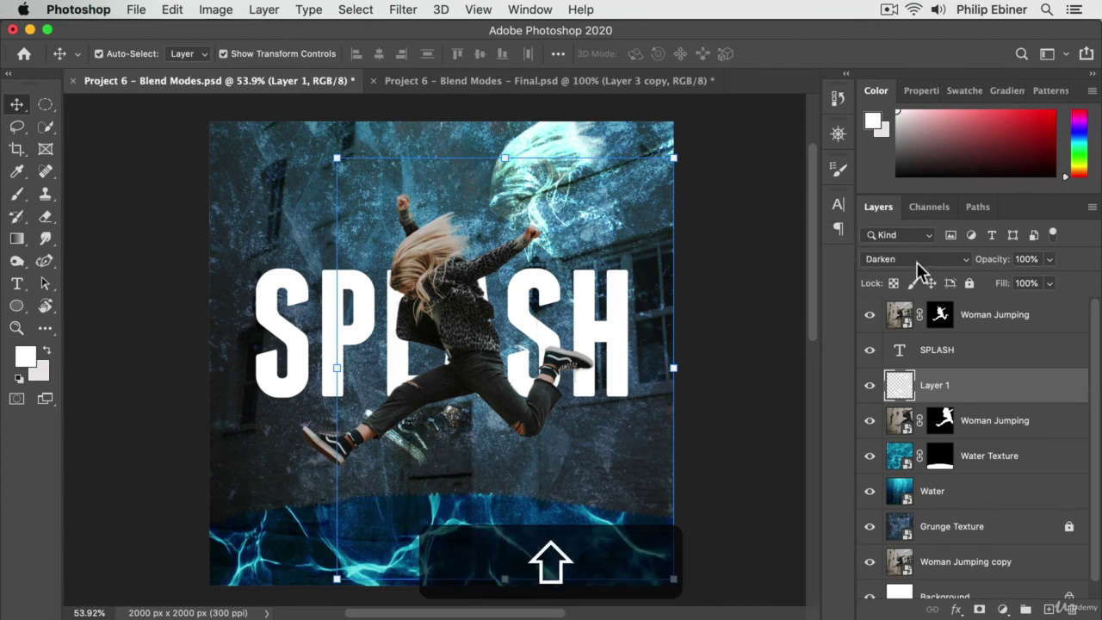
key(shift+plus)
key(shift+plus)
key(shift+plus)
key(shift+plus)
key(shift+plus)
key(shift+plus)
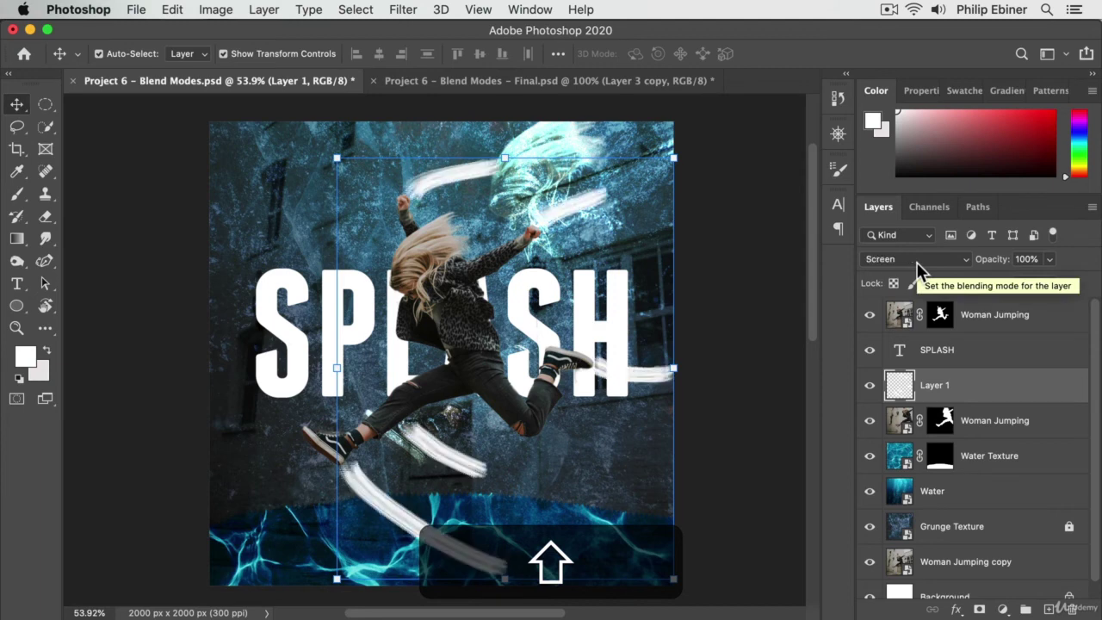
key(shift+plus)
key(shift+plus)
key(shift+plus)
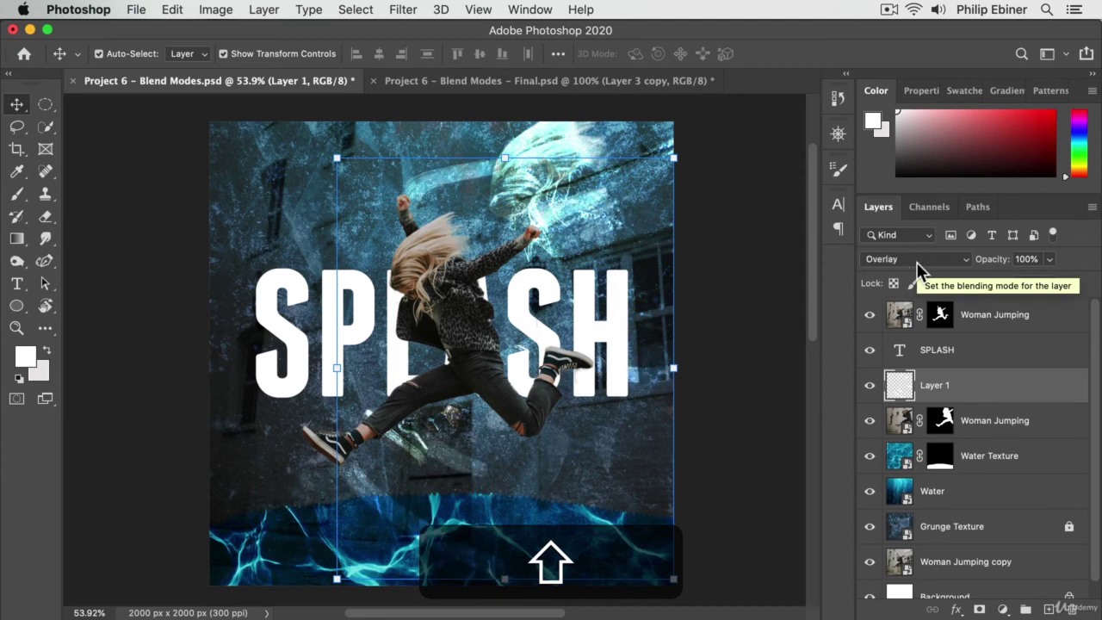
key(shift+plus)
key(shift+minus)
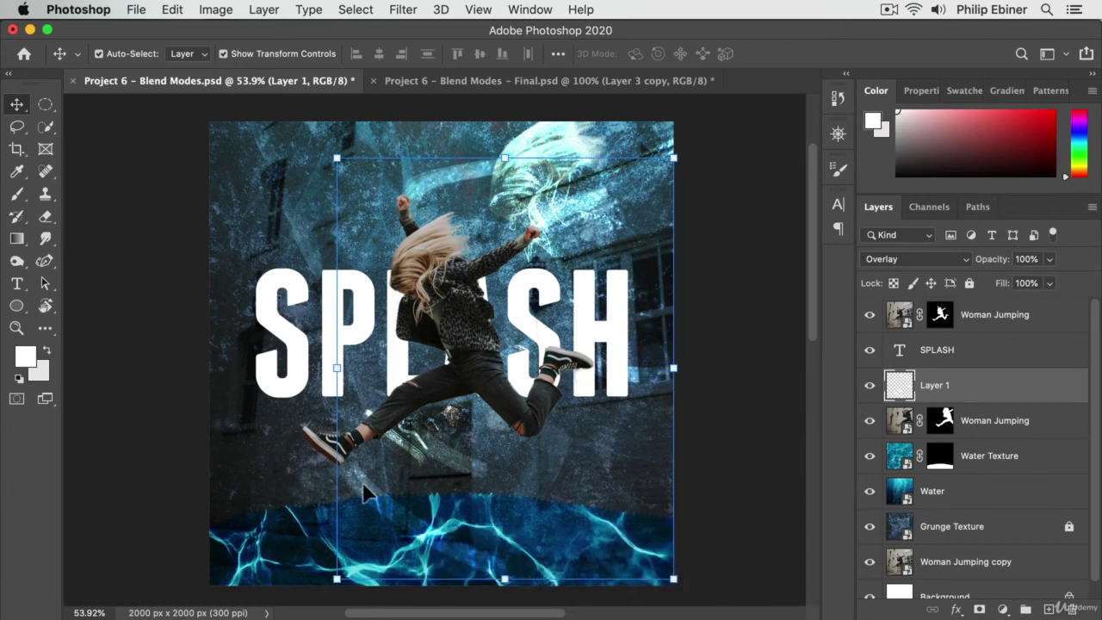
click(445, 79)
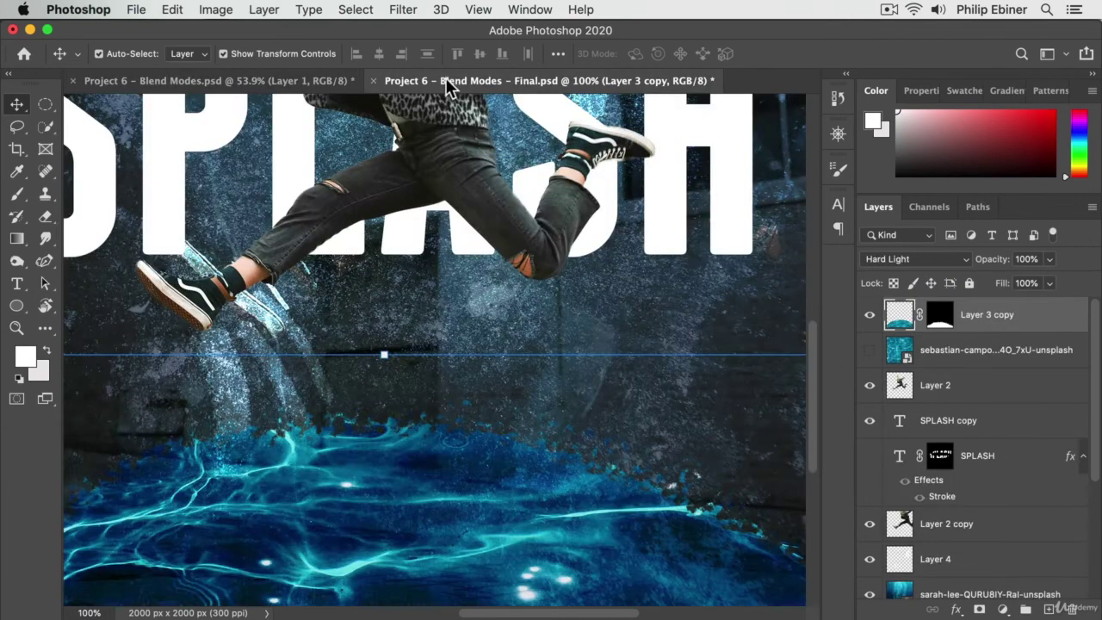
key(z)
alt+click(543, 339)
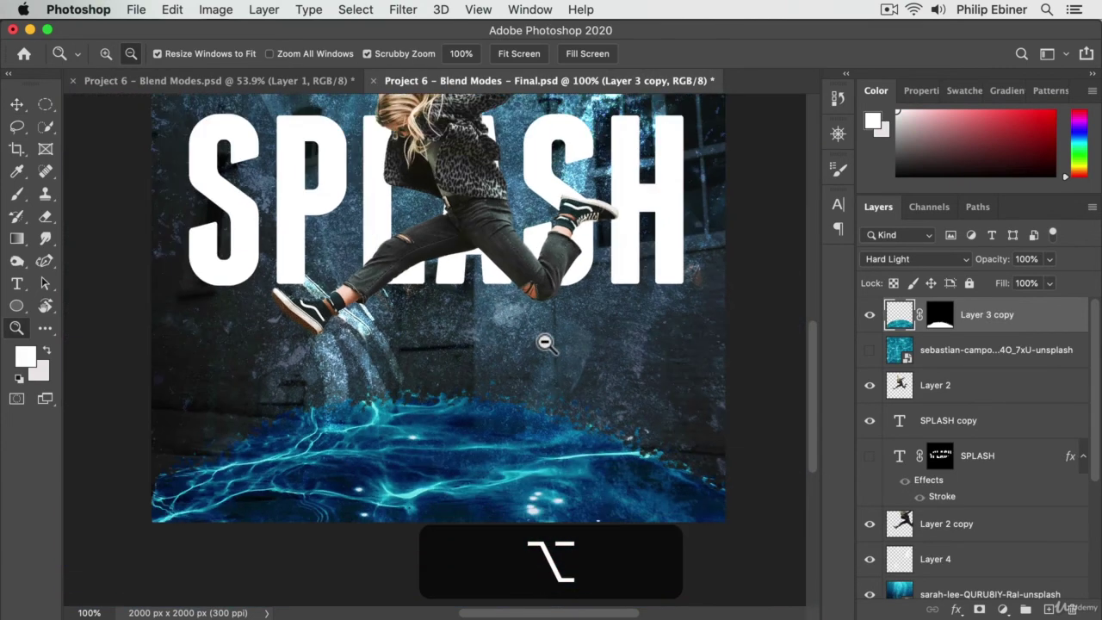
alt+click(475, 254)
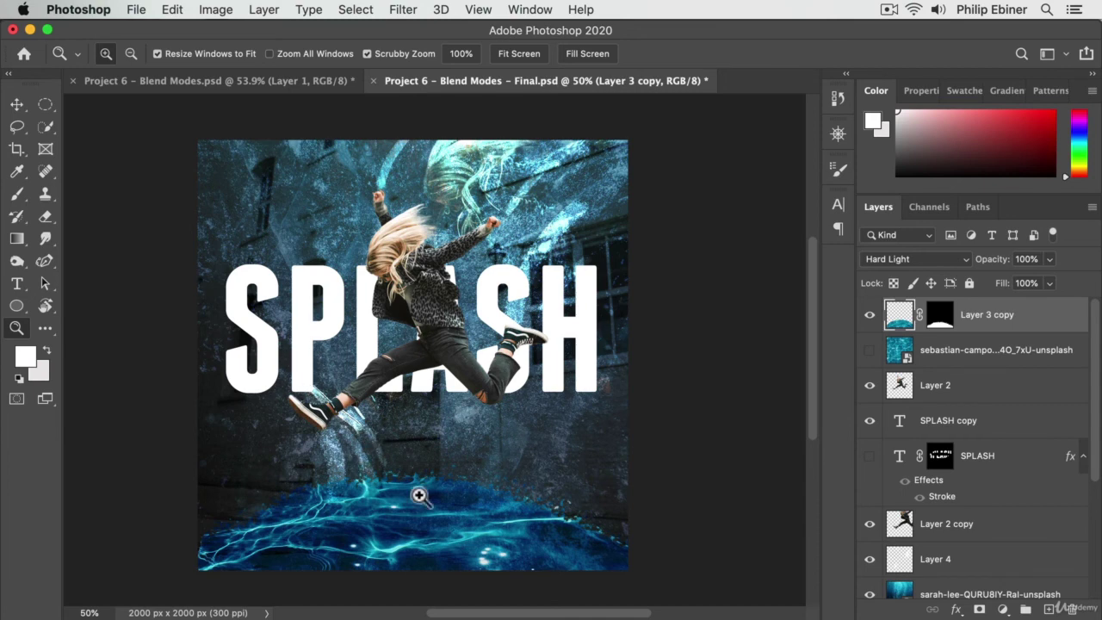
click(250, 83)
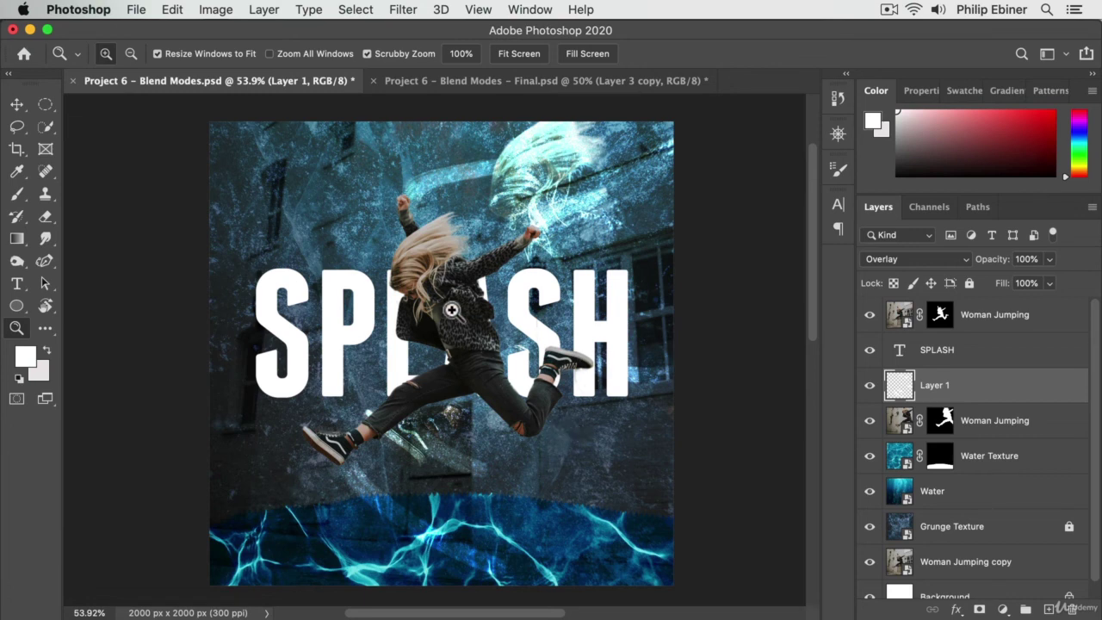
key(v)
Step: Add a Curves adjustment clipped to the Woman Jumping layer, bowing the curve up to brighten
click(1022, 318)
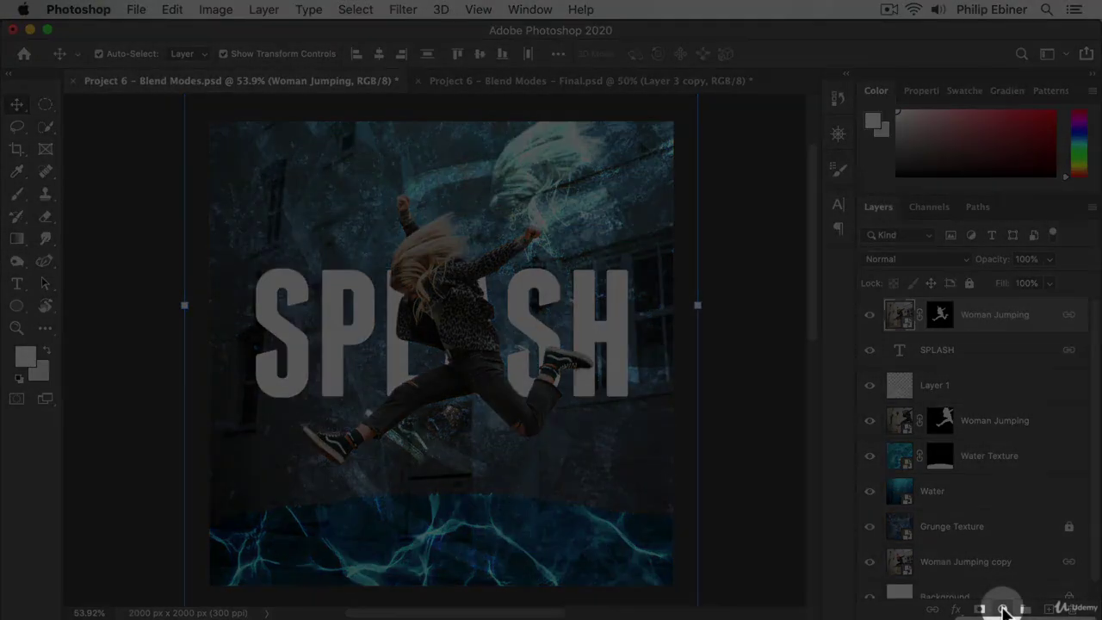
click(998, 609)
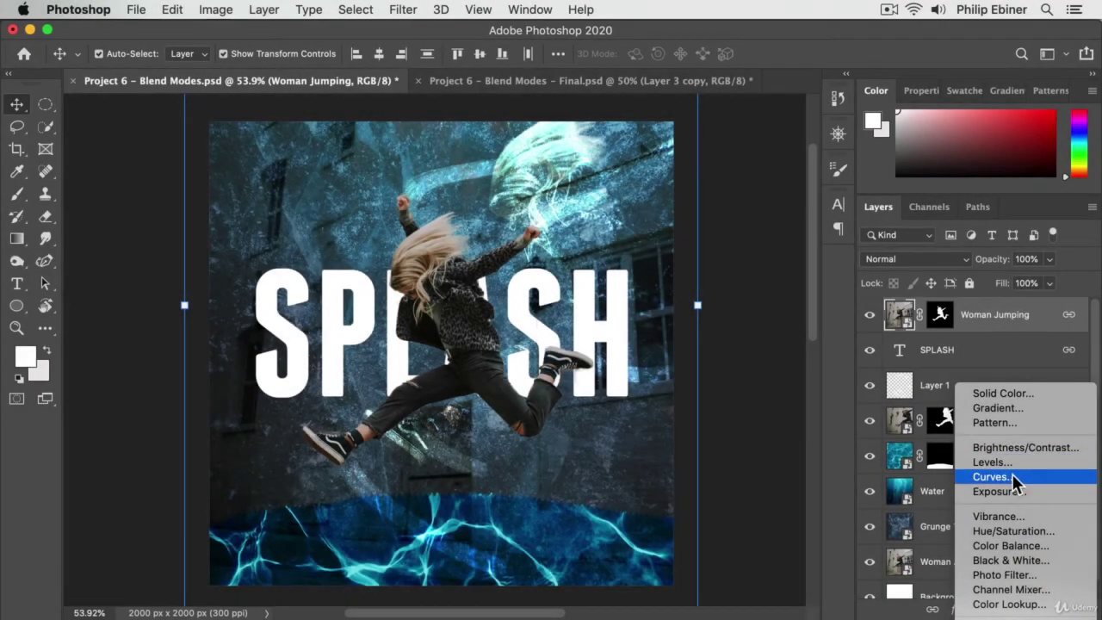
click(1008, 478)
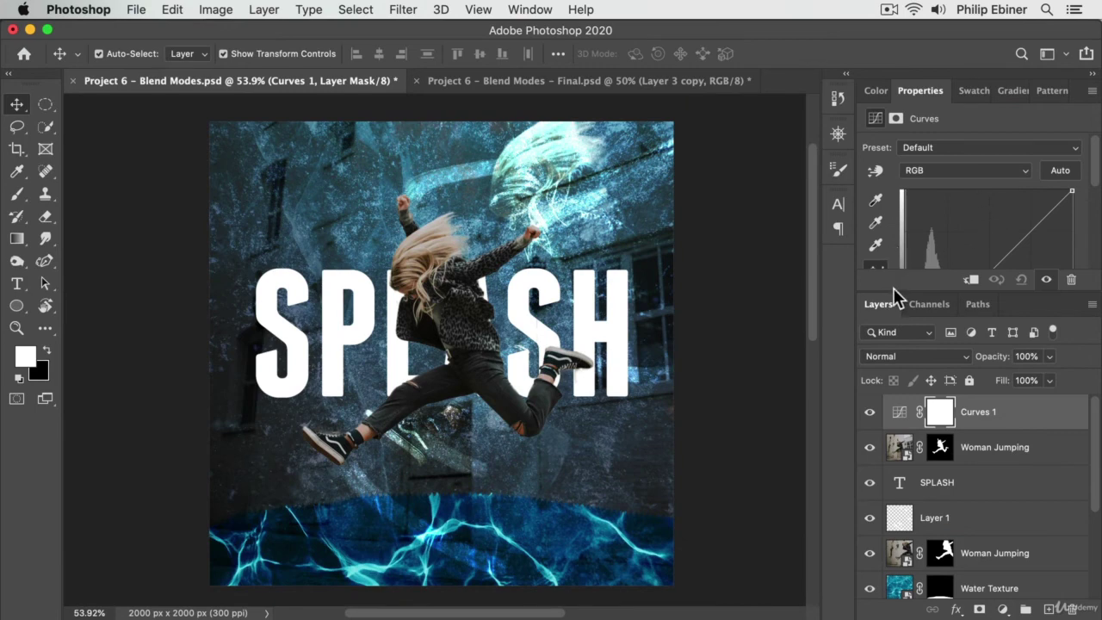
drag(894, 291, 899, 431)
drag(1012, 245, 998, 234)
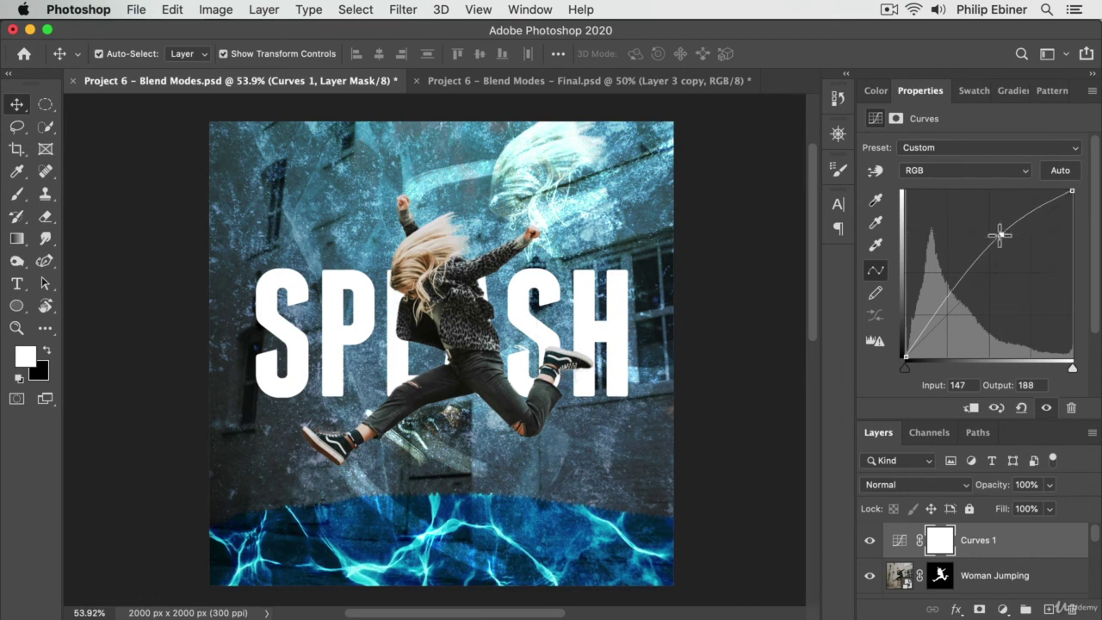
click(971, 410)
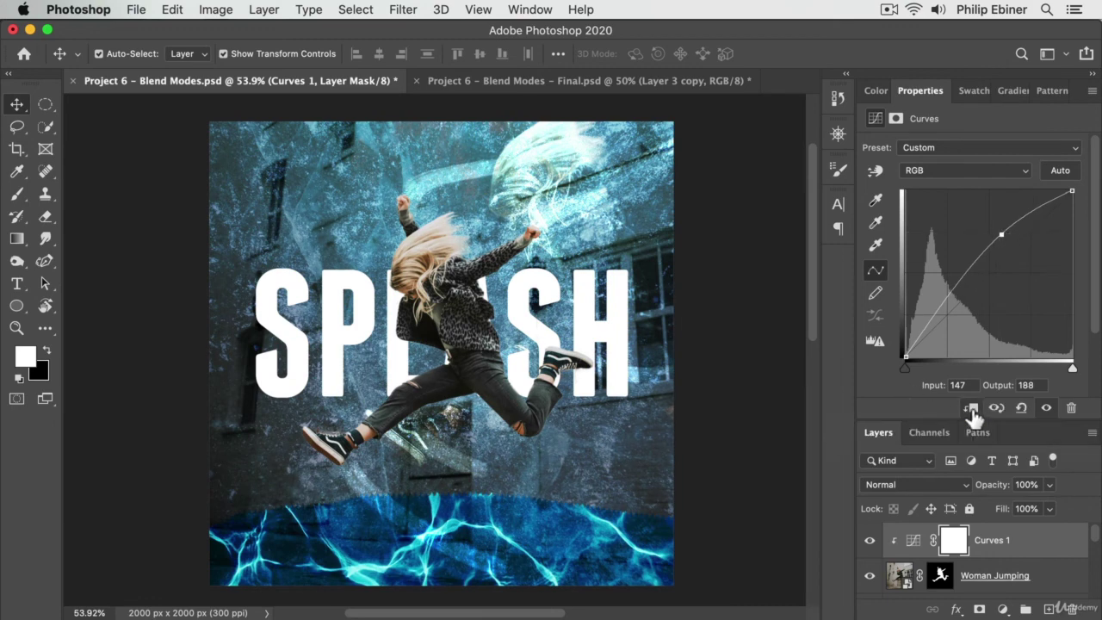
Step: Refine it into an S-curve with darker shadows and raised highlights for added contrast
drag(944, 294, 945, 314)
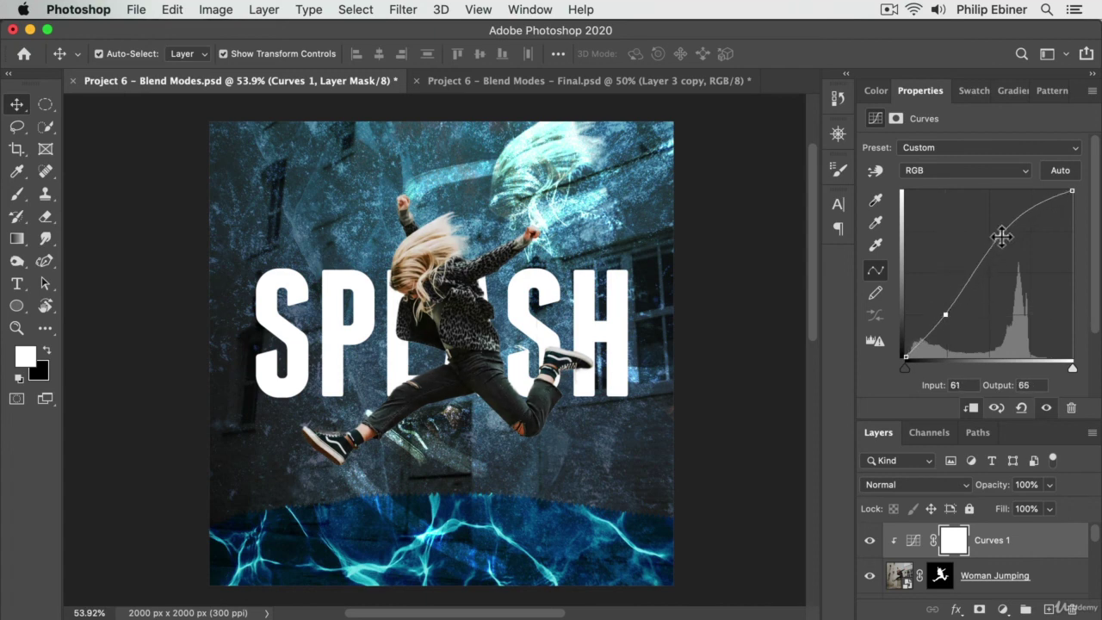
mouse_move(1000, 234)
mouse_down()
mouse_move(996, 226)
mouse_move(1003, 239)
mouse_move(994, 239)
mouse_up()
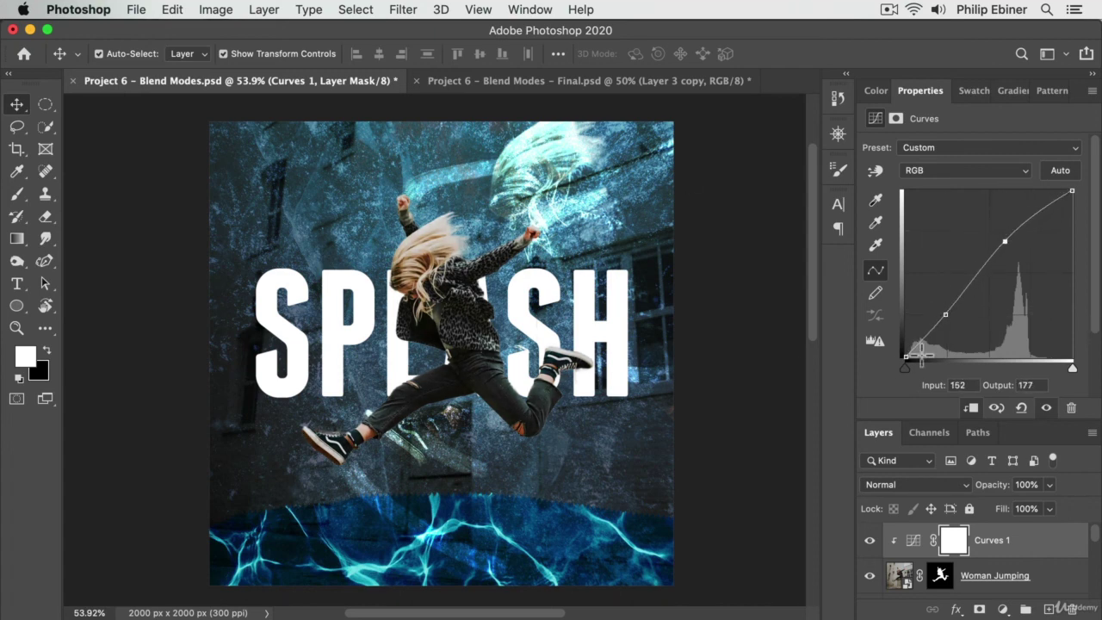
mouse_move(945, 313)
mouse_down()
mouse_move(937, 304)
mouse_move(934, 327)
mouse_move(945, 302)
mouse_up()
drag(1005, 241, 1004, 226)
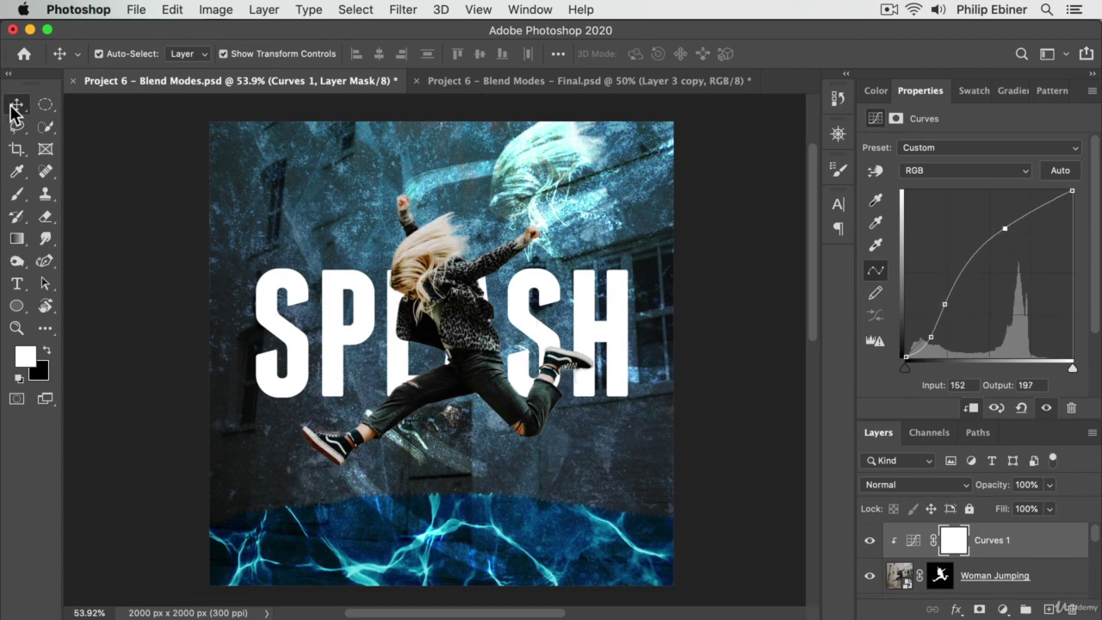
click(736, 332)
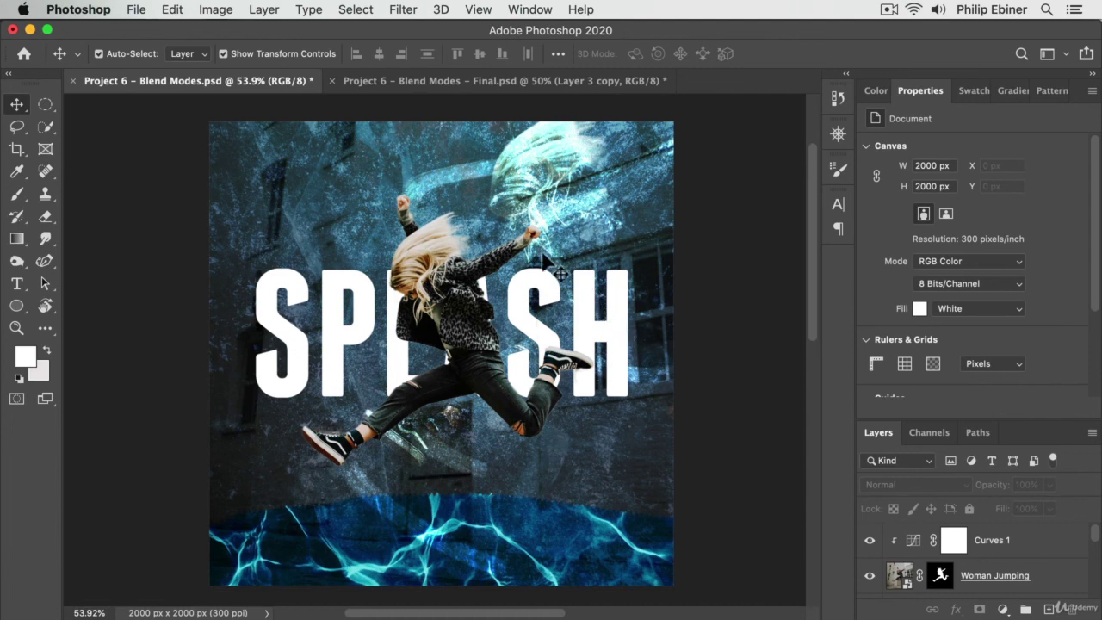